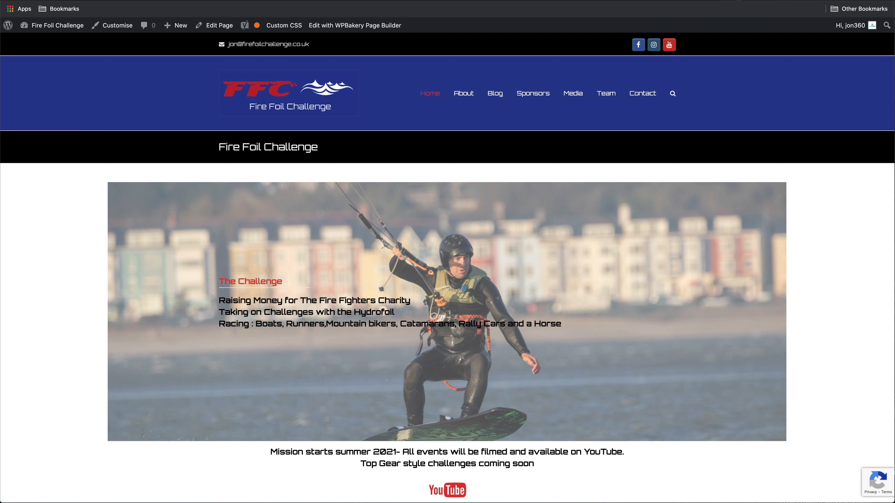
Scroll down and back up through the Fire Foil Challenge front page
scroll(436, 335, down, 9)
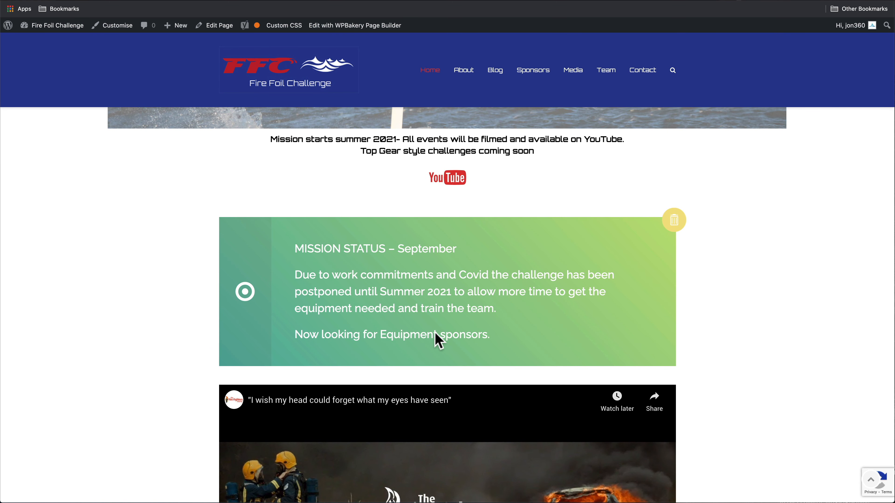
scroll(435, 333, up, 10)
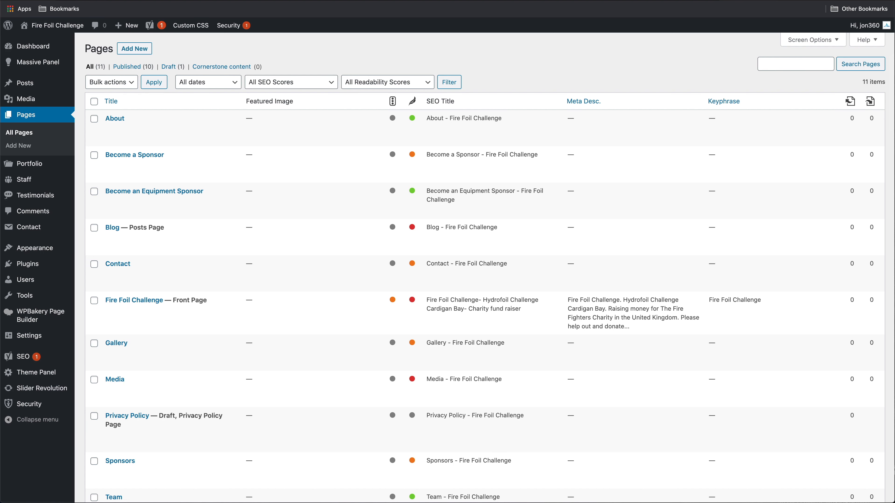
Search the plugin directory for 'elementor' and install Elementor Website Builder
mouse_move(44, 269)
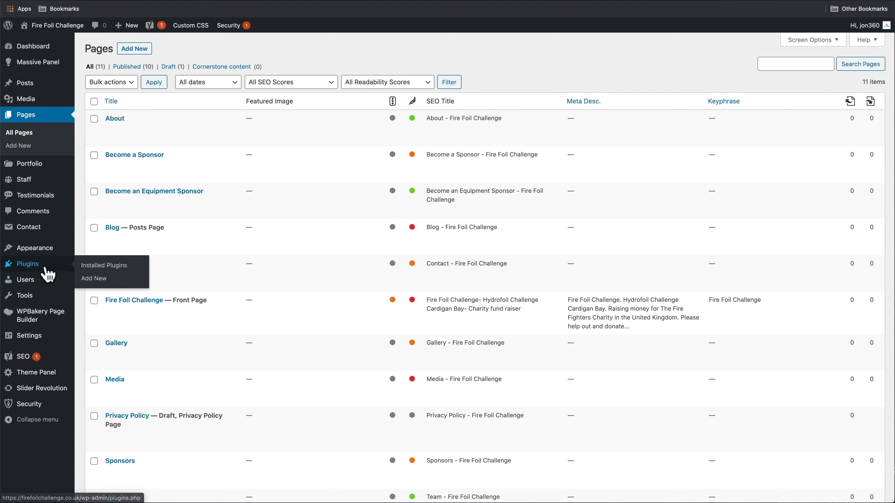
click(97, 281)
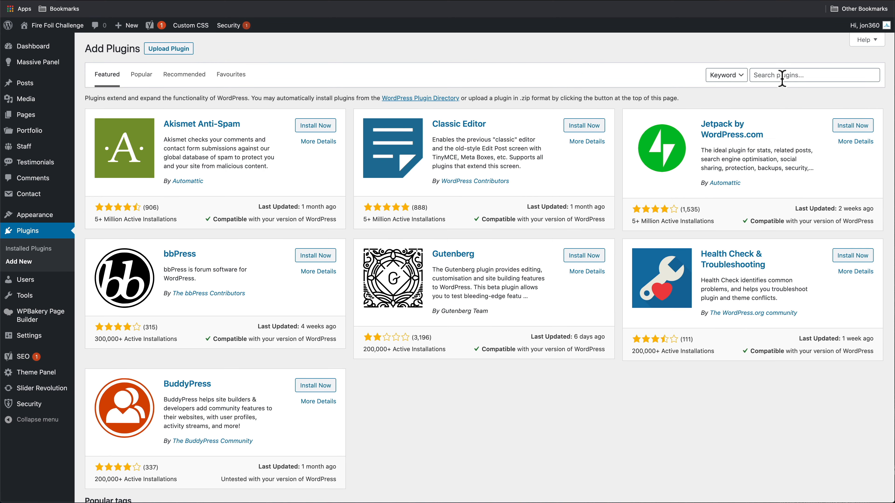
click(782, 76)
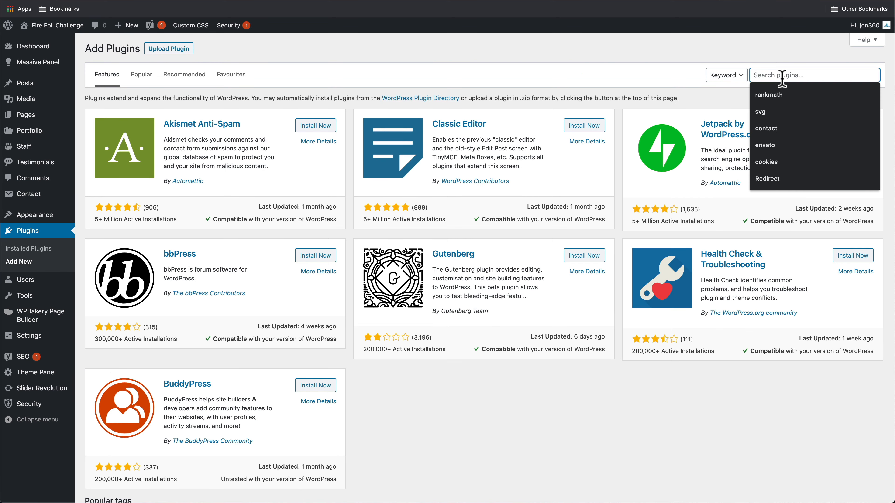
text(elementor)
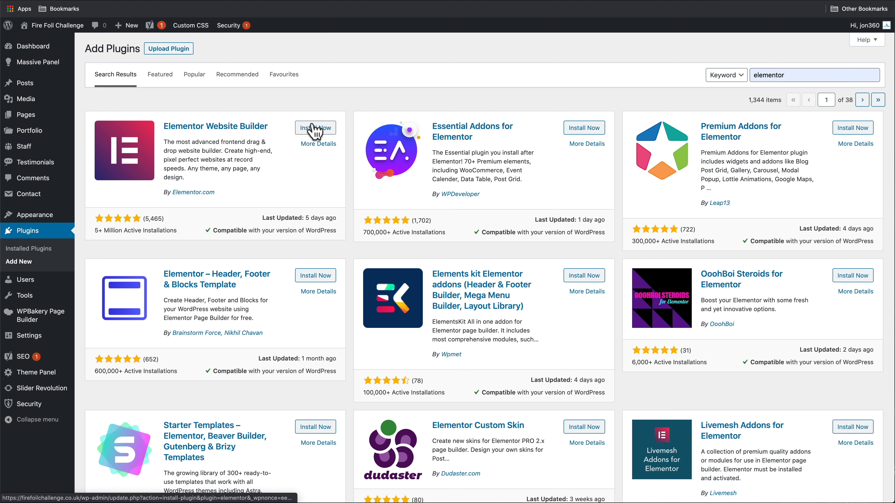
click(313, 128)
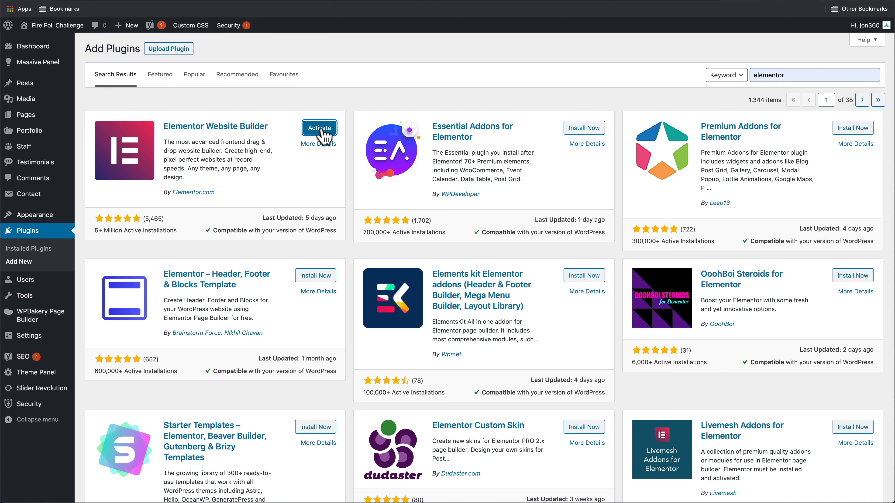
Upload elementor-pro-3.0.4.zip from the Downloads folder and install it
click(169, 49)
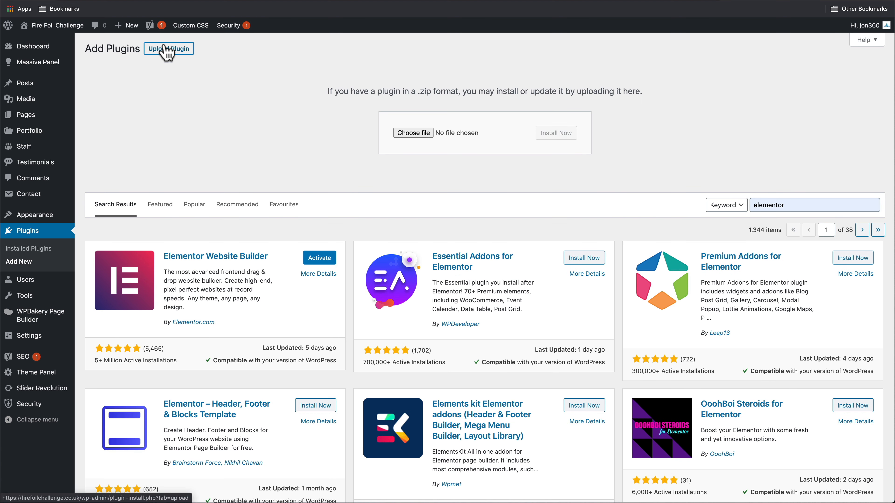
click(413, 133)
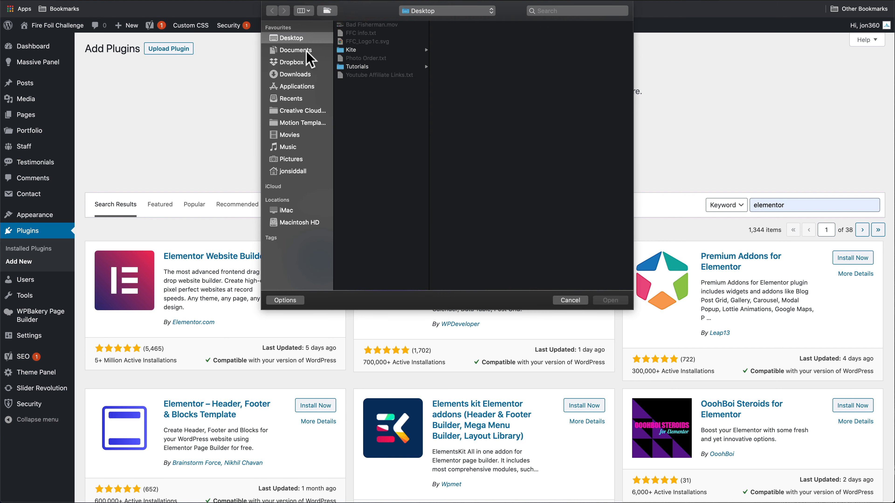
click(308, 75)
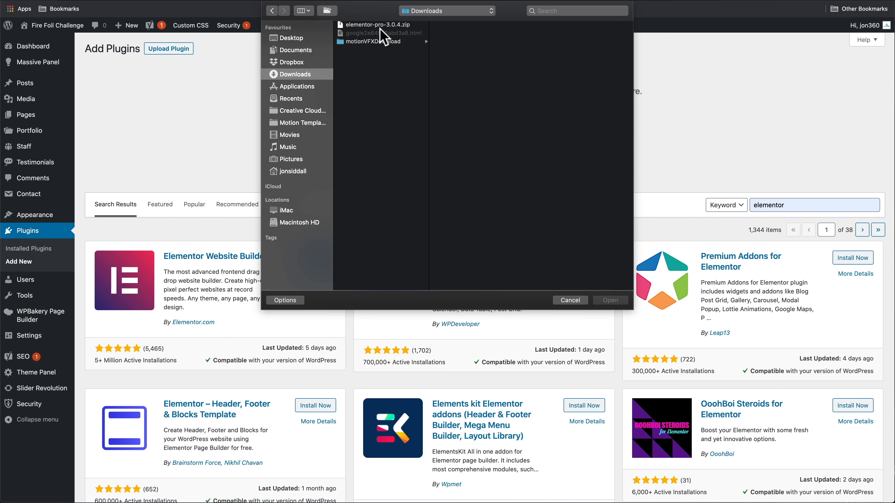
double_click(376, 26)
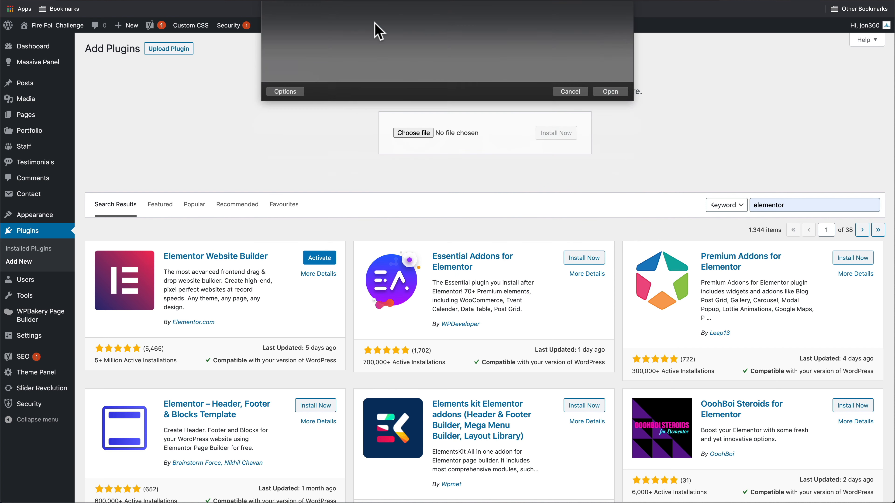
click(553, 137)
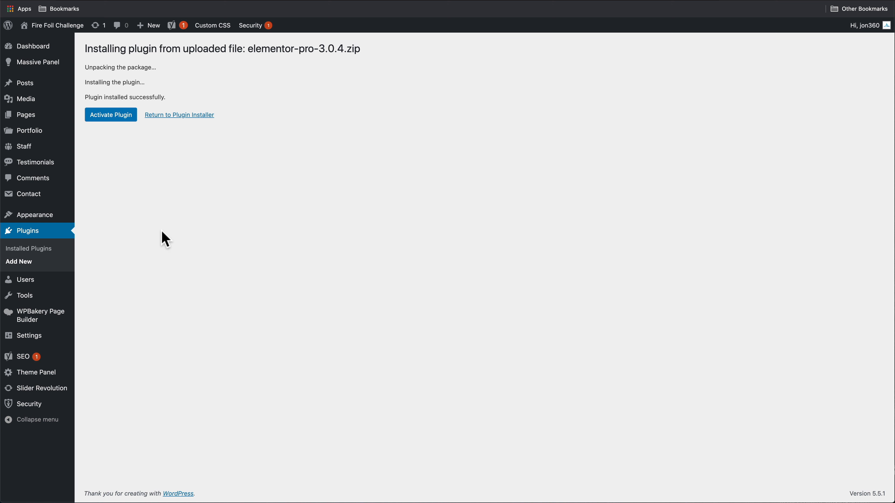
mouse_move(50, 216)
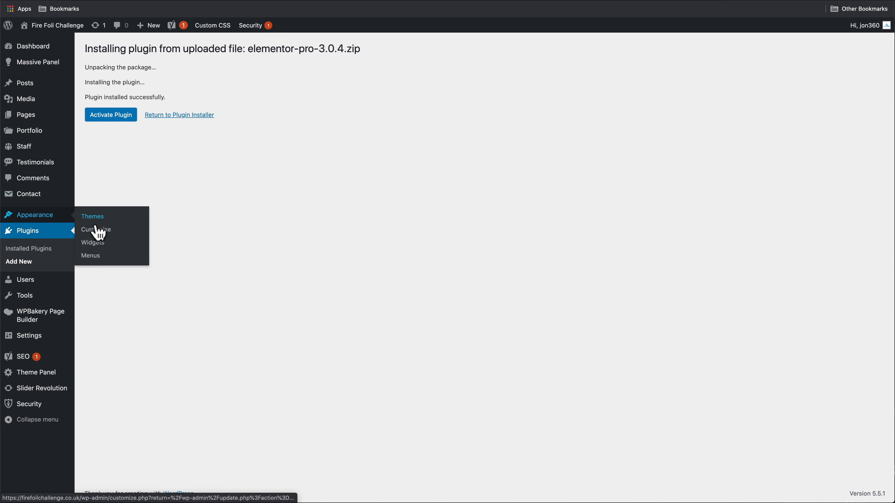
Search themes for 'hello', install Hello Elementor without activating, then view the Updates page
click(91, 223)
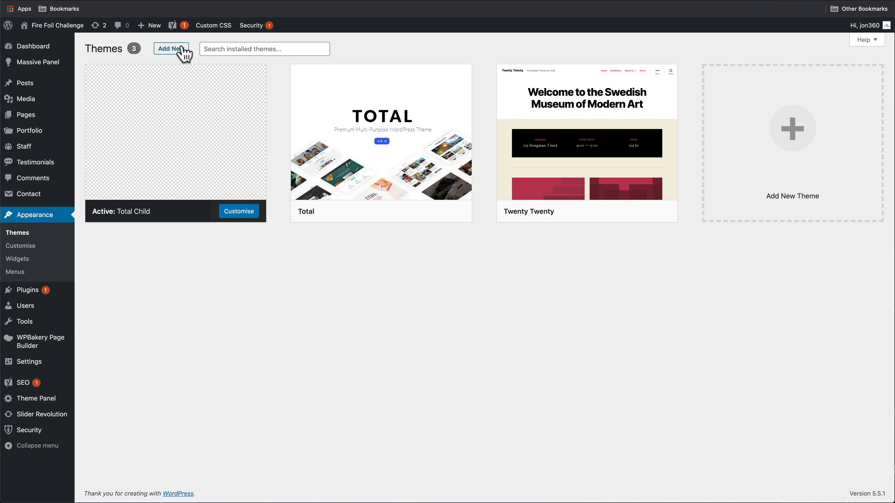
click(169, 50)
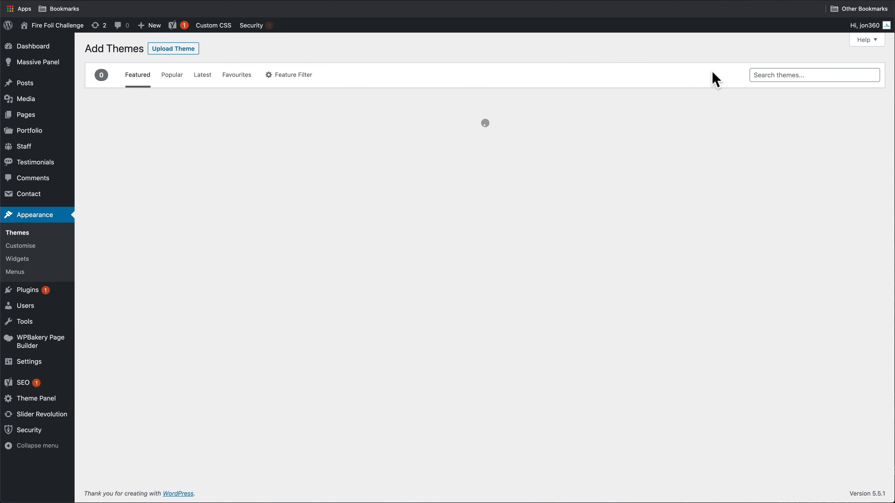
click(774, 75)
text(hello)
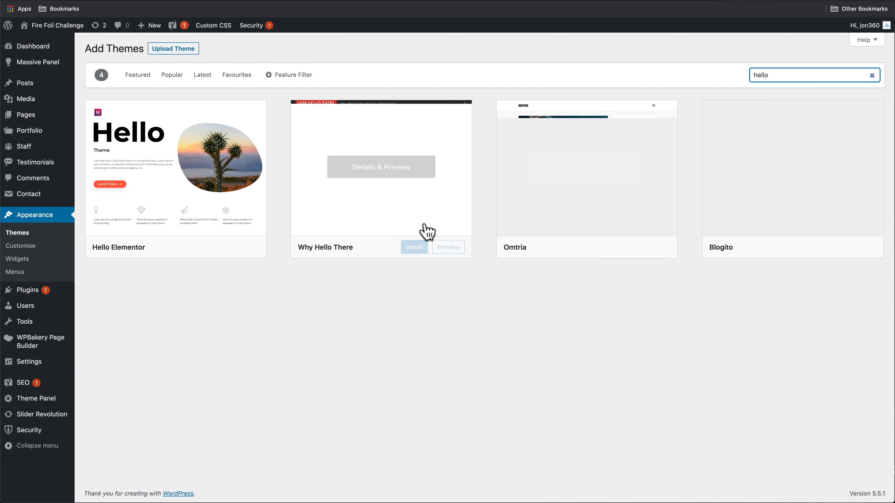
click(209, 247)
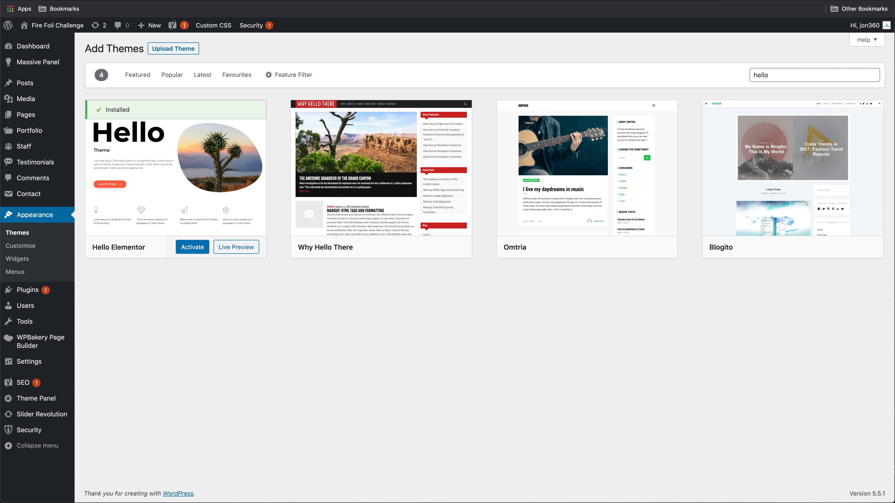
click(105, 1)
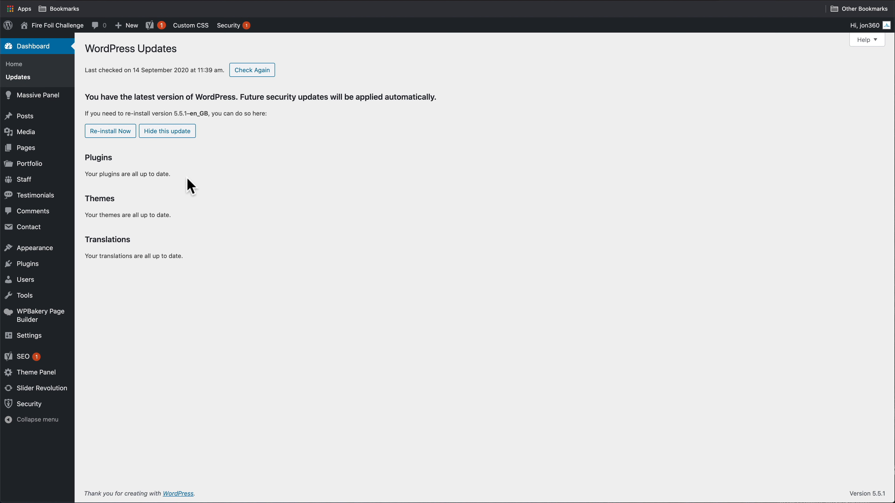
Search plugins for 'svg', then install and activate SVG Support
mouse_move(35, 265)
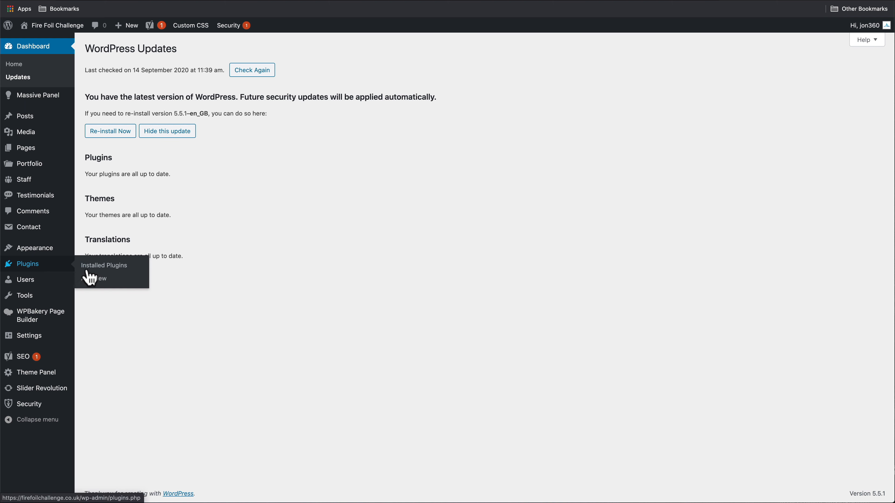
click(90, 279)
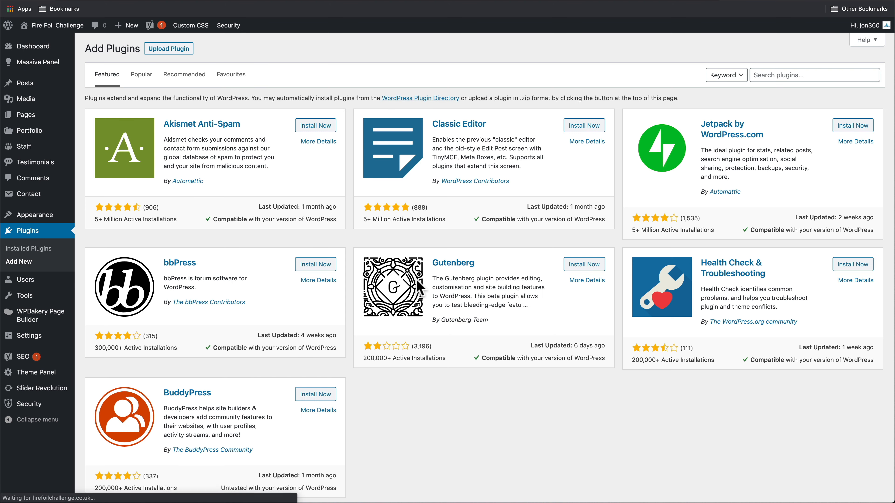
click(771, 76)
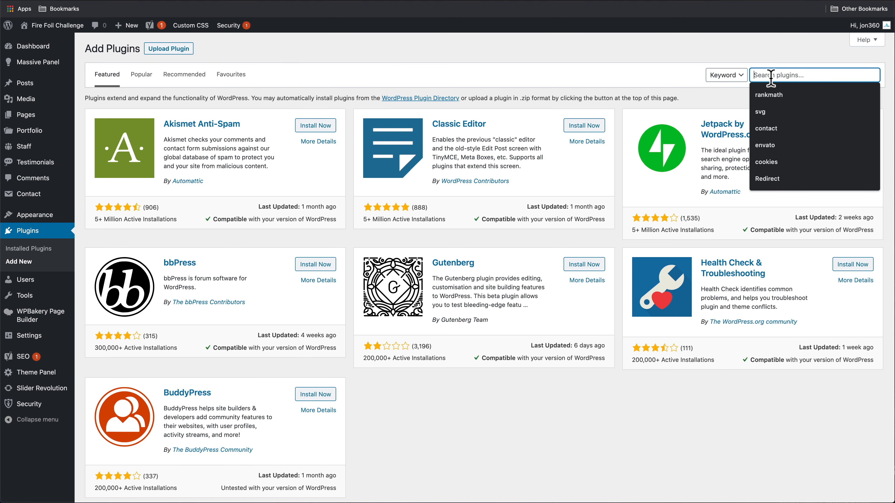
text(svg)
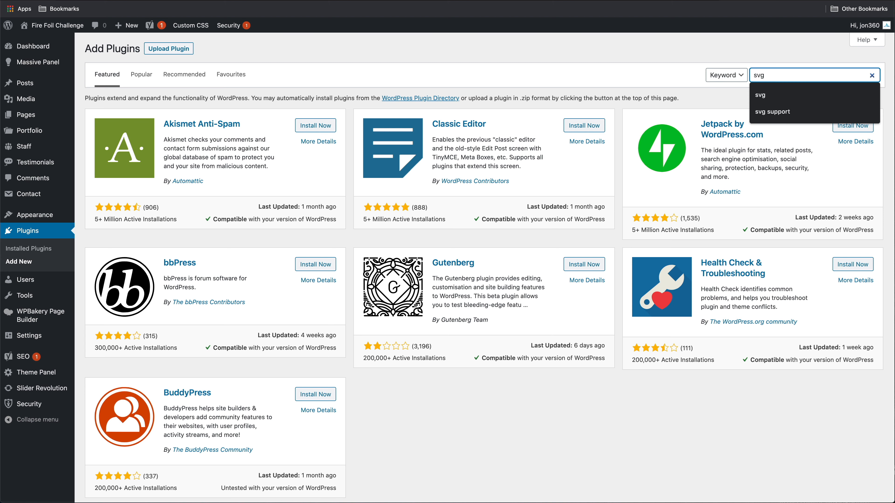
key(Return)
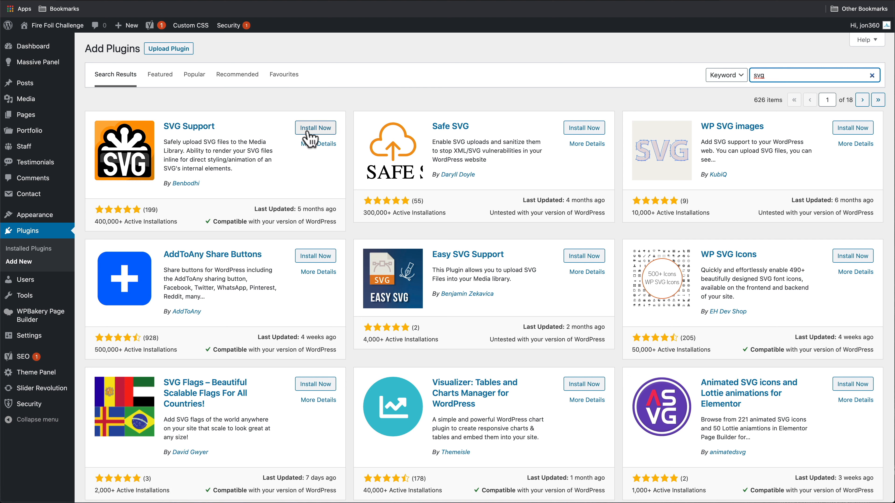
click(314, 129)
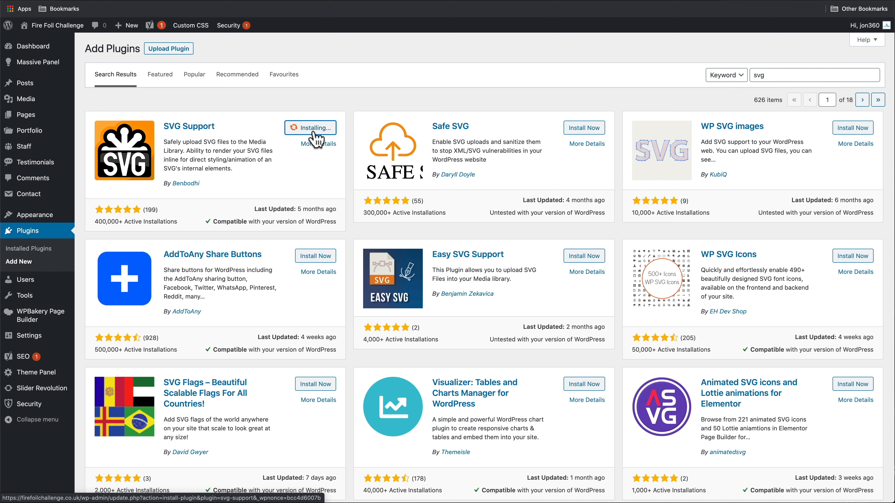
click(317, 130)
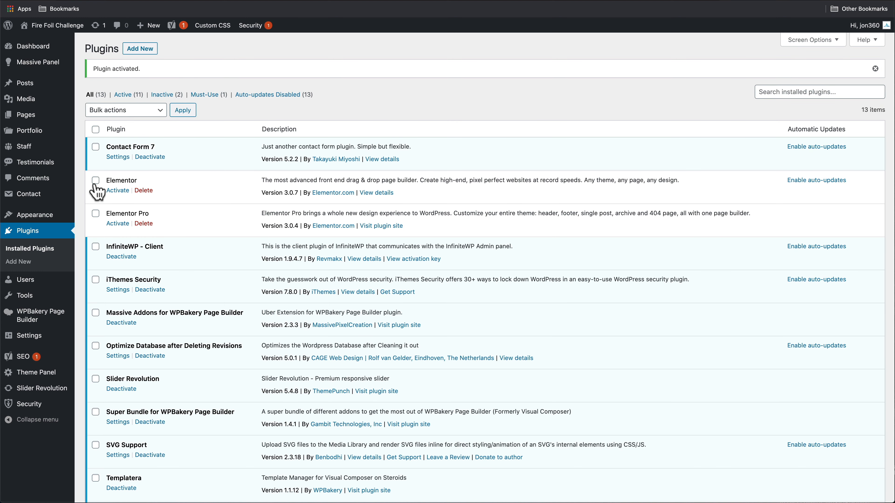
Bulk-activate Elementor and Elementor Pro, then begin connecting the Pro licence
click(95, 213)
click(104, 115)
click(106, 121)
click(187, 111)
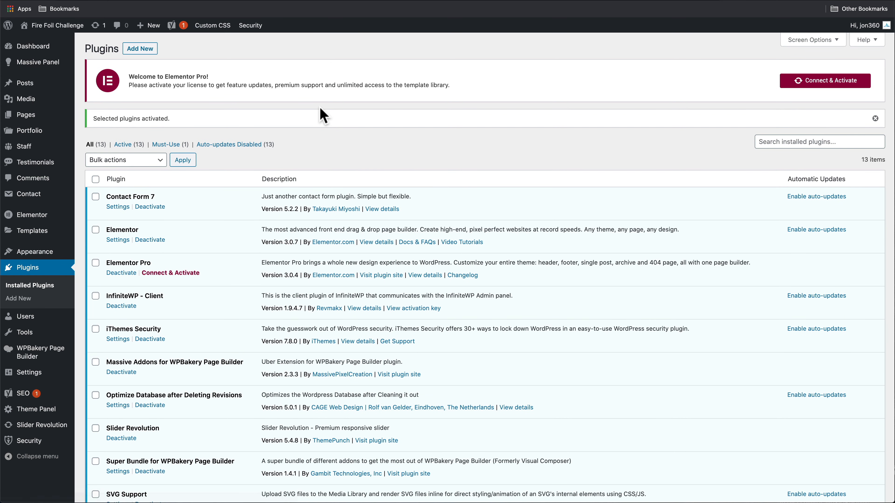
click(828, 91)
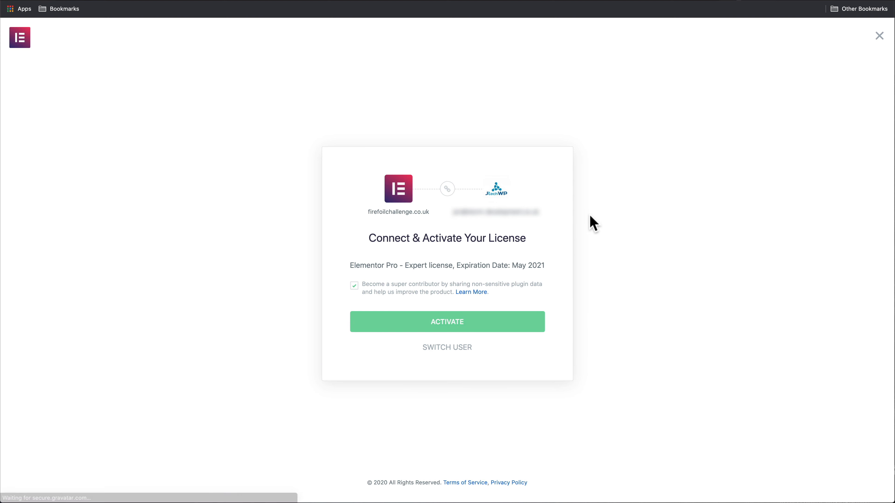
Approve the Elementor Pro licence activation for this site on my.elementor.com
click(438, 325)
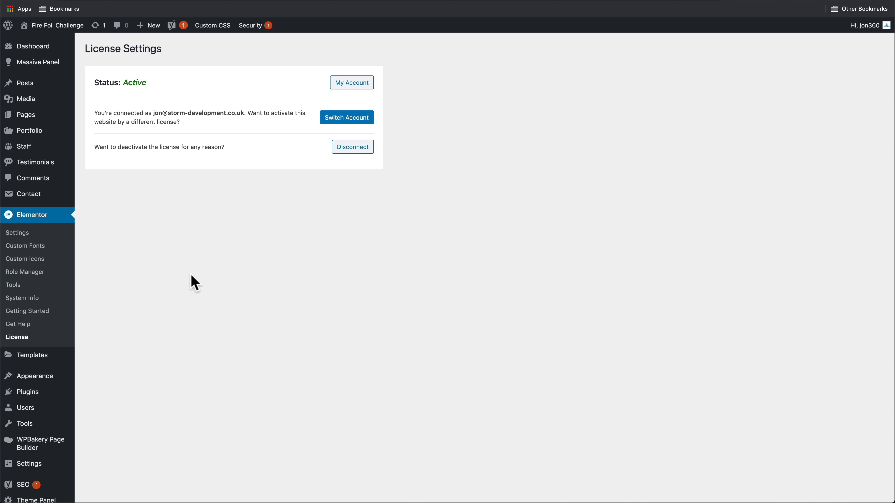
mouse_move(60, 357)
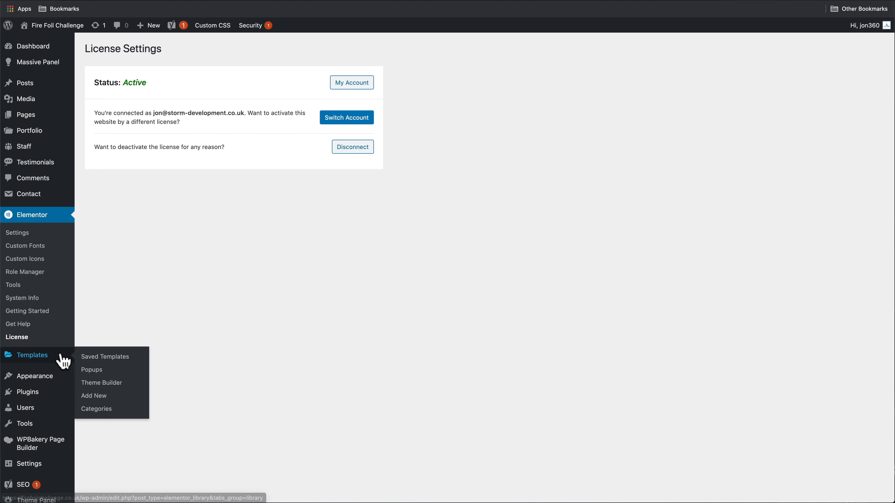
Create a new Theme Builder template of type Header named 'Header'
click(110, 384)
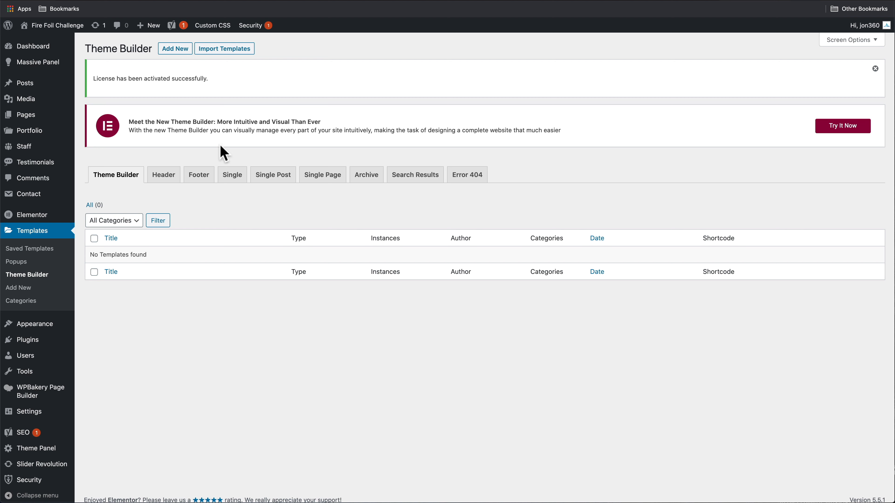
click(175, 49)
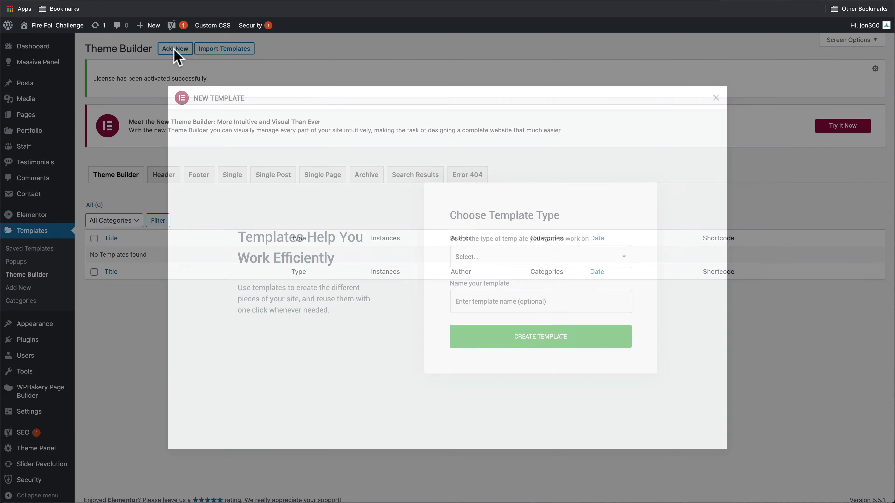
click(466, 260)
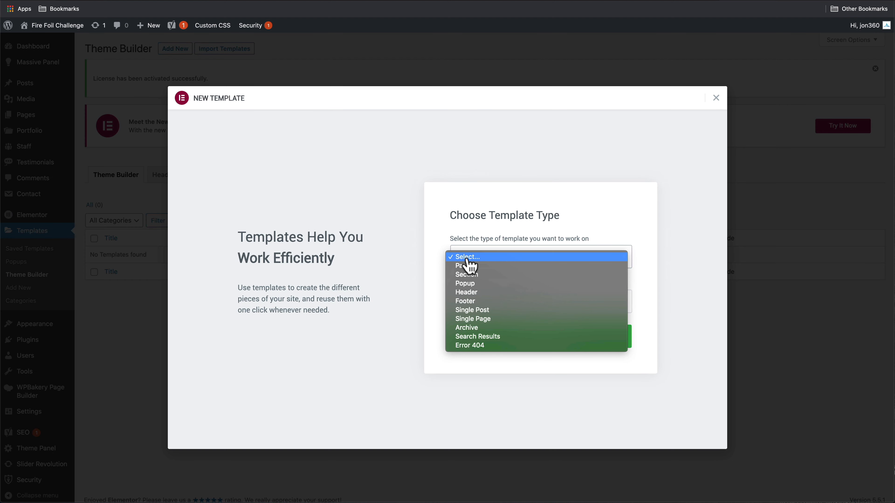
click(489, 292)
click(491, 301)
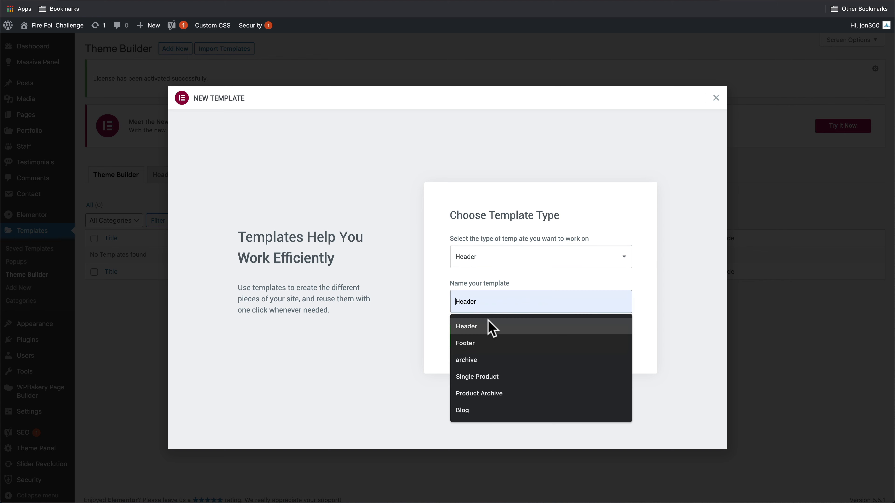
click(490, 326)
click(543, 338)
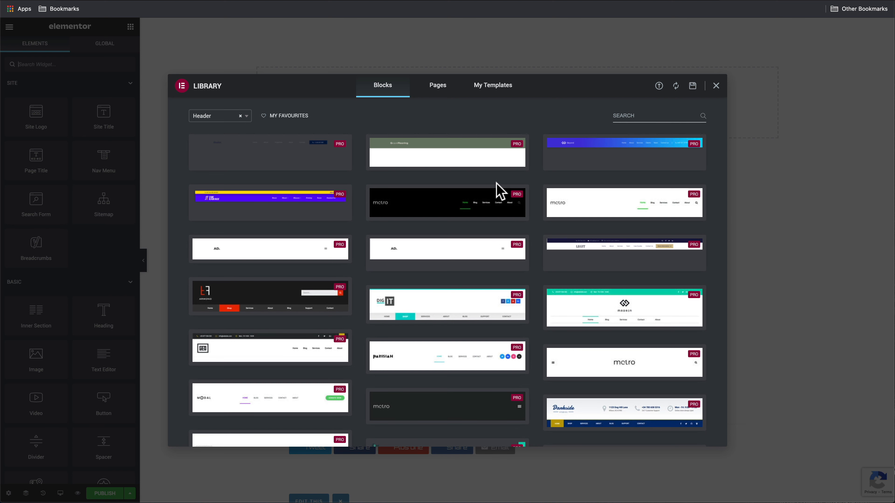
Insert the white metro header block and add a two-column section above it
mouse_move(572, 213)
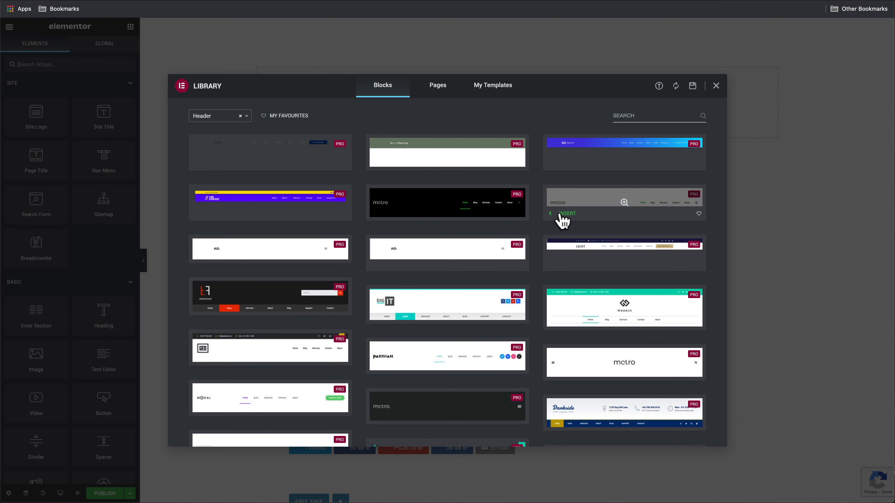
click(565, 214)
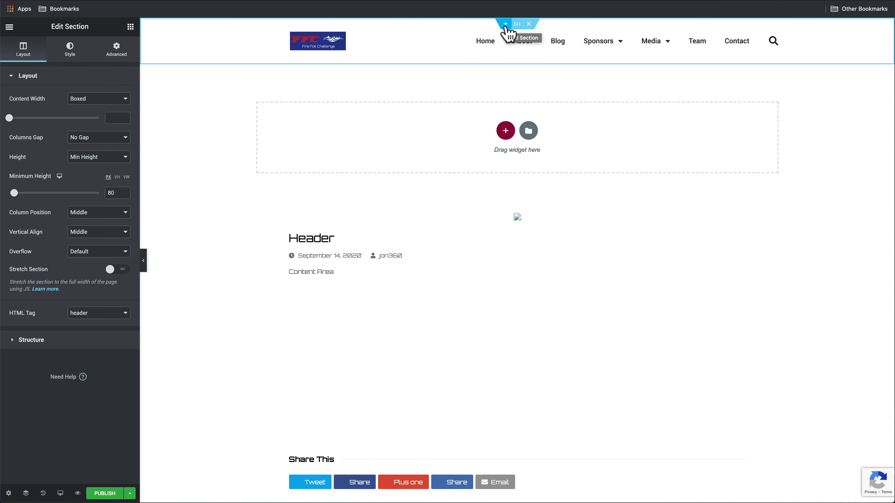
click(506, 24)
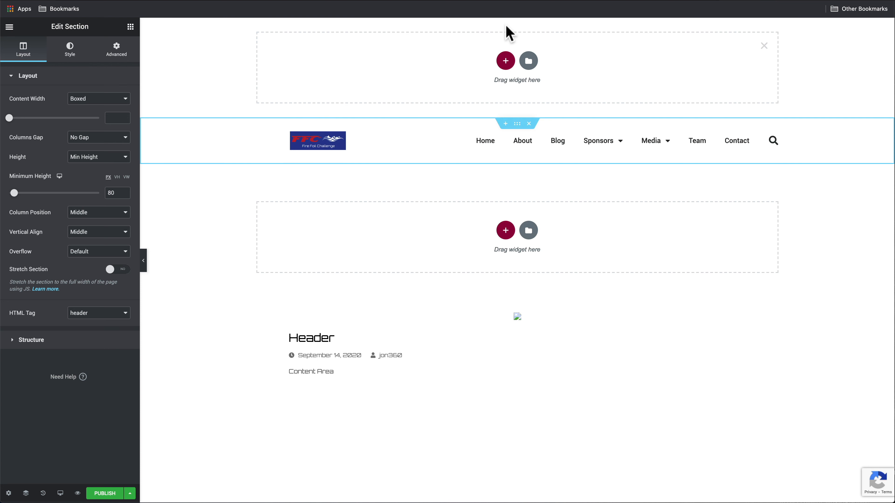
click(505, 60)
click(439, 87)
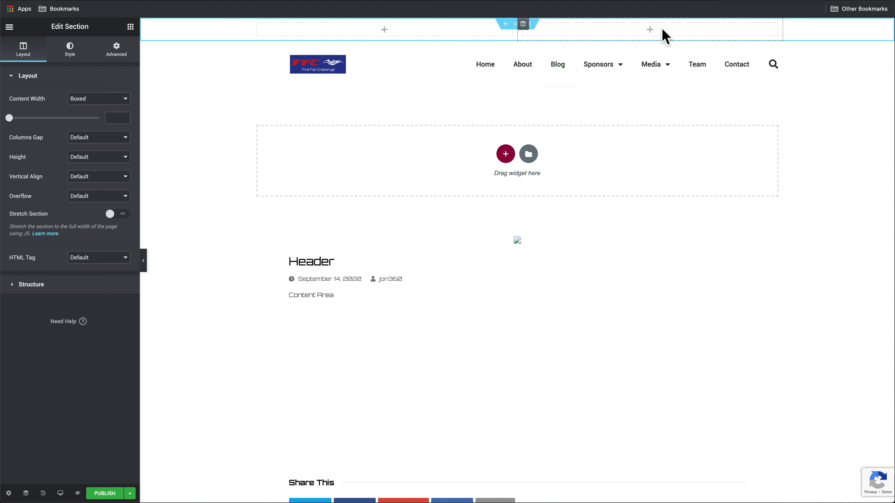
Find the Social Icons widget and drop it into the top bar's right column
click(650, 31)
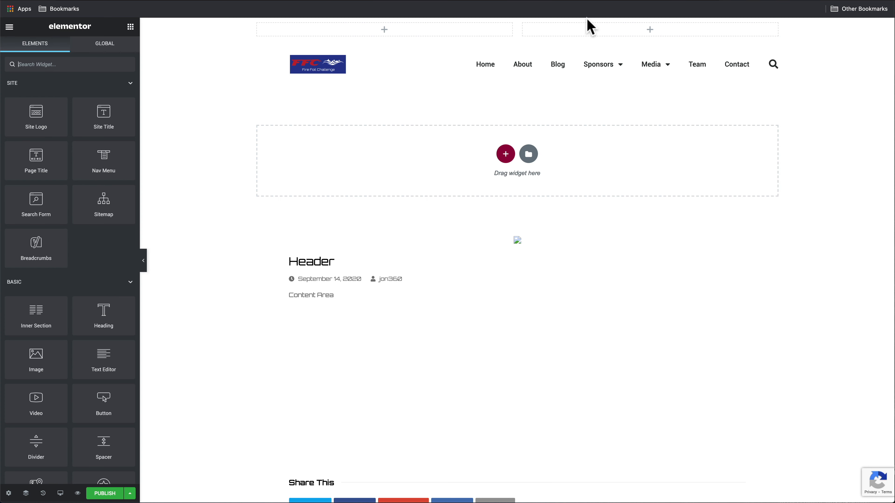
click(45, 65)
text(soci)
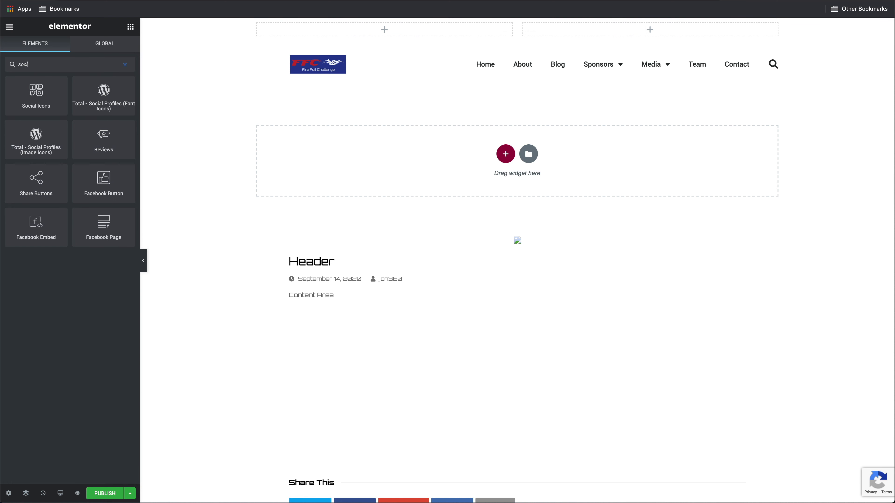
drag(33, 103, 631, 36)
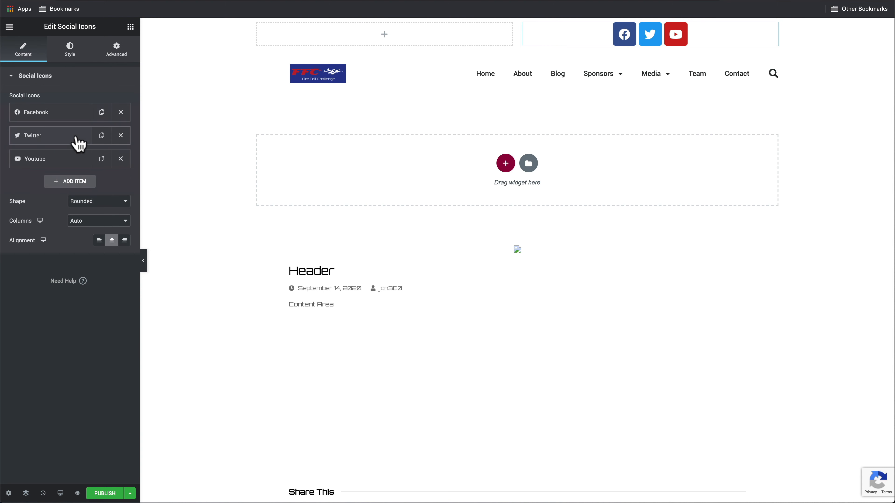
Replace the Twitter icon with Instagram from the Icon Library
click(53, 139)
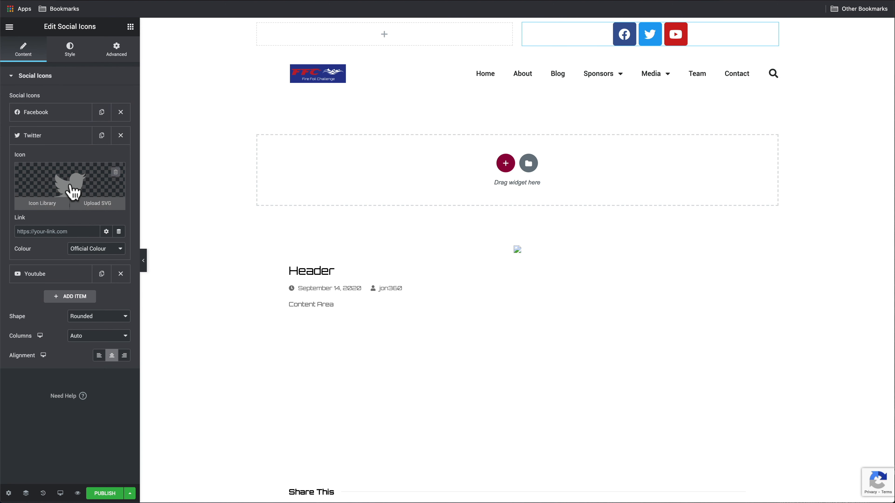
click(73, 192)
click(375, 117)
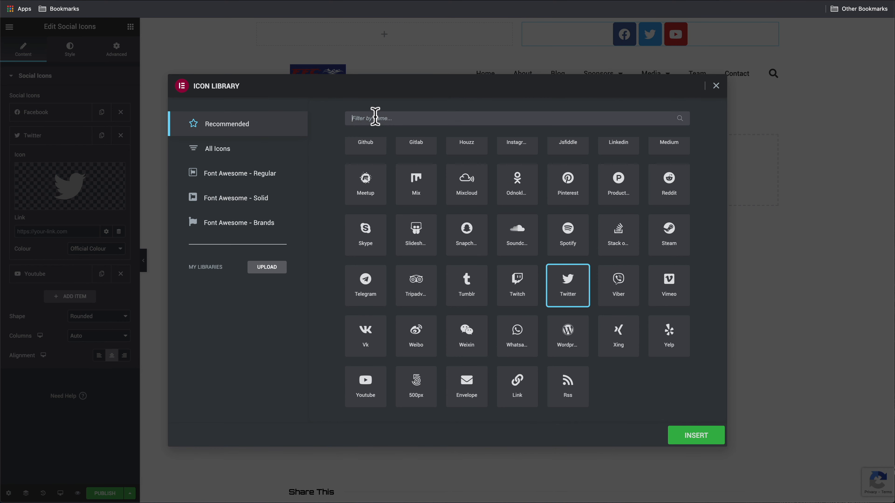
text(inst)
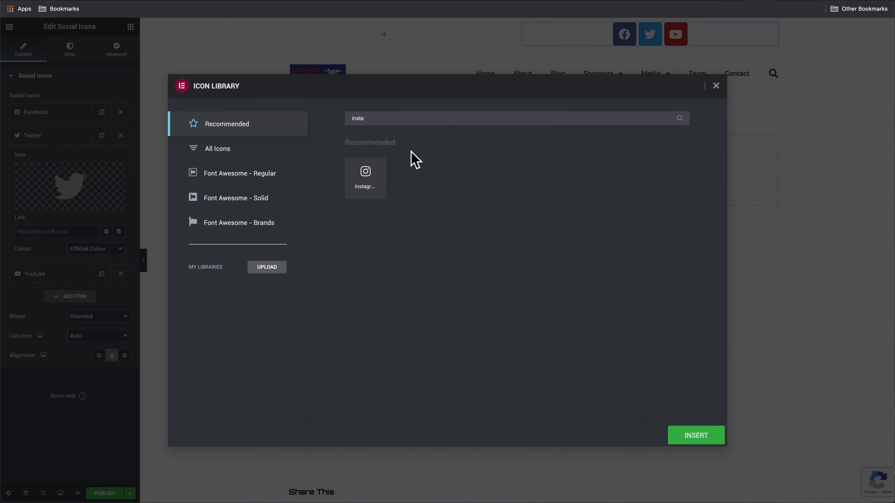
text(a)
click(366, 176)
click(705, 439)
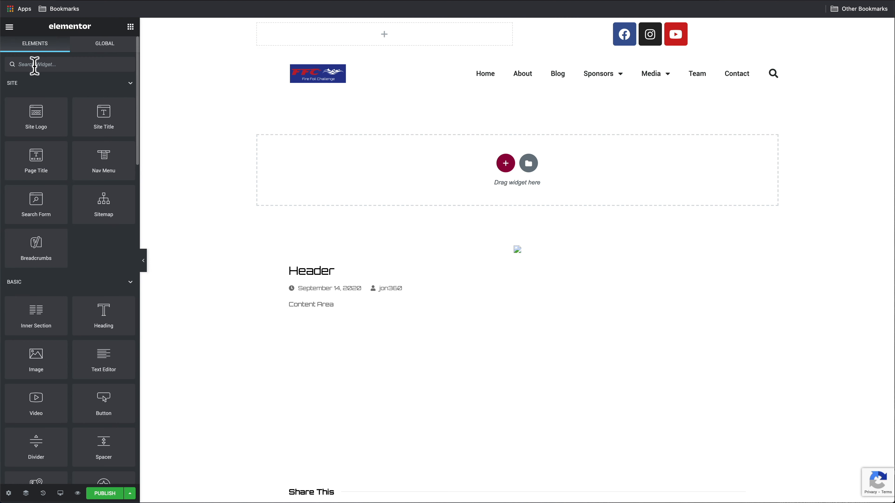
Add an Icon List widget to the top bar's left column and delete its second and third items
click(35, 64)
text(list)
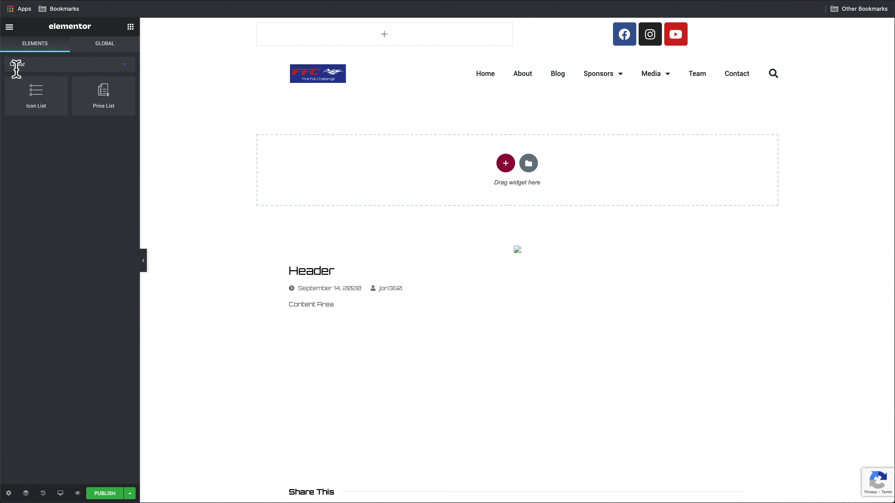
drag(28, 98, 333, 41)
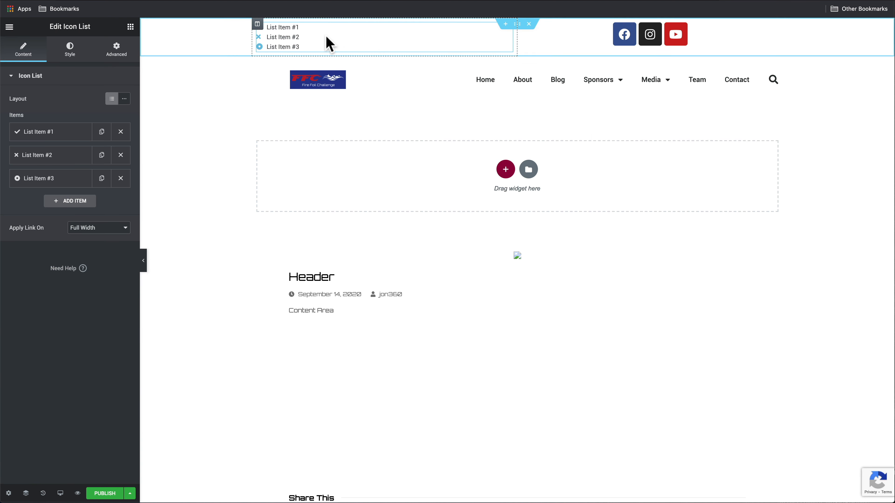
click(121, 155)
click(121, 155)
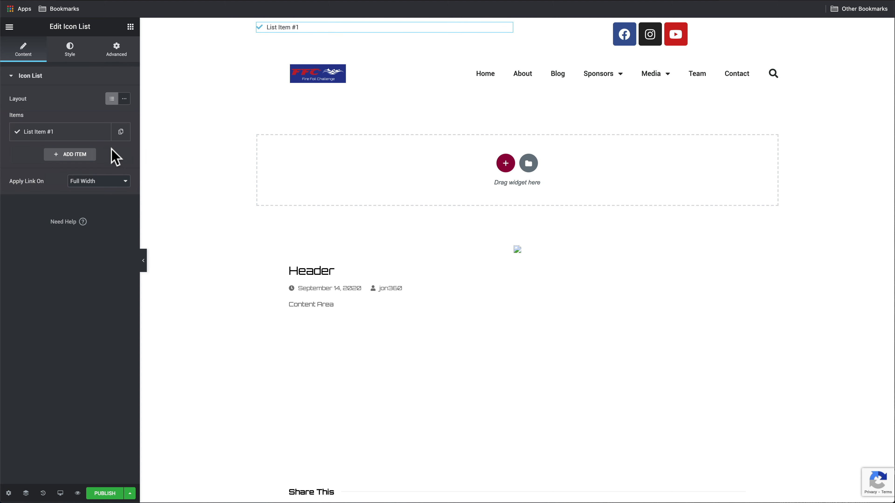
Set the remaining item's text to the contact e-mail address and link it as a mailto: address
click(63, 136)
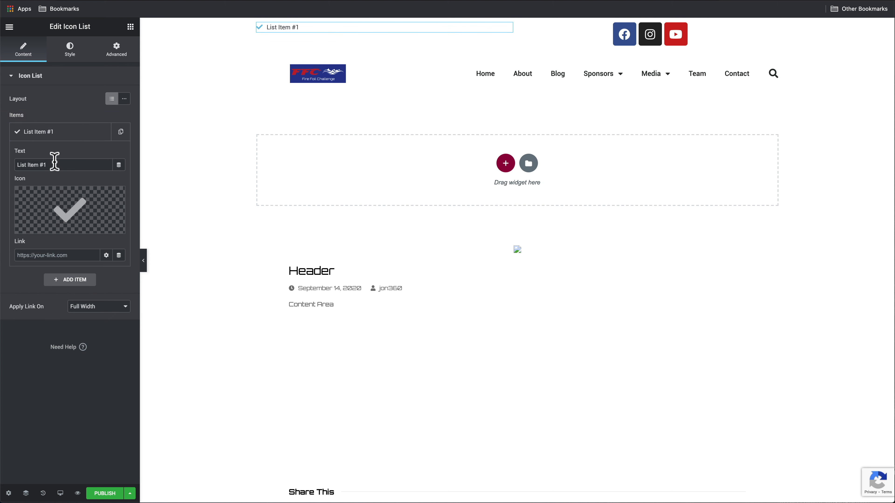
drag(54, 164, 4, 165)
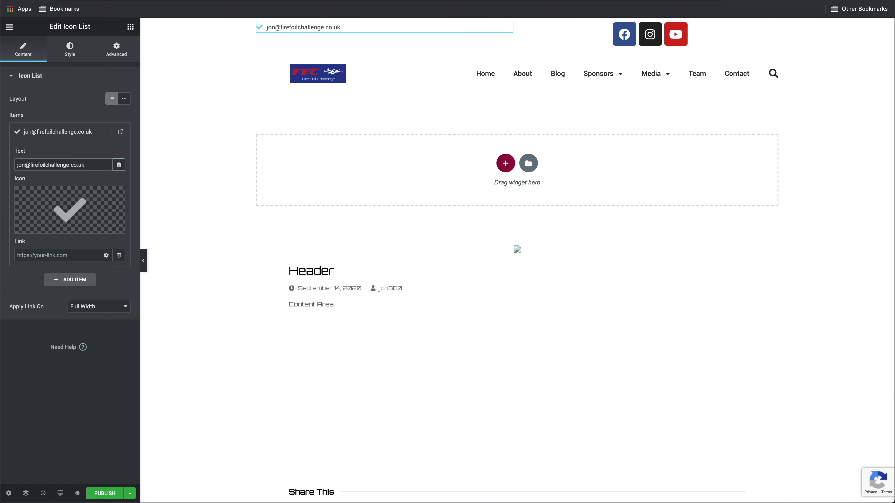
drag(82, 165, 1, 164)
key(ctrl+c)
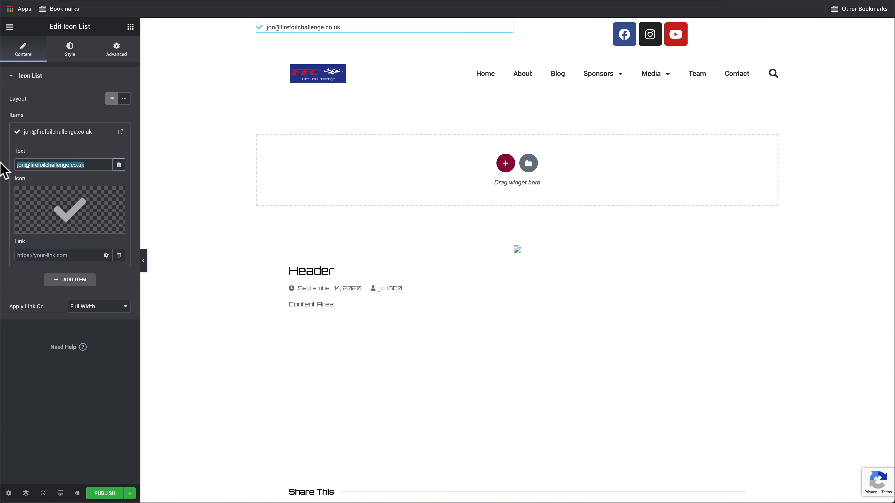
click(68, 254)
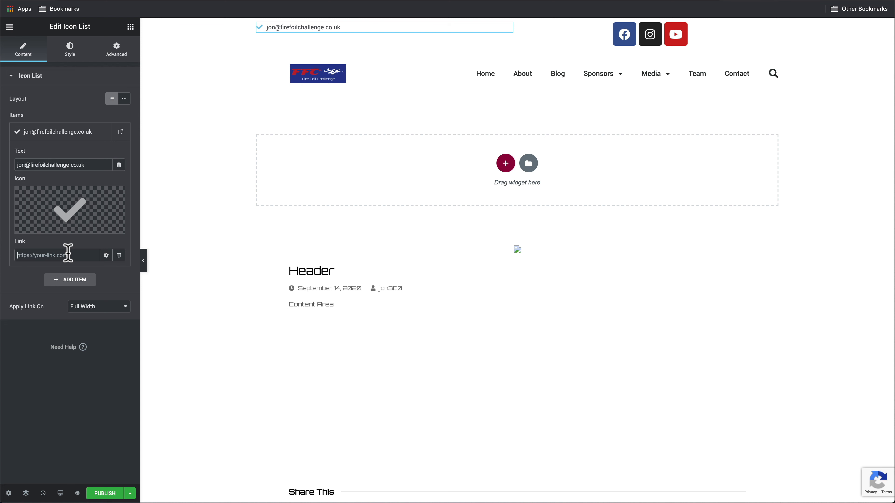
text(mail:)
key(ctrl+v)
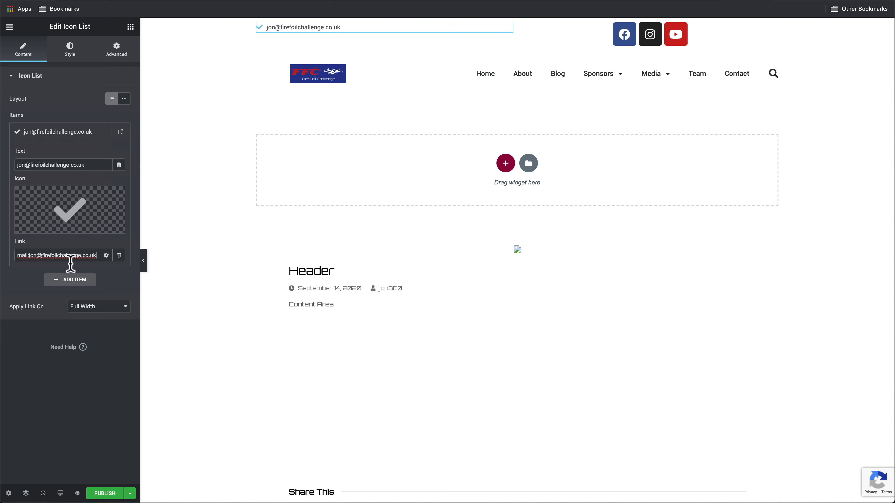
click(129, 494)
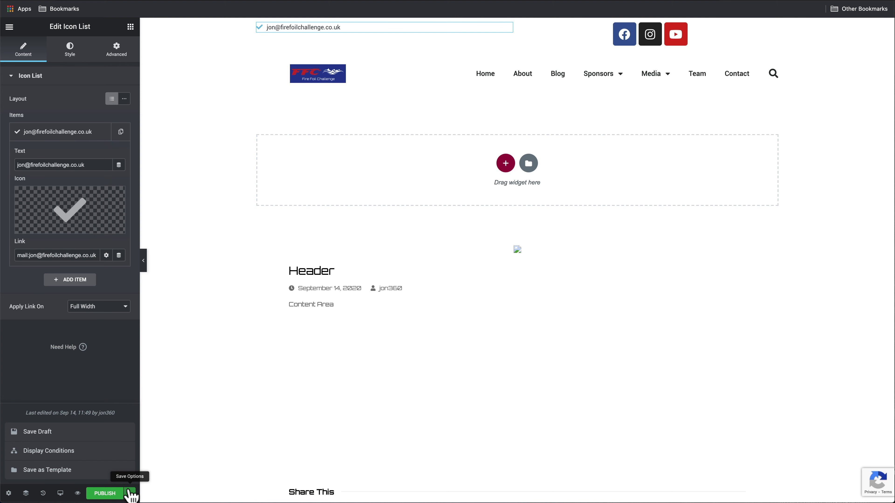
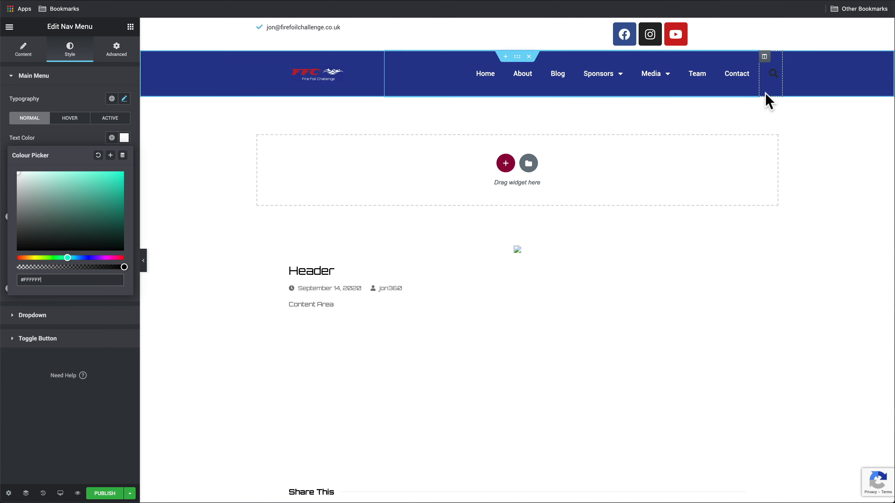
Set the Search Form's toggle icon colour to white (#FFFFFF)
click(777, 70)
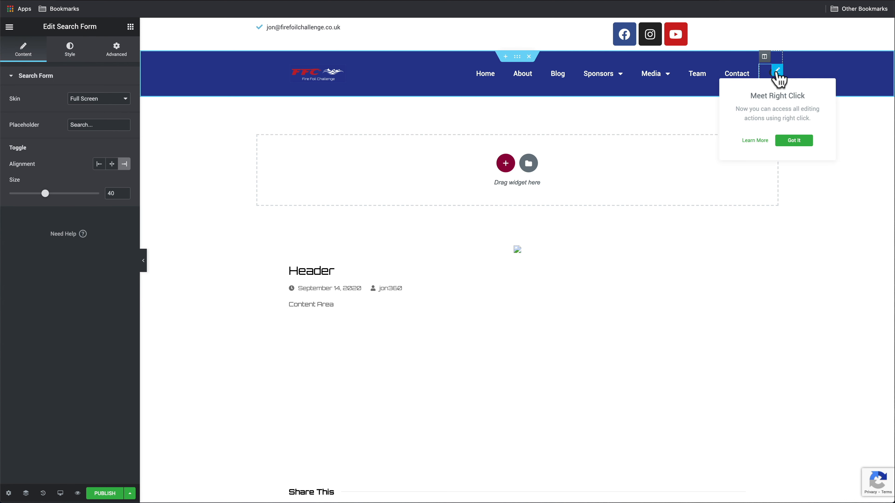
click(71, 53)
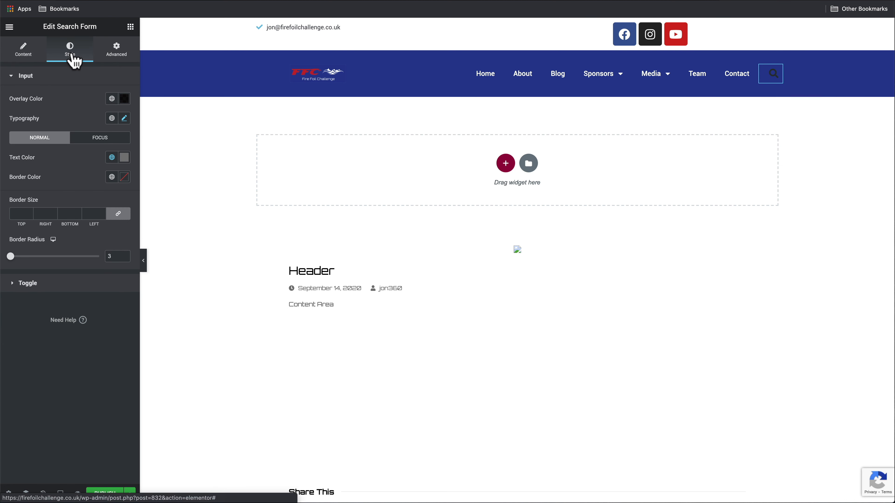
click(56, 284)
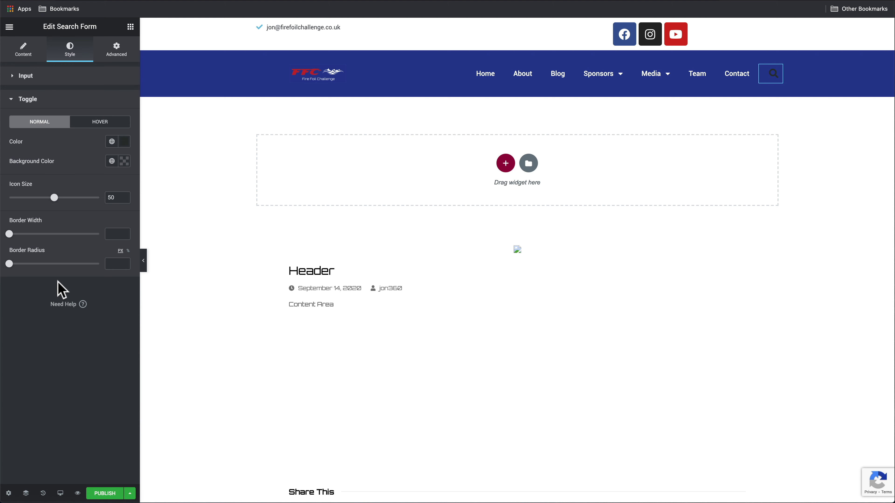
click(124, 141)
drag(62, 206, 4, 160)
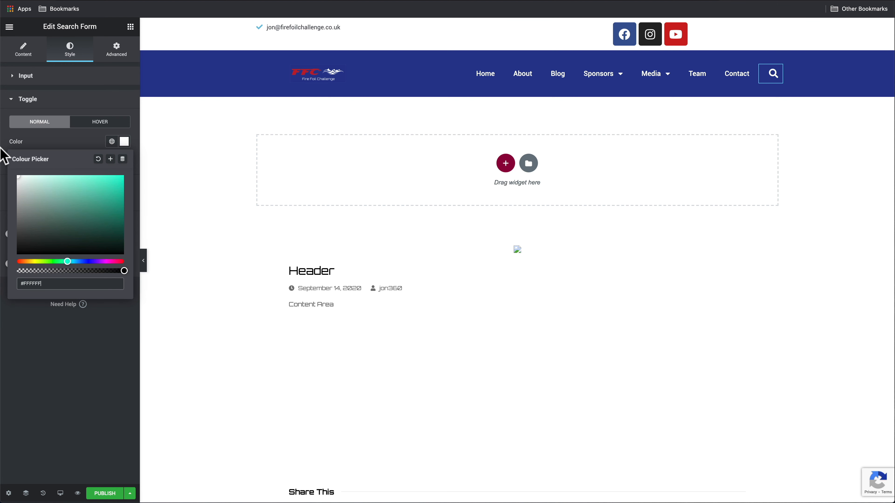
click(89, 367)
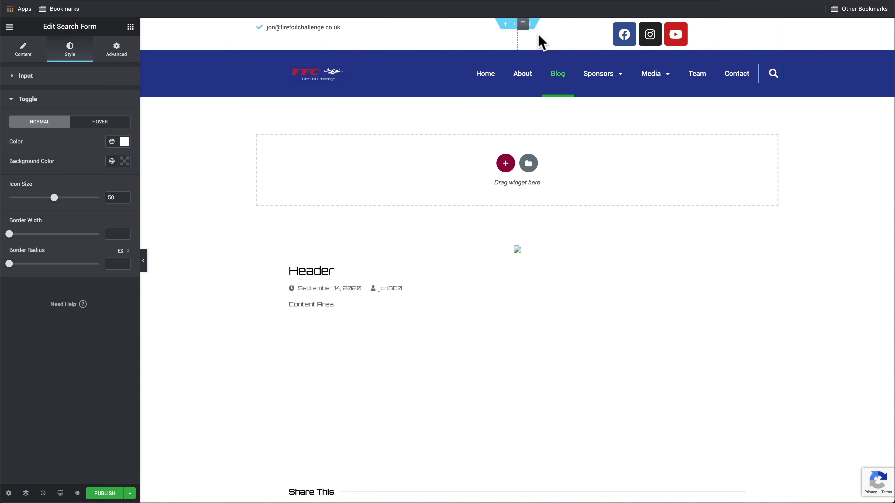
click(516, 24)
Give the top contact bar section a Classic background coloured #000000
right_click(515, 25)
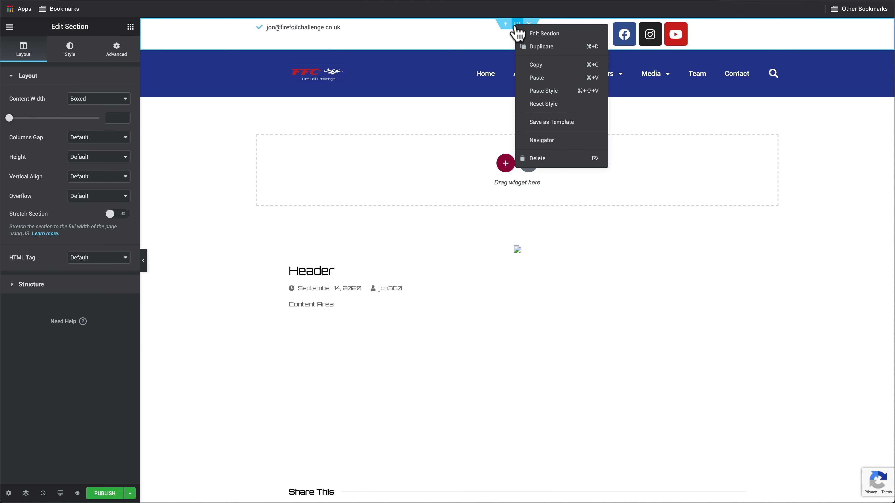
click(535, 33)
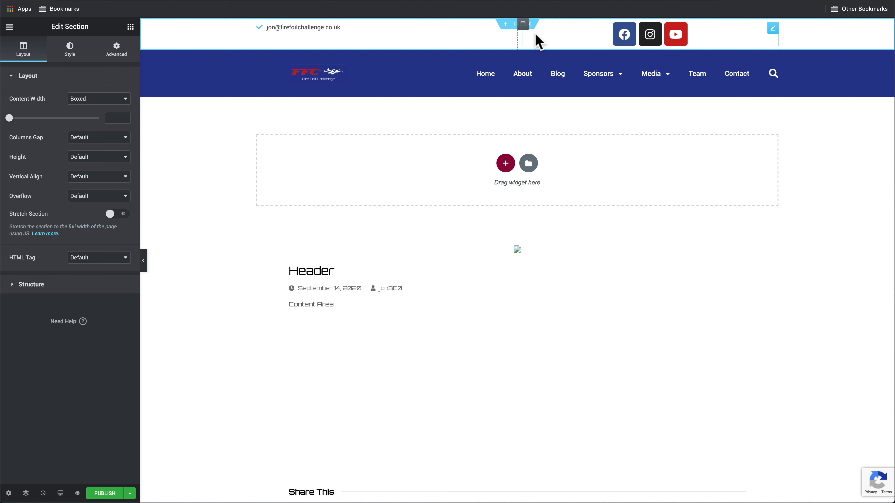
click(64, 54)
click(86, 119)
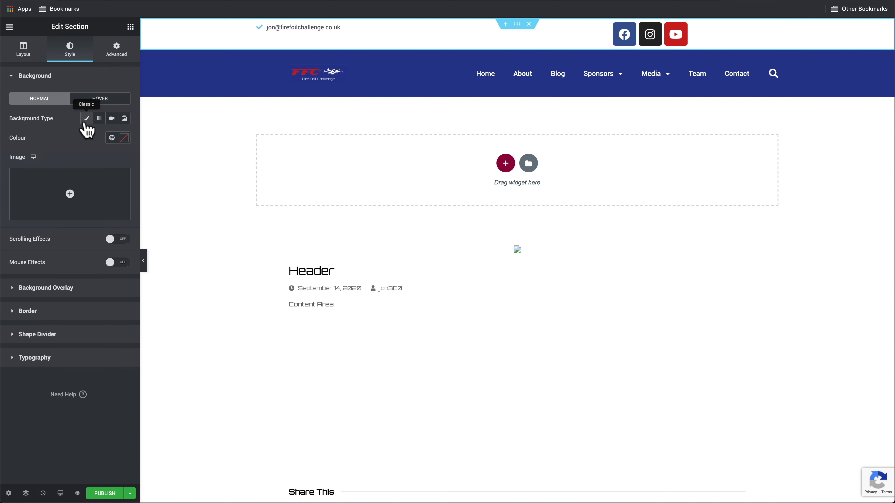
click(124, 138)
drag(55, 201, 4, 265)
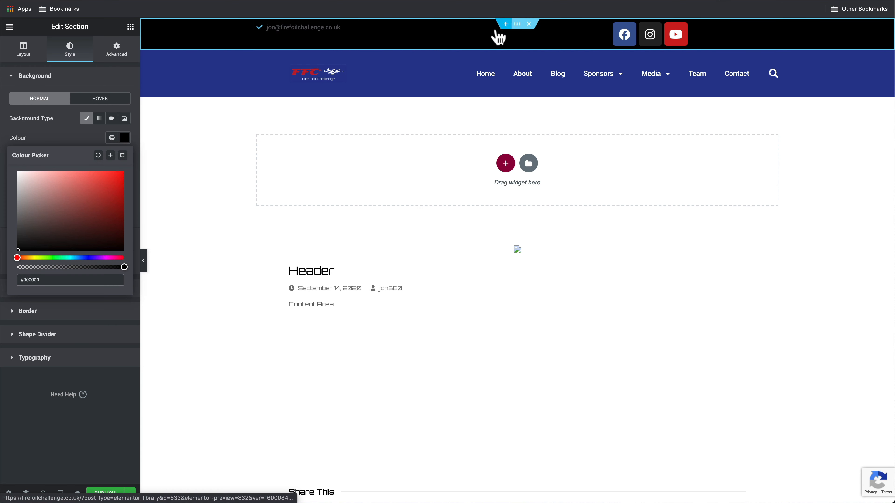
click(334, 31)
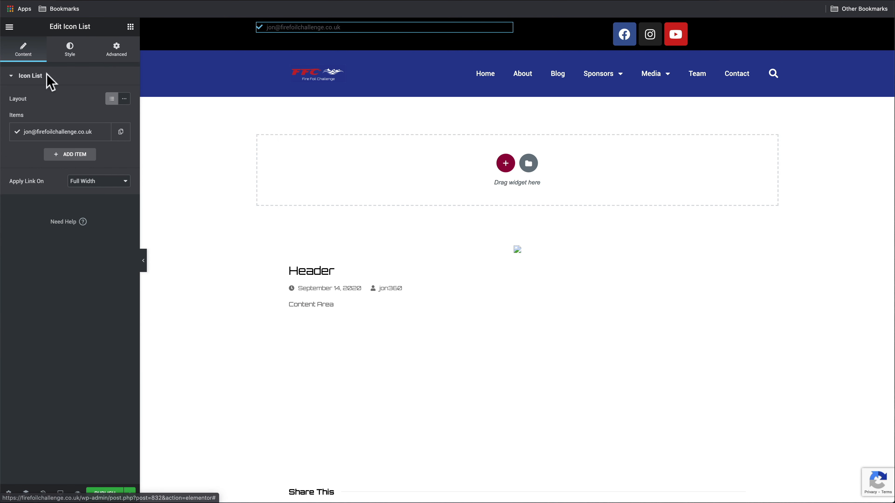
Set the email Icon List's icon colour to #FFFFFF
click(69, 55)
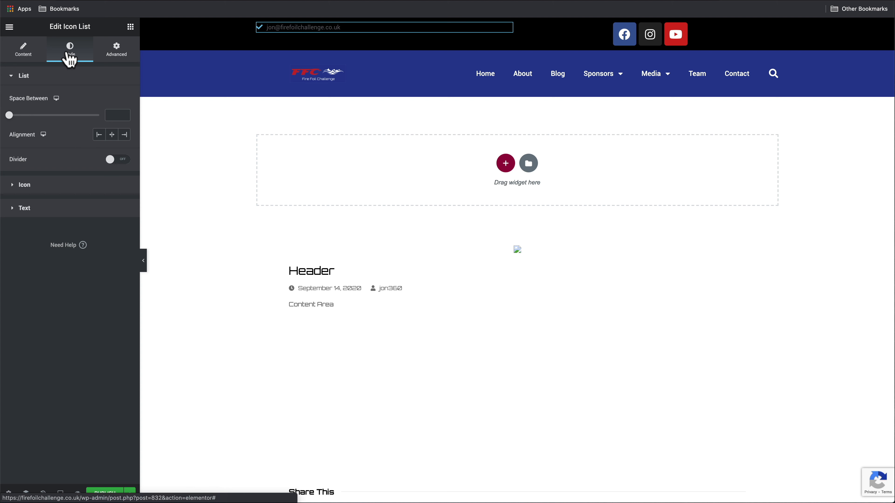
click(66, 187)
click(124, 123)
text(#FFFFFF)
click(53, 125)
Make the email address text colour white
click(58, 224)
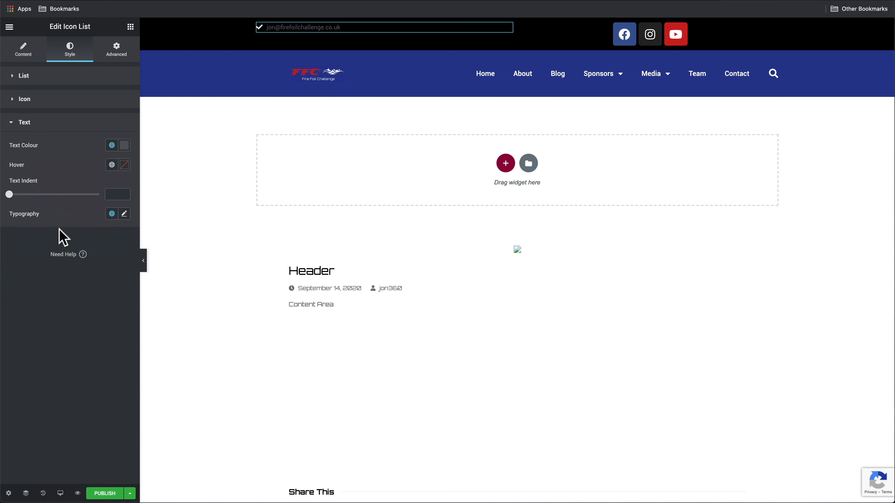
click(124, 145)
drag(40, 209, 10, 173)
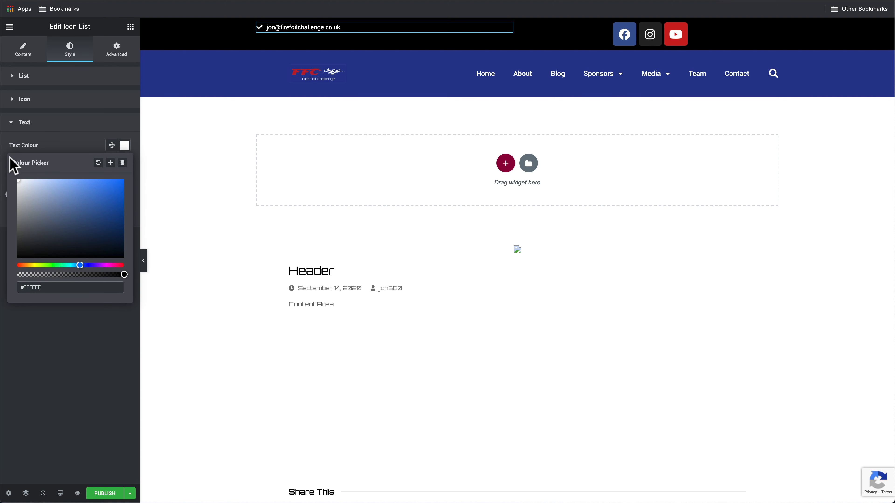
click(9, 27)
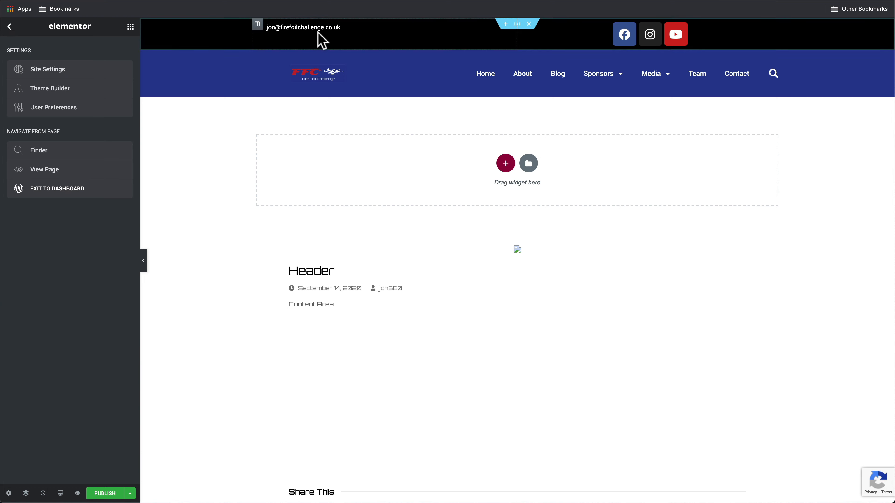
click(321, 40)
click(23, 52)
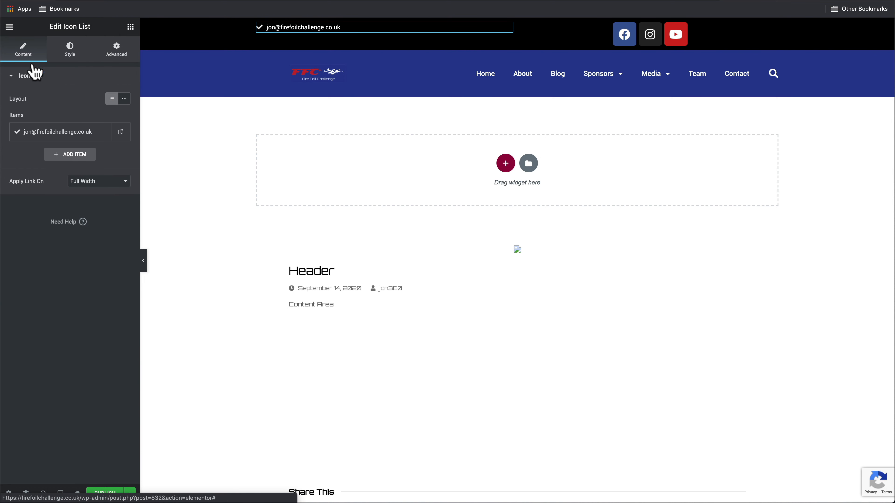
Swap the email item's check mark for the Envelope icon, found by searching 'env'
click(66, 136)
click(72, 217)
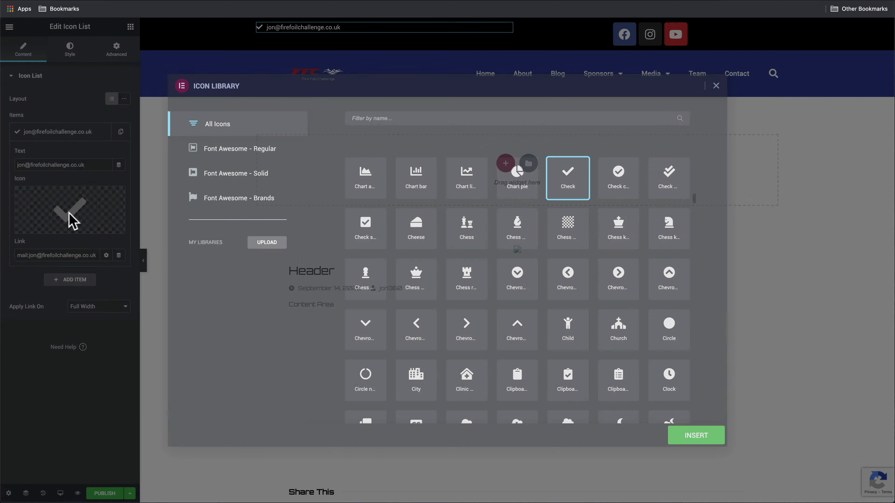
click(372, 119)
text(env)
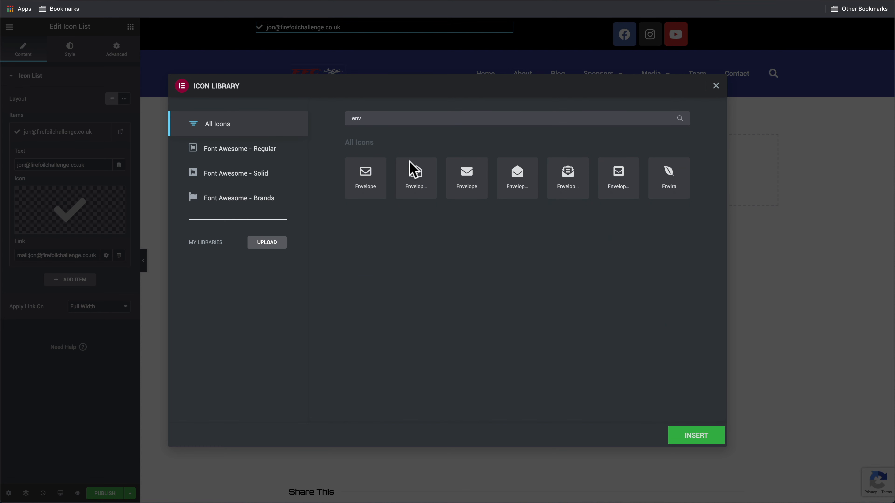
click(366, 181)
click(696, 440)
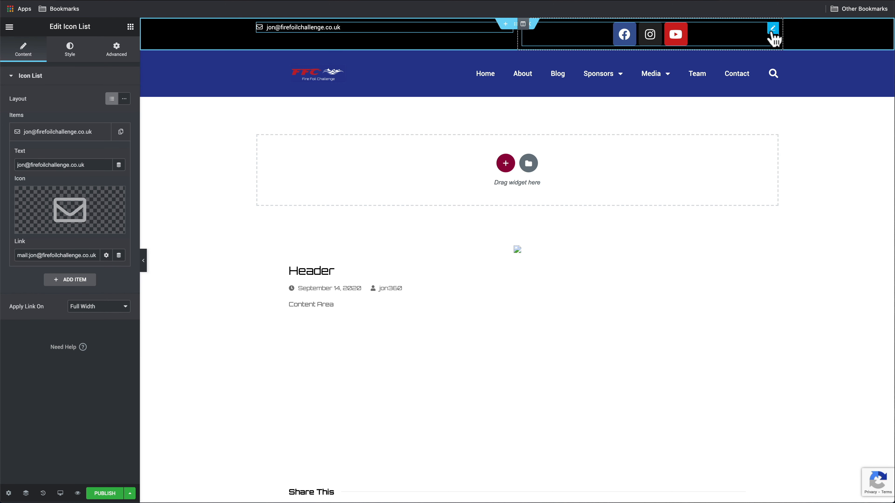
click(773, 29)
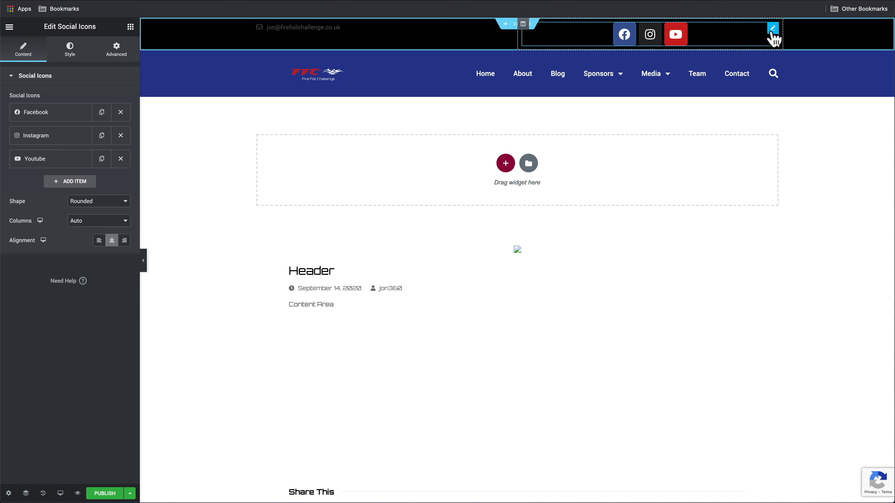
Set the Social Icons widget's Icon Size to 15
click(73, 53)
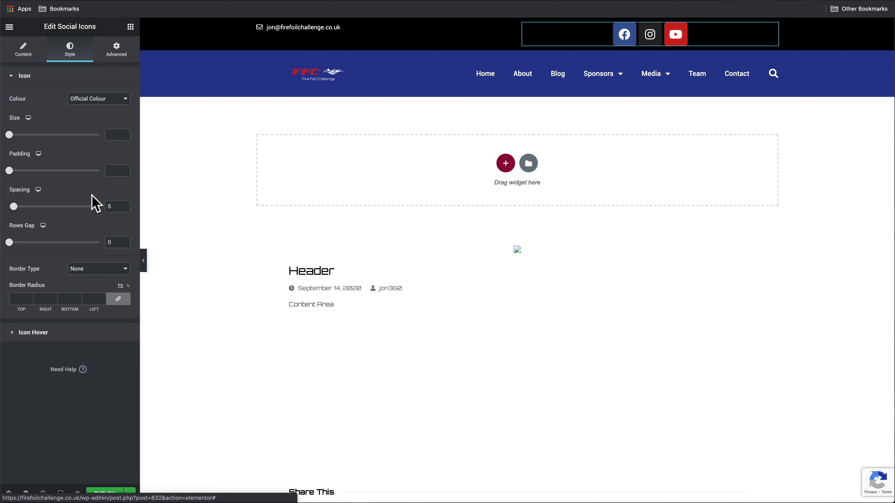
drag(10, 139, 12, 139)
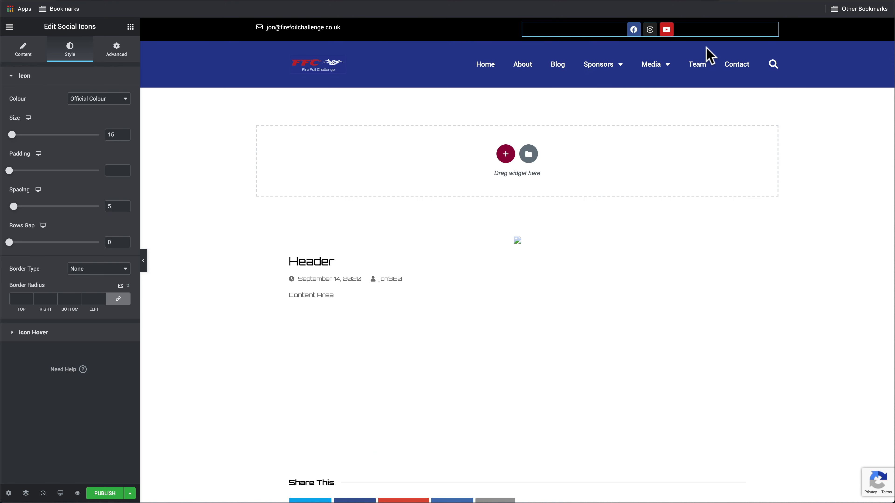
click(752, 47)
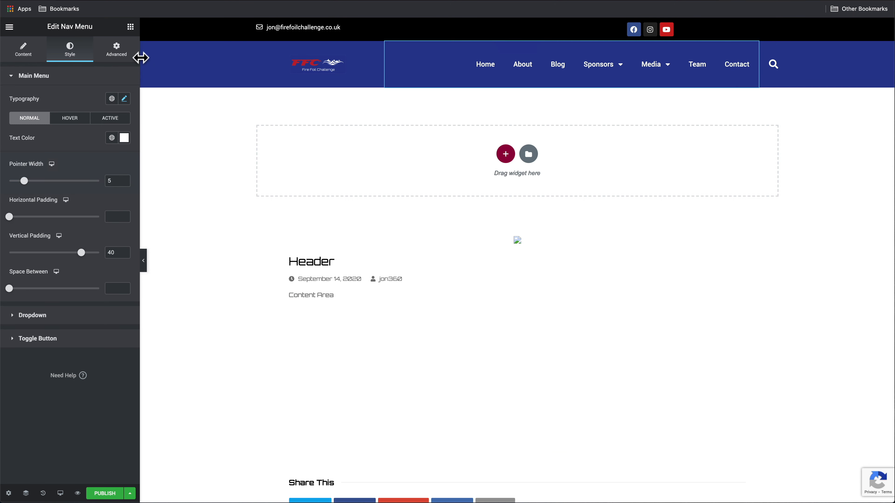
Set the menu's hover text colour to #dd3333, copied from the FFC info.txt notes
click(66, 120)
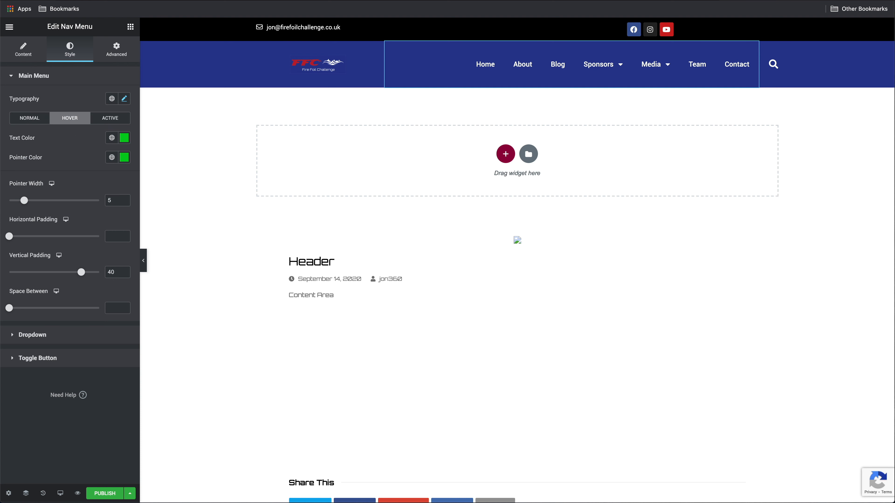
key(super+Tab)
click(584, 318)
drag(577, 312, 540, 313)
key(super+c)
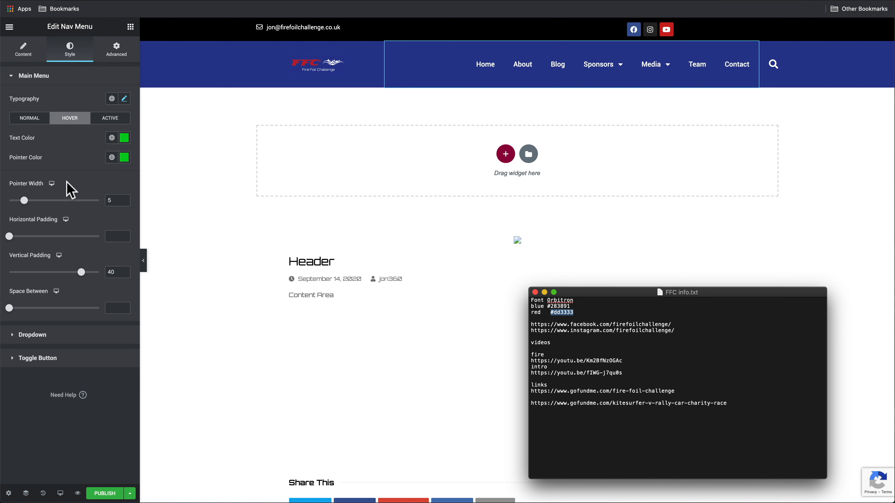
click(124, 138)
click(124, 138)
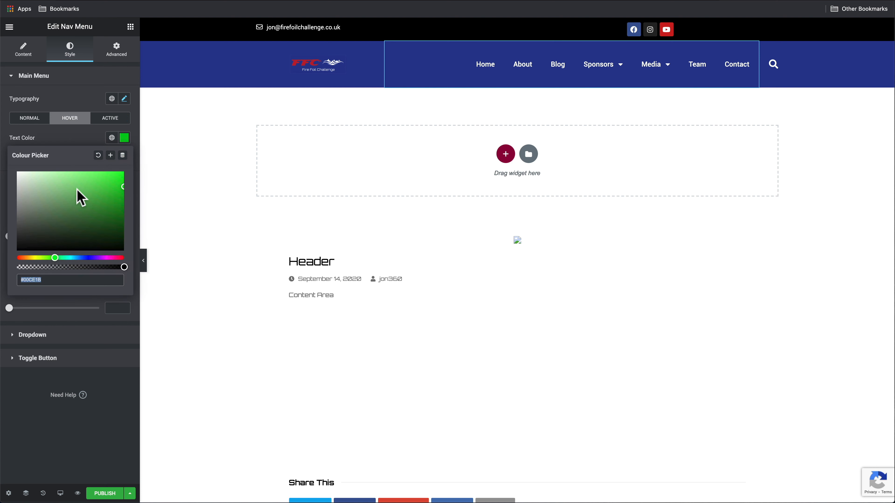
key(super+v)
click(52, 143)
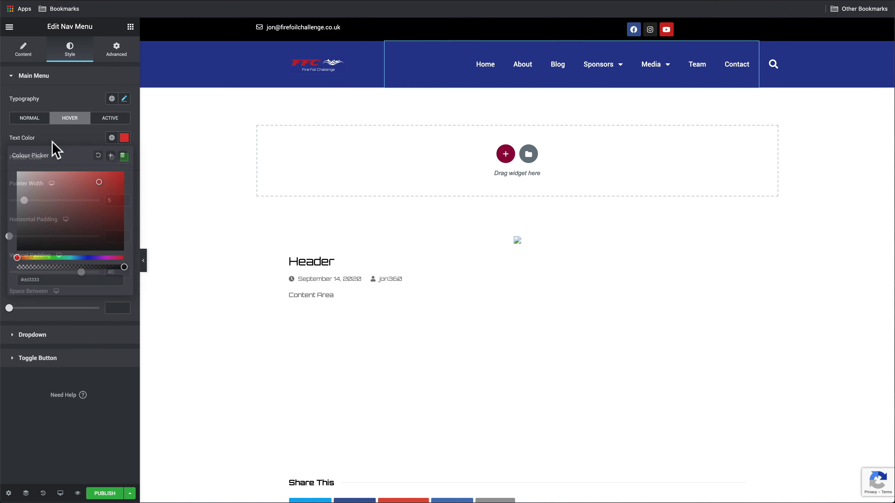
Set the hover Pointer Color to #dd3333 and check the underline on Sponsors
click(124, 157)
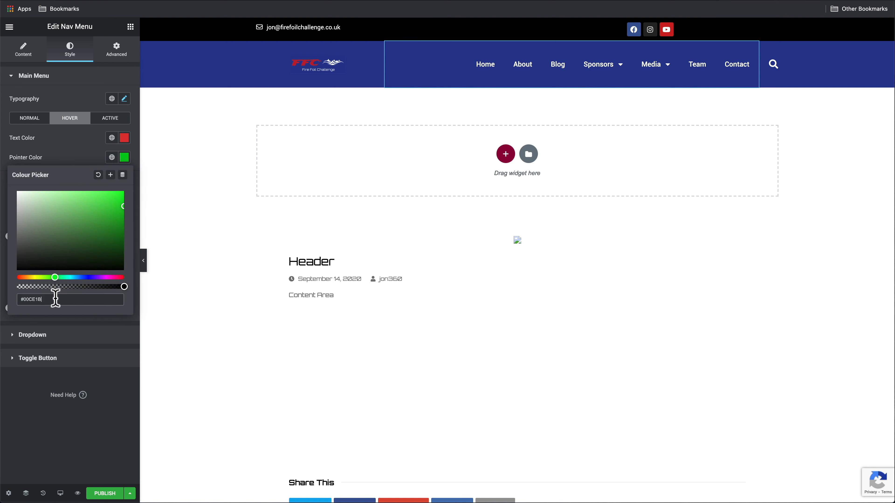
drag(56, 299, 1, 286)
key(super+v)
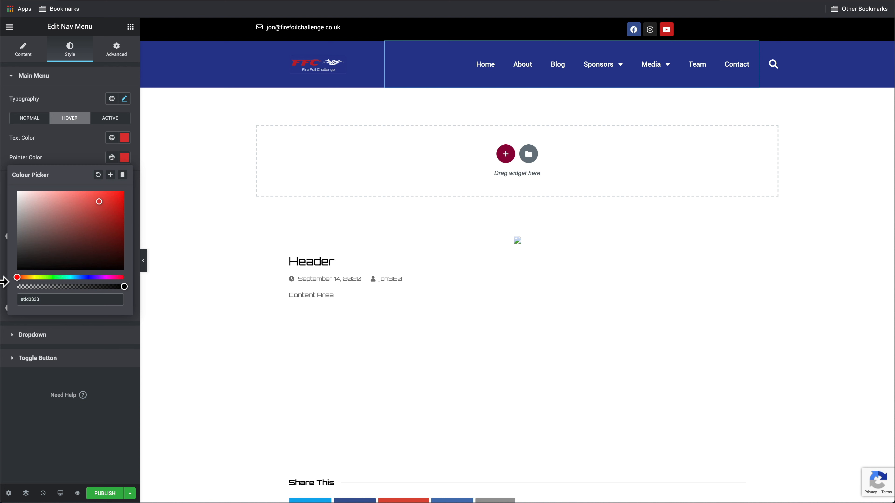
click(129, 493)
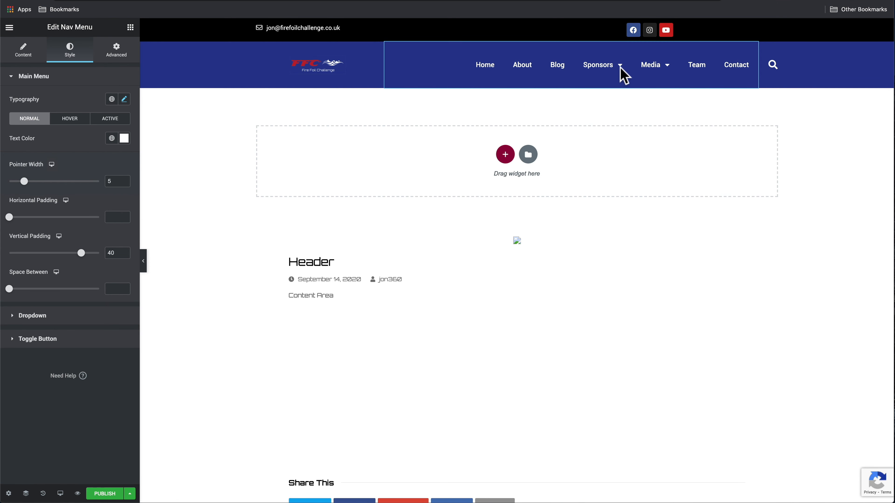
mouse_move(619, 71)
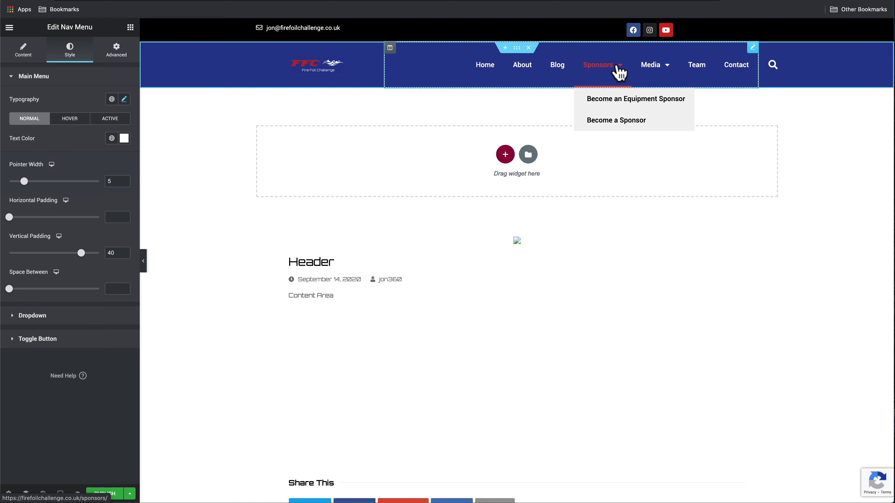
Set the dropdown's normal text colour to white
click(80, 325)
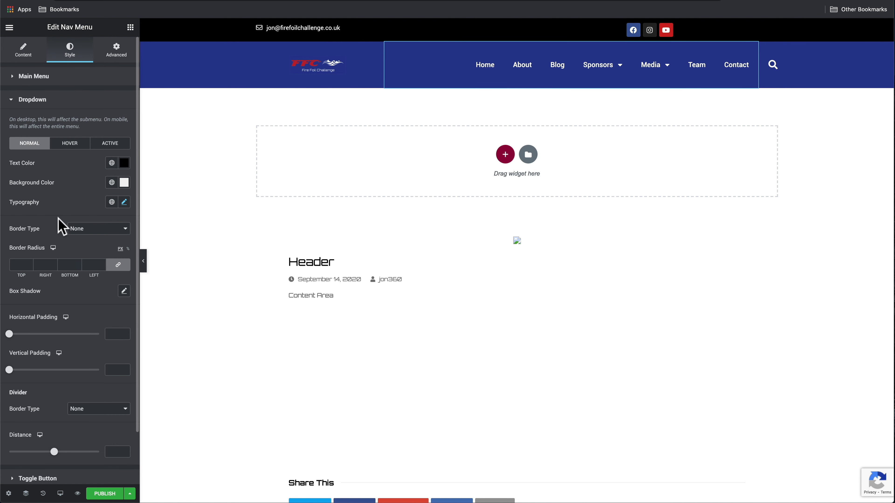
click(124, 163)
click(19, 199)
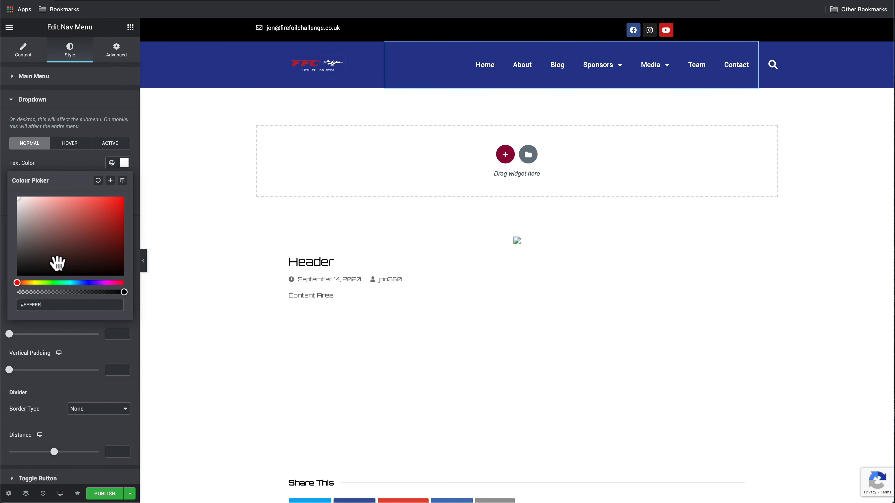
click(86, 170)
Set the dropdown background colour to #283891, copied from FFC info.txt
click(124, 182)
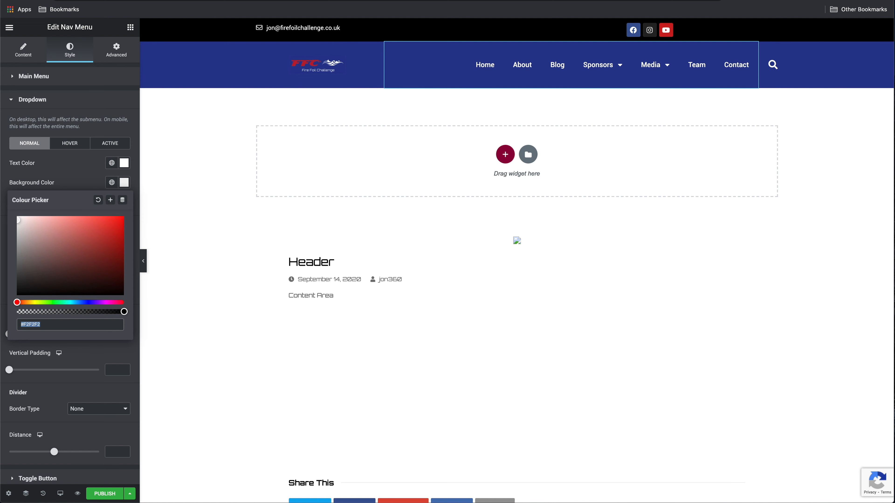
key(super+Tab)
click(573, 314)
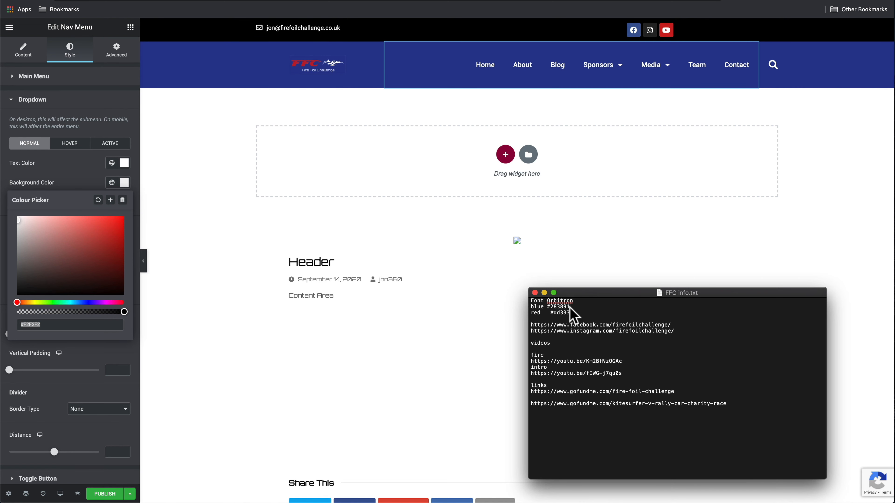
drag(570, 308, 550, 308)
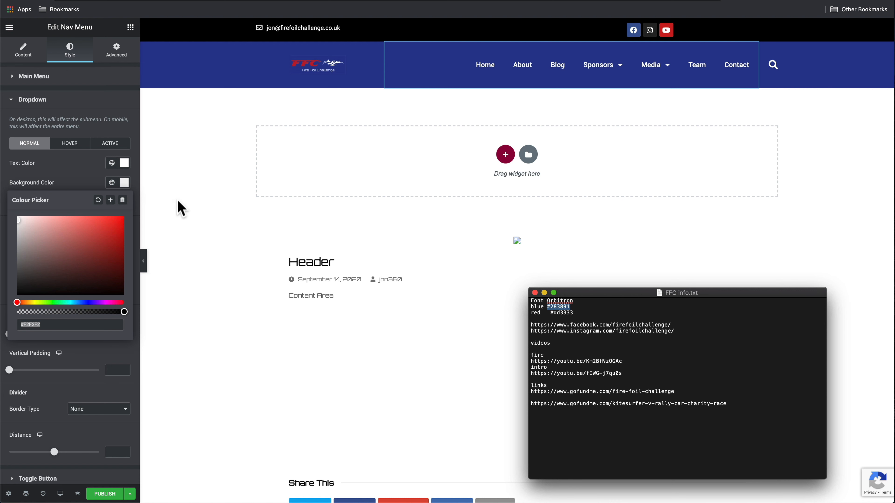
click(47, 324)
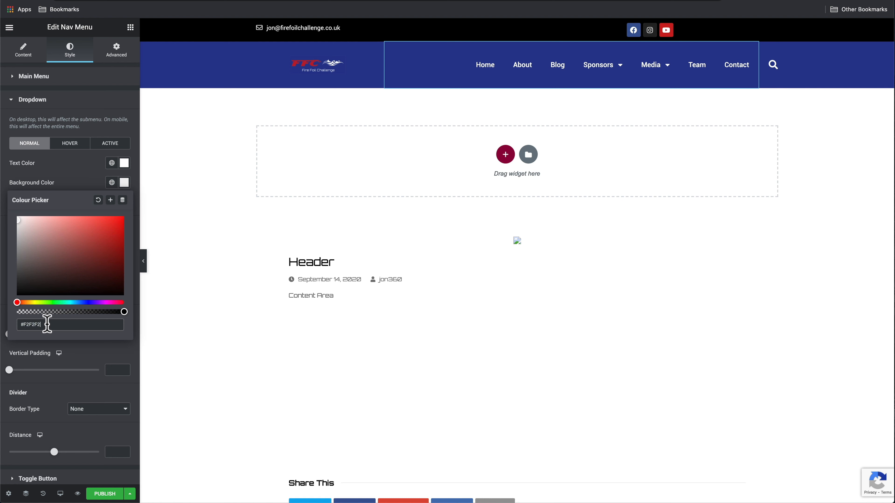
drag(47, 323, 5, 323)
text(#283891)
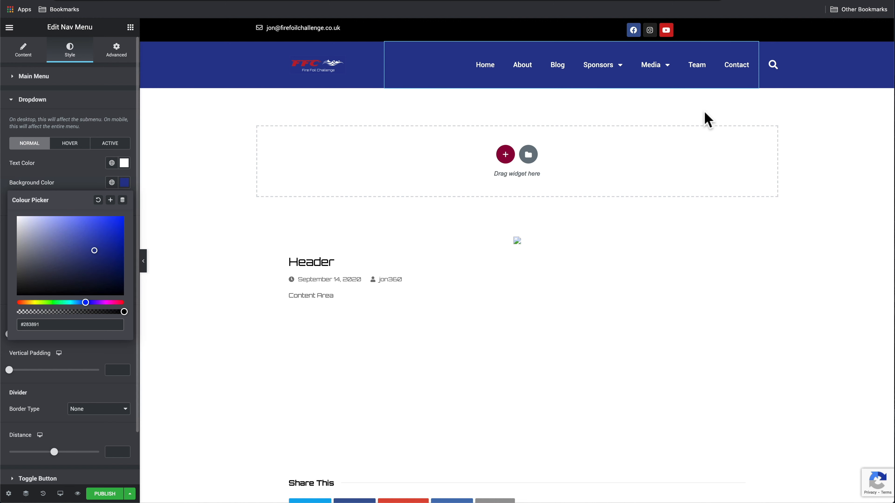
mouse_move(590, 70)
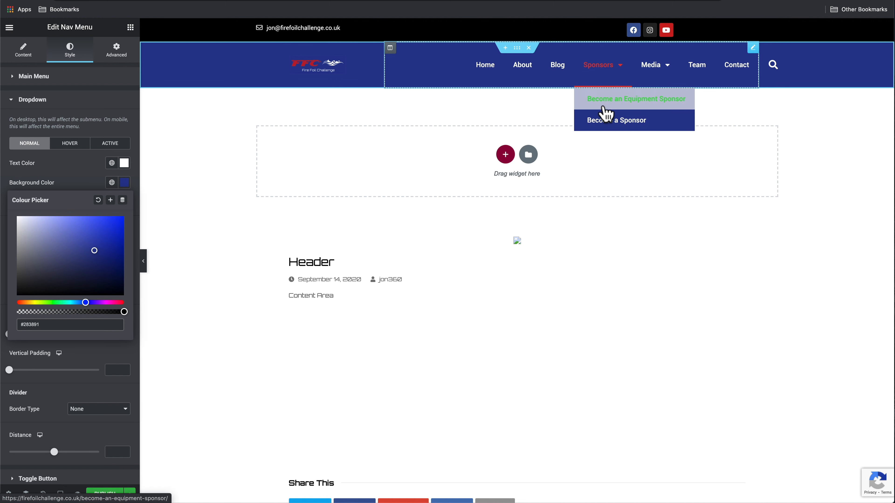
click(57, 167)
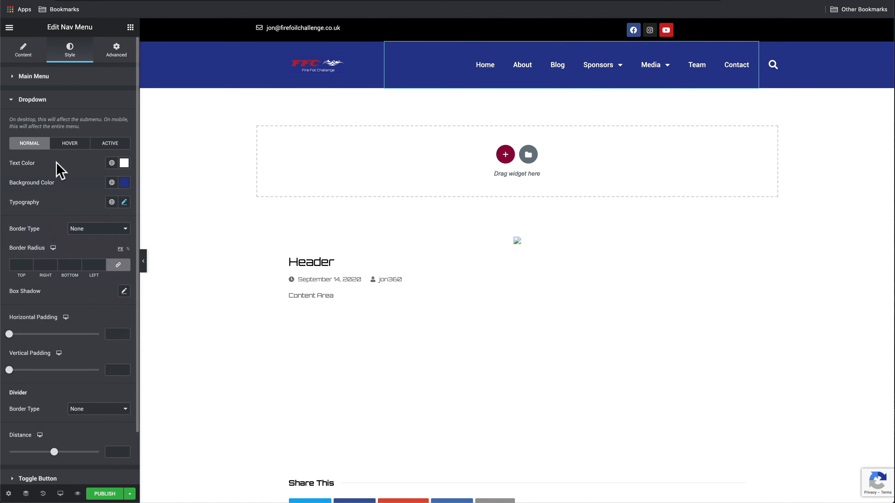
Set the dropdown's hover text colour to red #dd3333
click(68, 145)
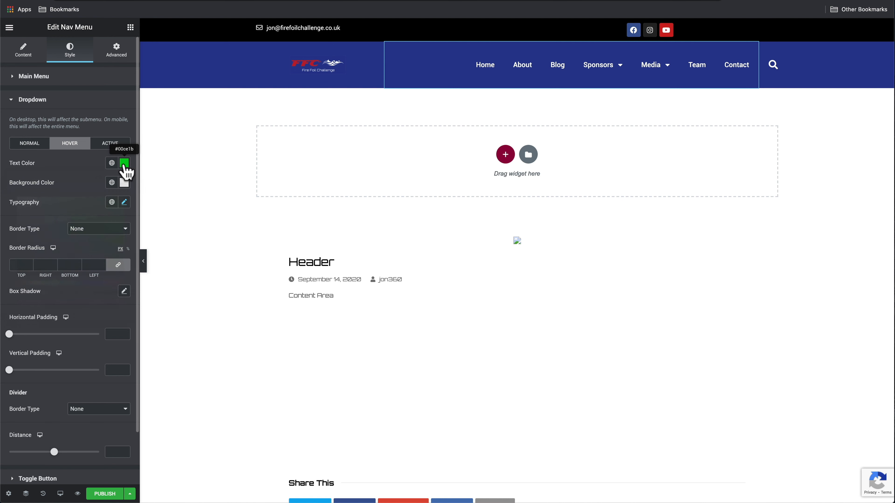
click(124, 164)
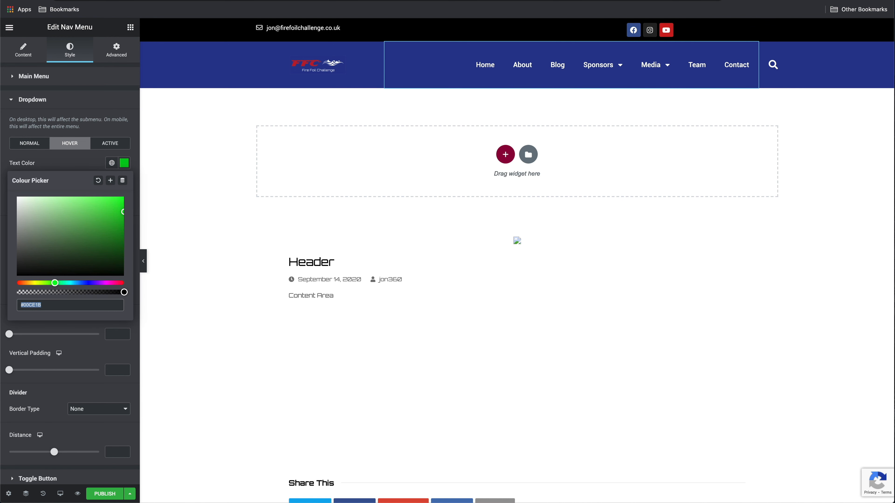
key(super+Tab)
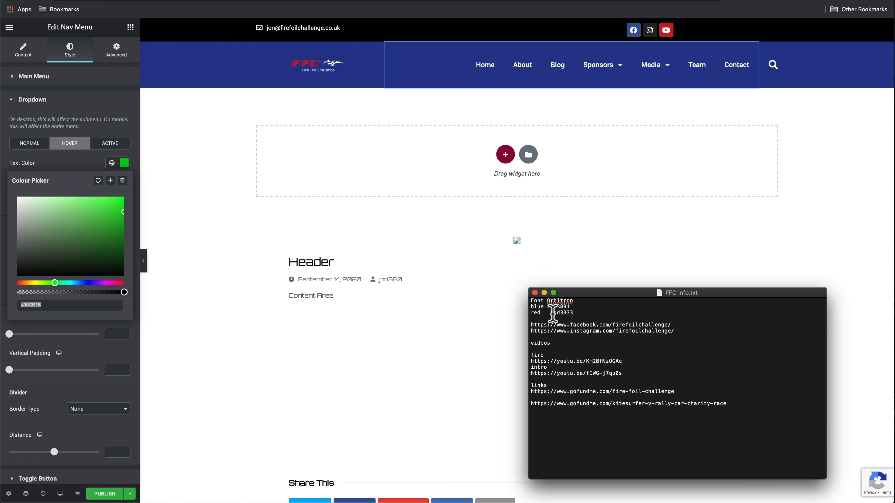
drag(553, 315, 575, 314)
key(super+c)
click(55, 306)
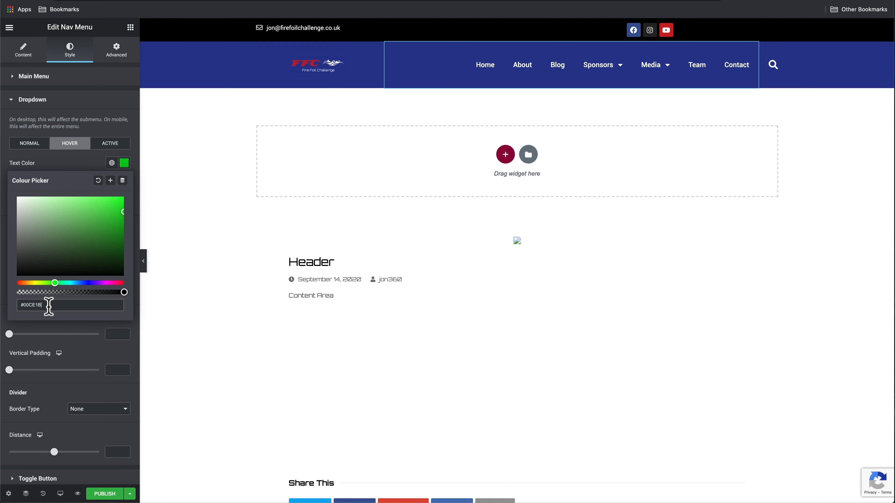
key(super+v)
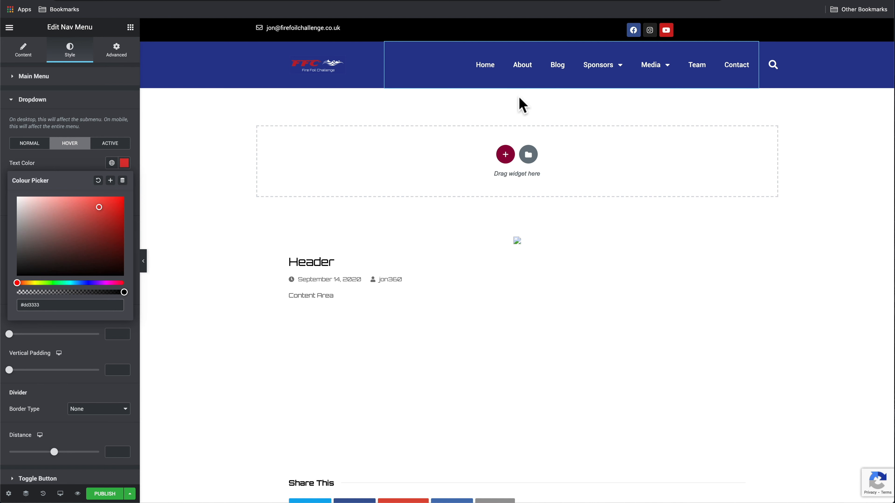
mouse_move(601, 75)
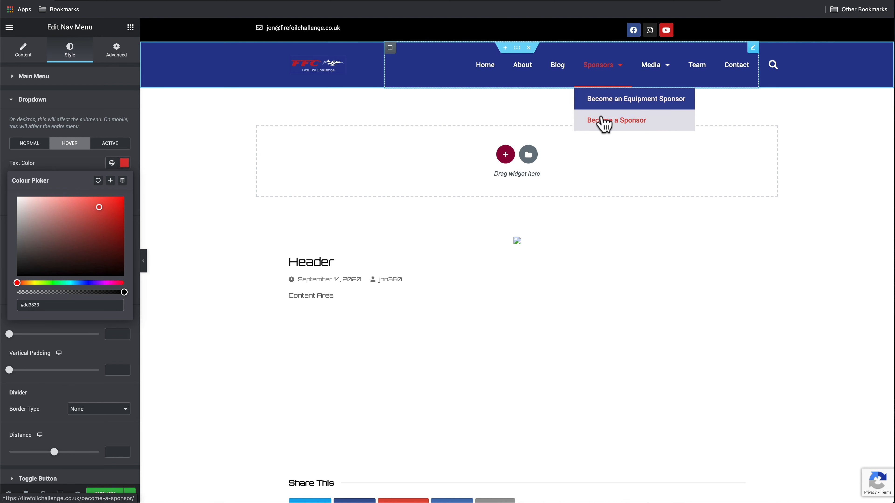
click(64, 169)
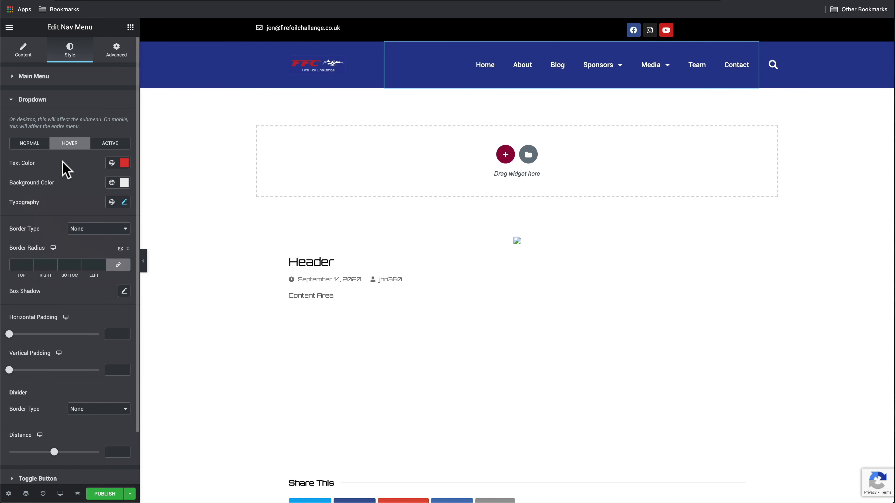
Set the dropdown's hover background colour to navy #283891
click(124, 182)
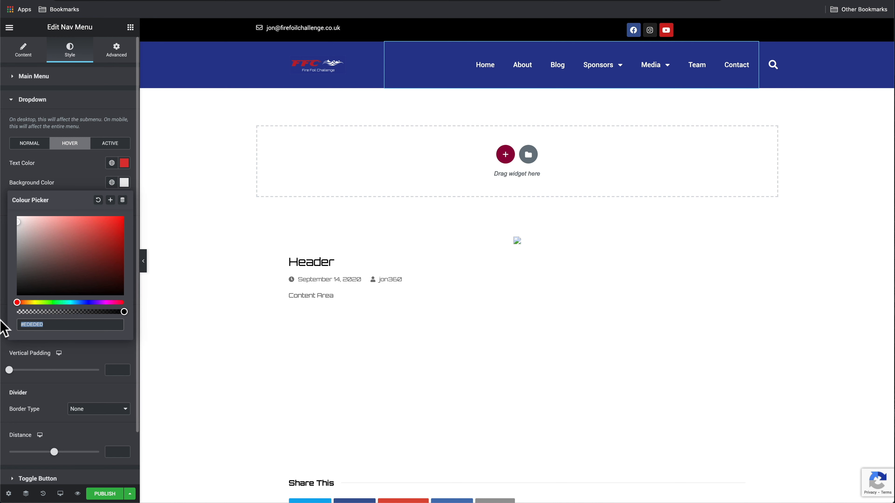
text(#283891)
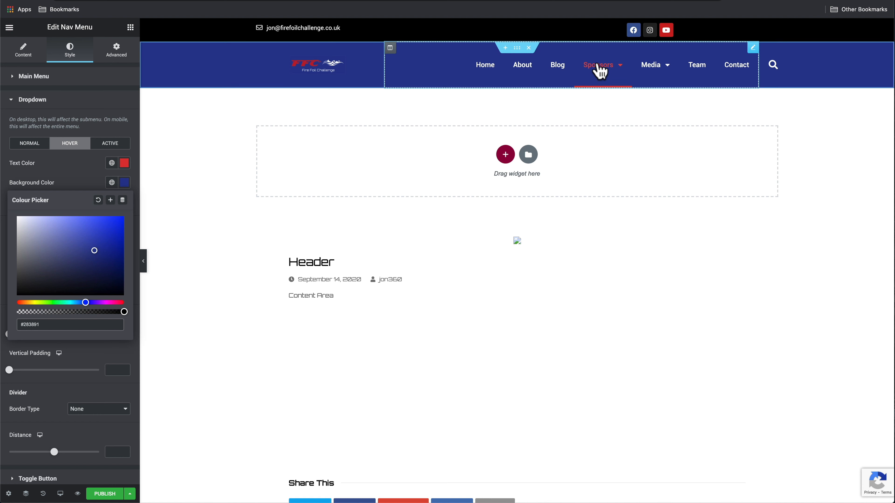
mouse_move(598, 66)
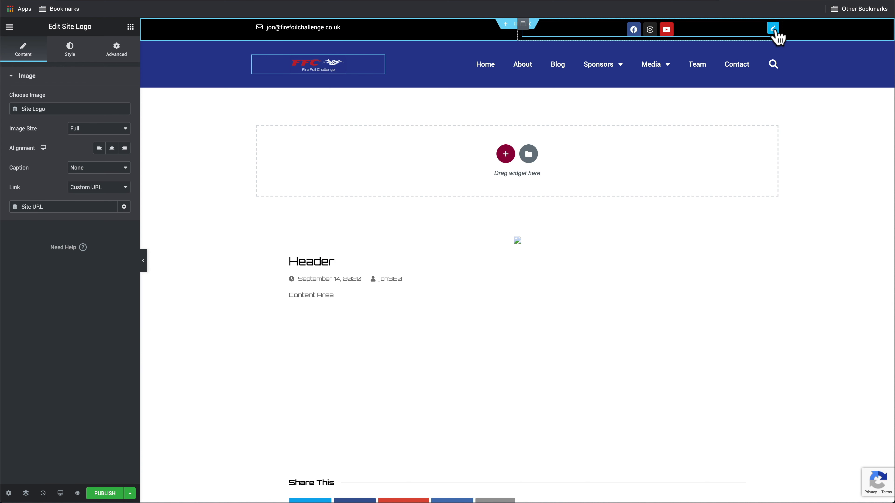
Right-align the Facebook, Instagram and YouTube icons in the top bar
click(773, 29)
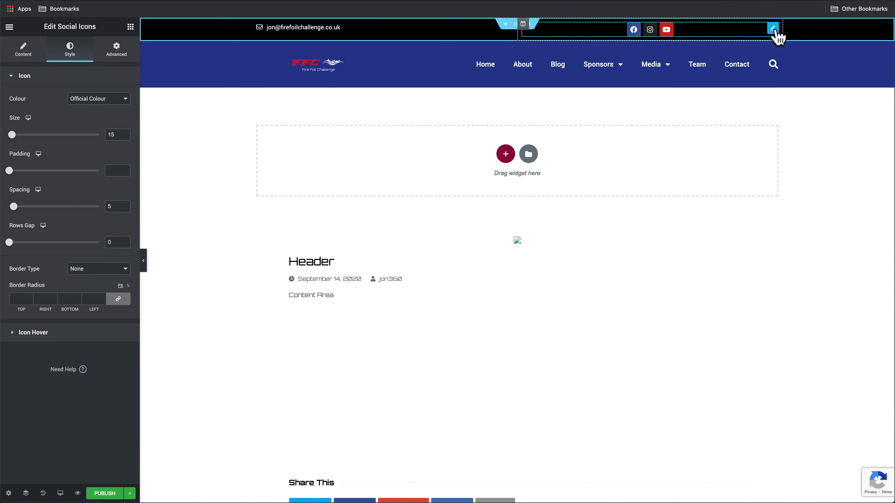
click(24, 50)
click(124, 242)
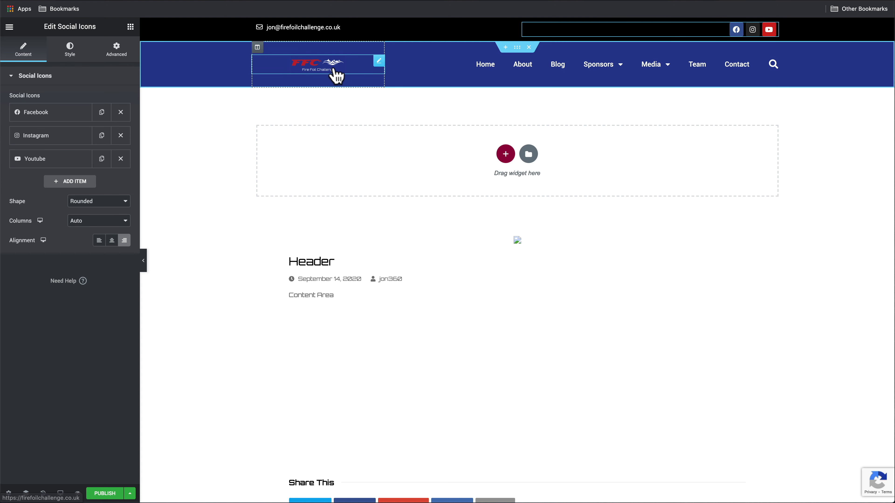
click(517, 47)
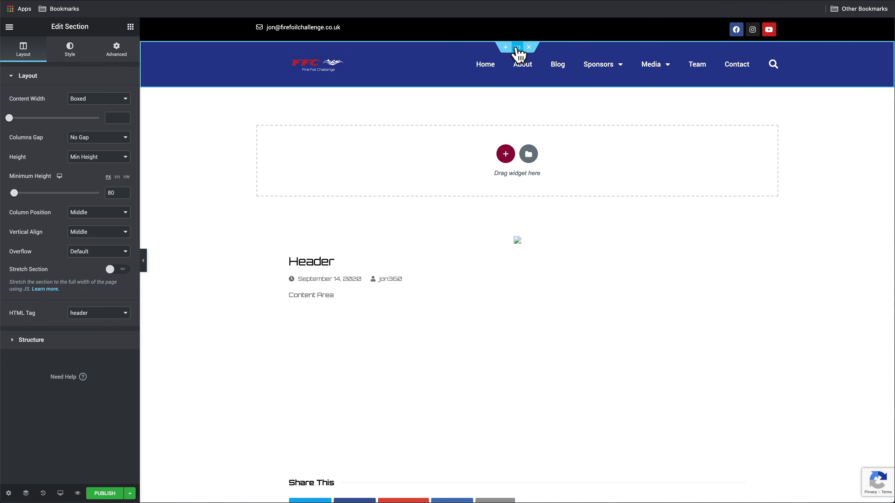
Set the nav bar section's Border Type to Solid
click(70, 50)
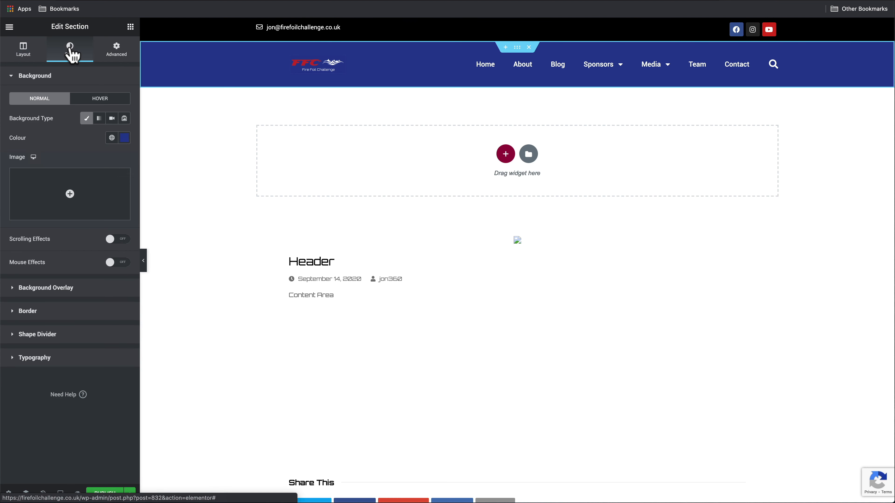
click(57, 311)
click(92, 166)
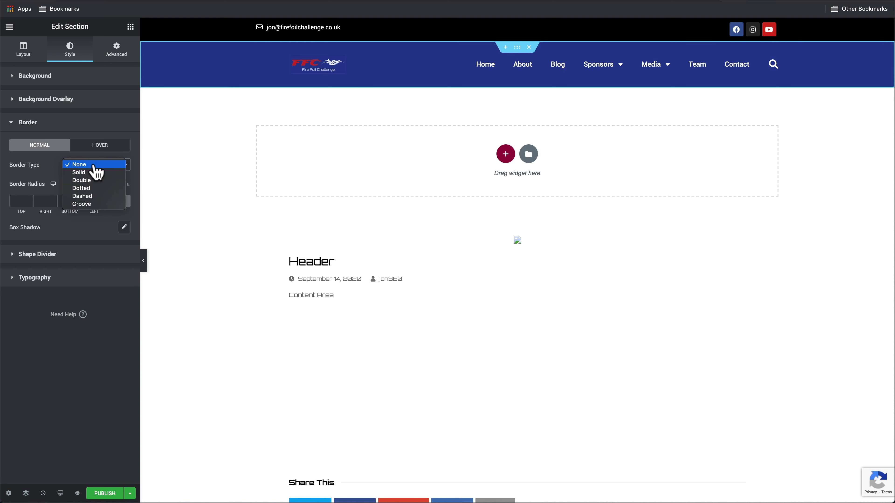
click(89, 174)
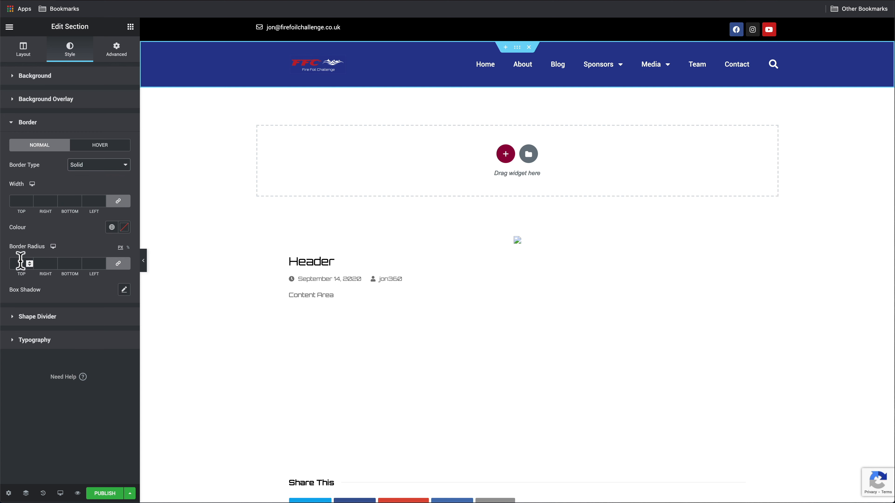
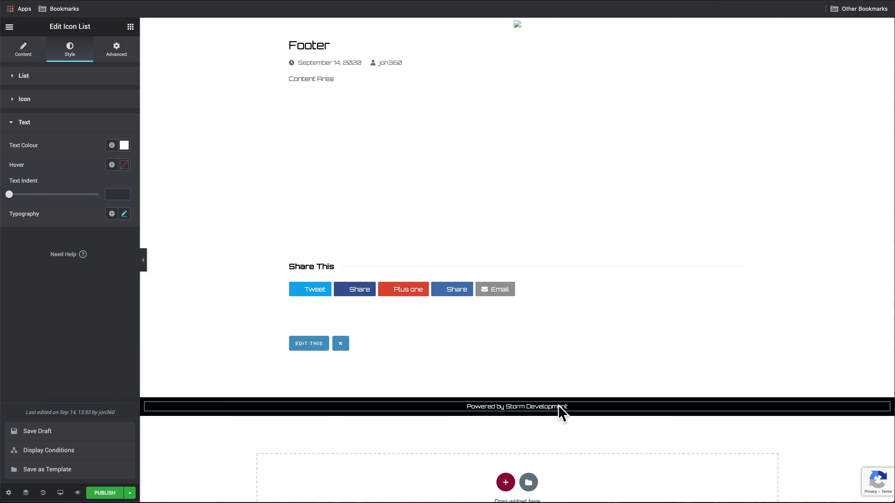
Give the footer's 'Powered by Storm Development' text a red #FF0000 hover colour
click(124, 165)
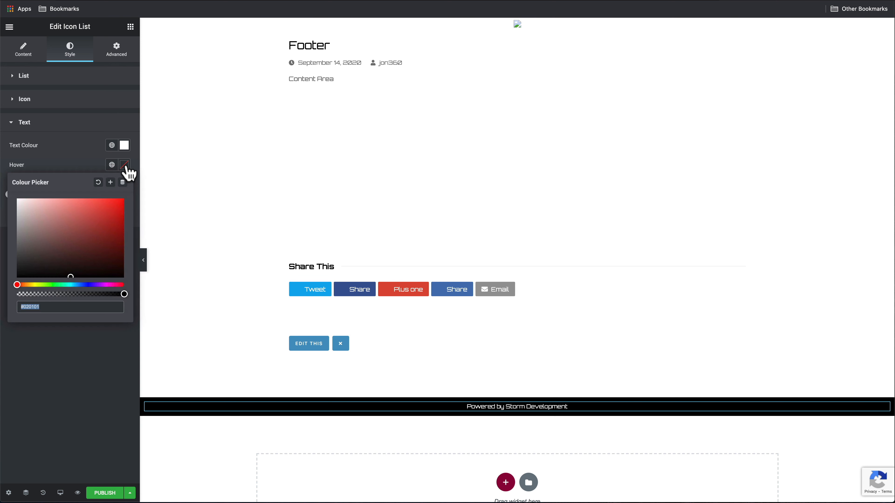
drag(106, 208, 126, 204)
click(130, 493)
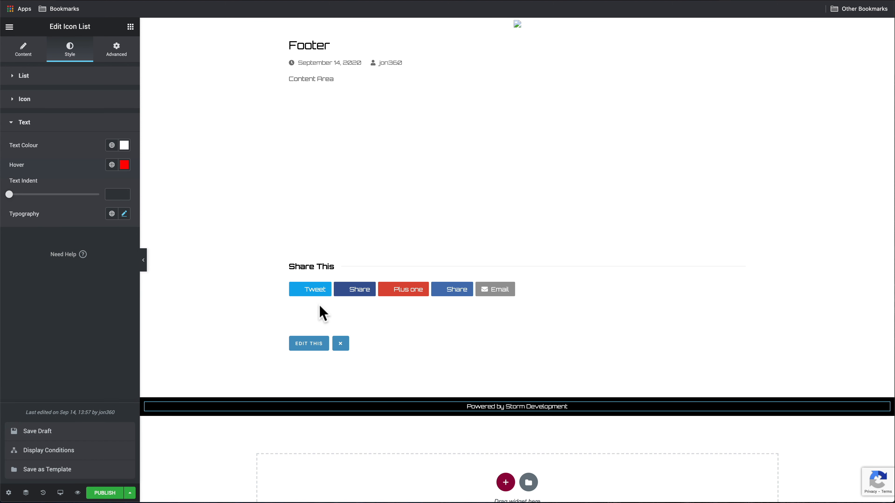
click(8, 28)
click(8, 28)
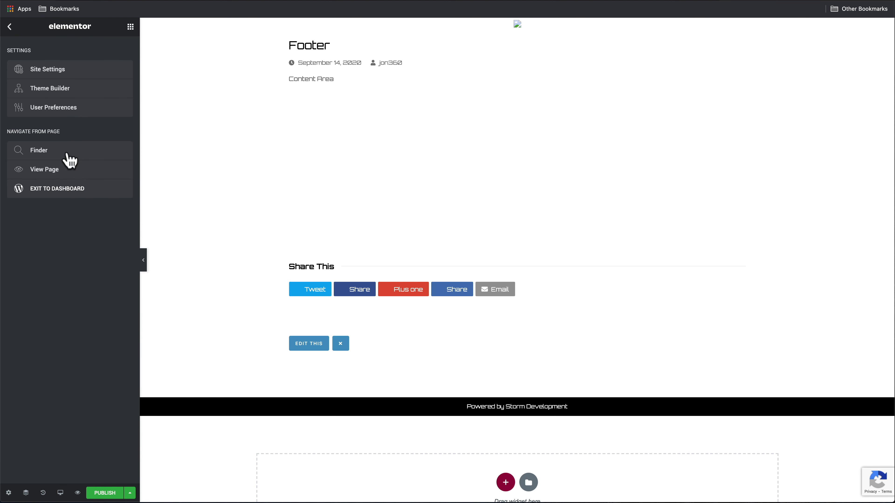
Exit to the dashboard and activate the Hello Elementor theme in place of Total Child
click(73, 190)
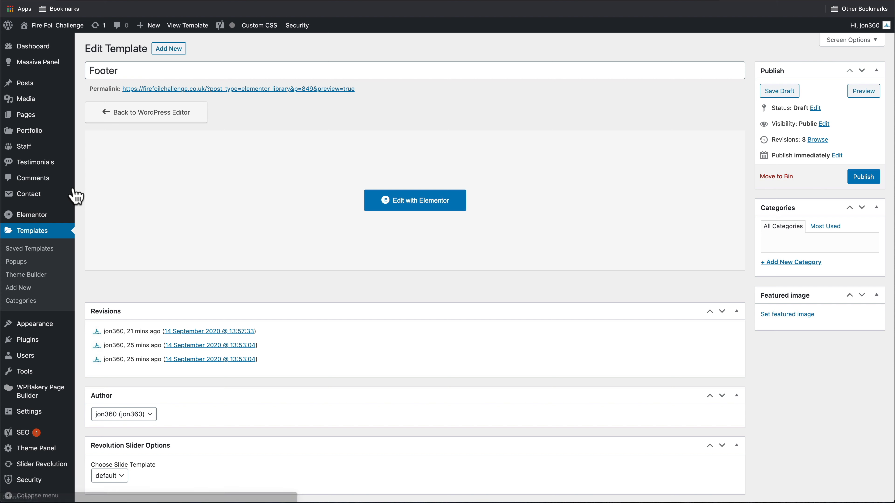
mouse_move(41, 329)
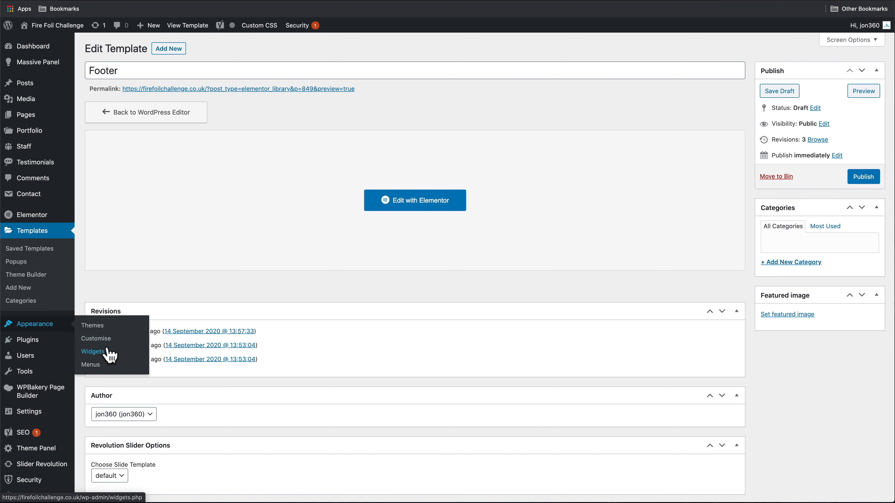
click(90, 326)
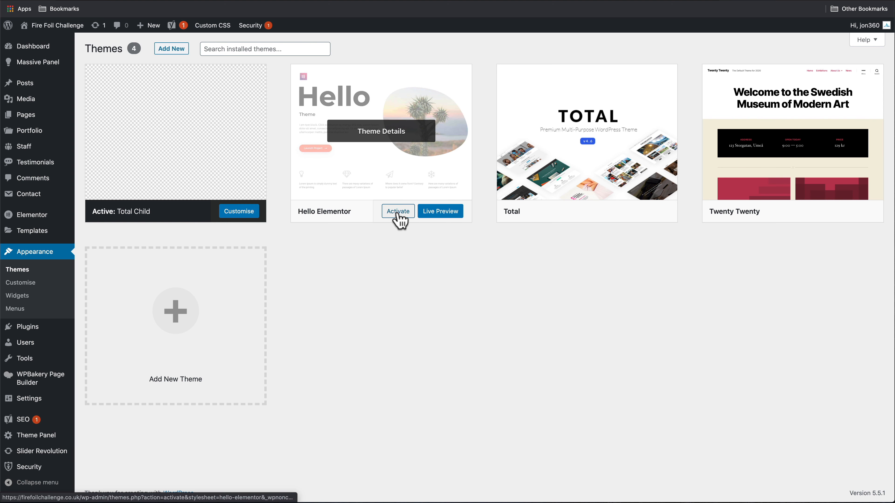
click(398, 212)
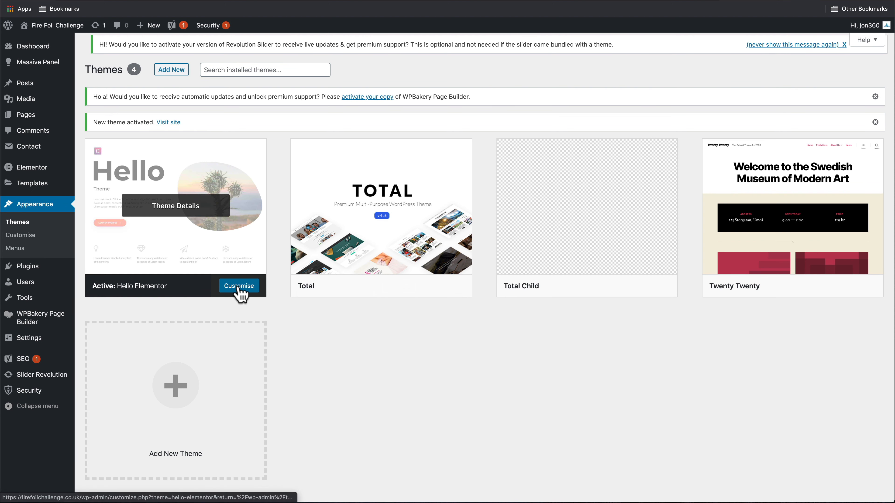
Upload FFC_Logo1c.svg in Site Identity and set it as the uncropped site logo
click(239, 287)
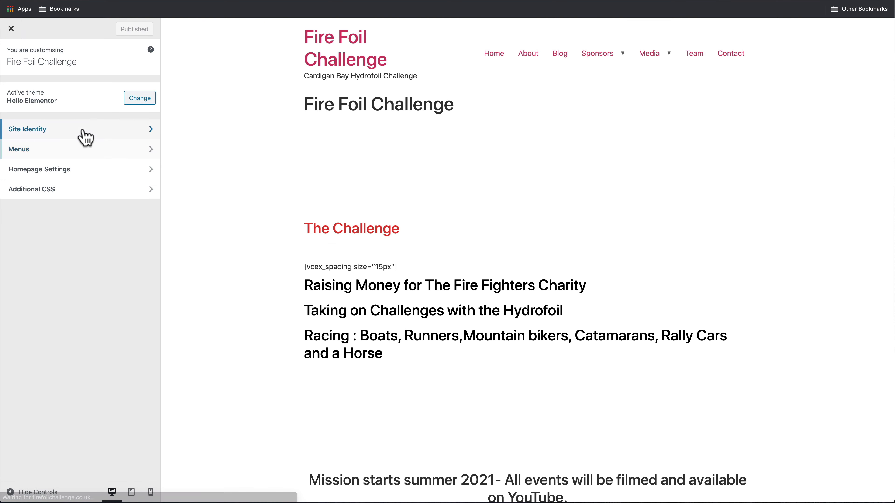
click(29, 134)
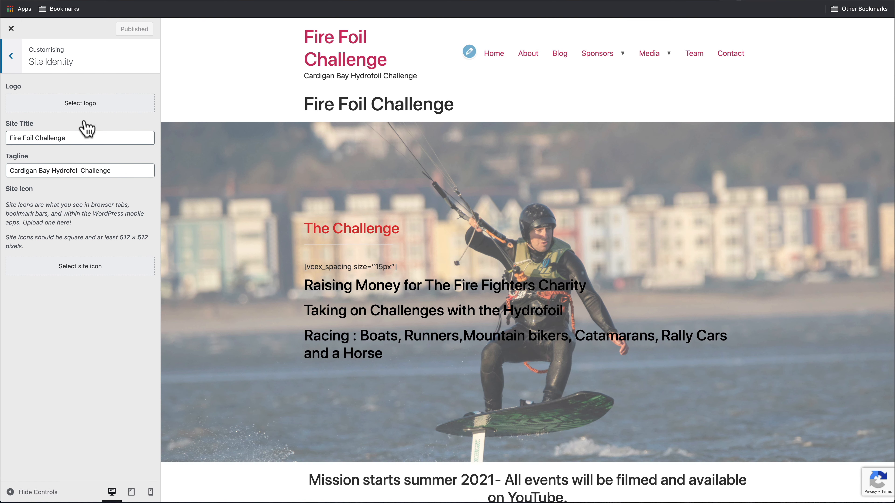
click(83, 109)
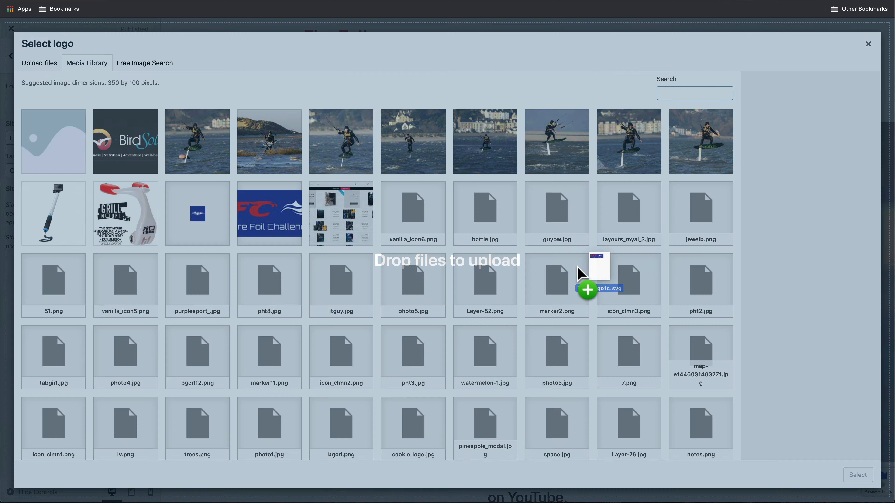
drag(589, 280, 568, 271)
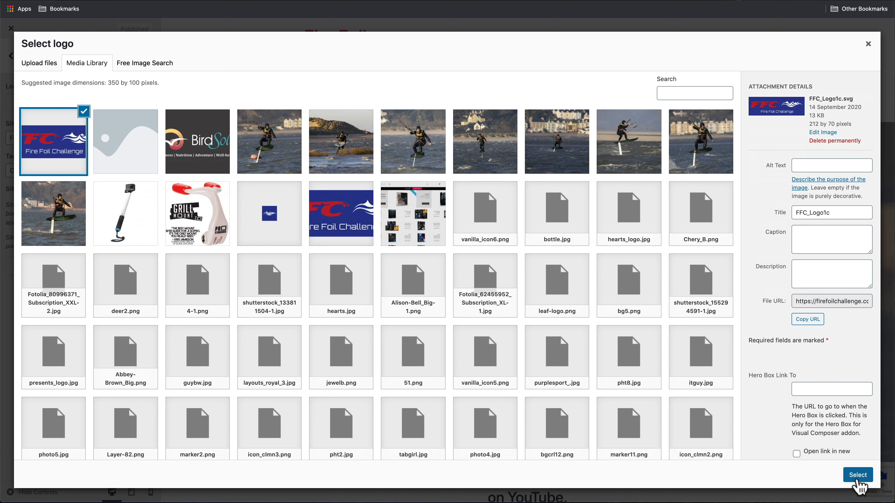
click(858, 476)
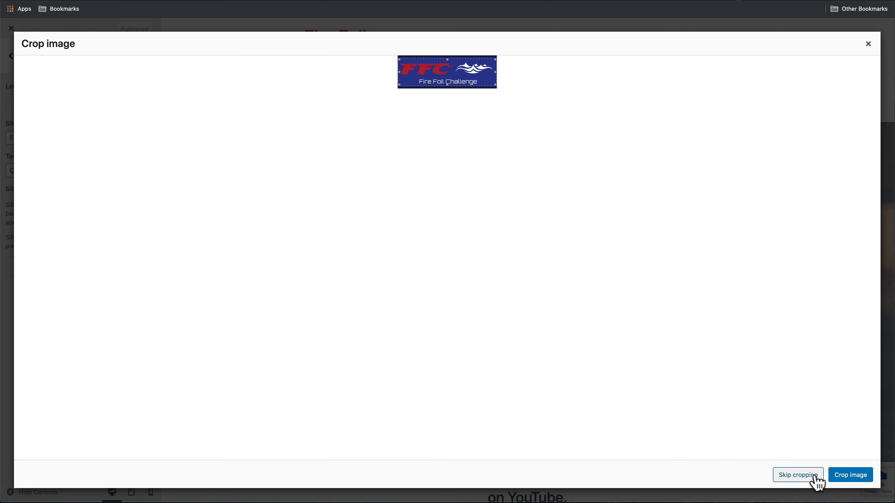
click(808, 479)
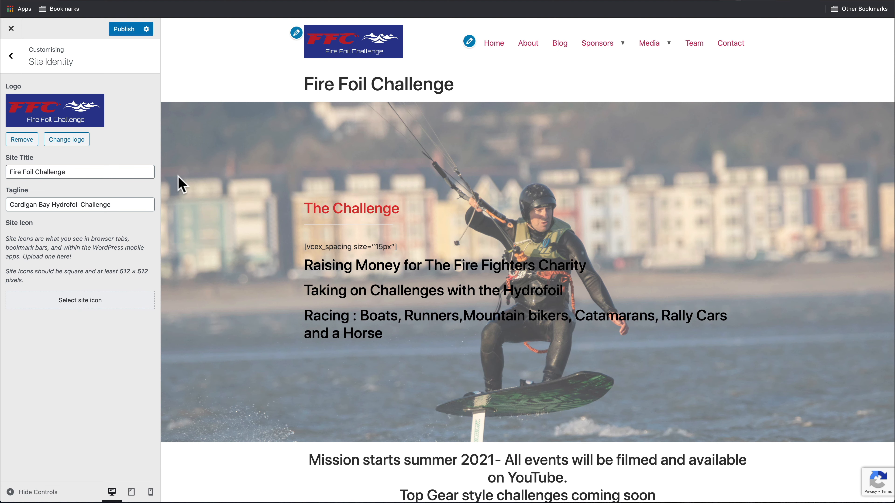
Set favicon32.jpg as the uncropped site icon and publish the Customizer changes
click(84, 304)
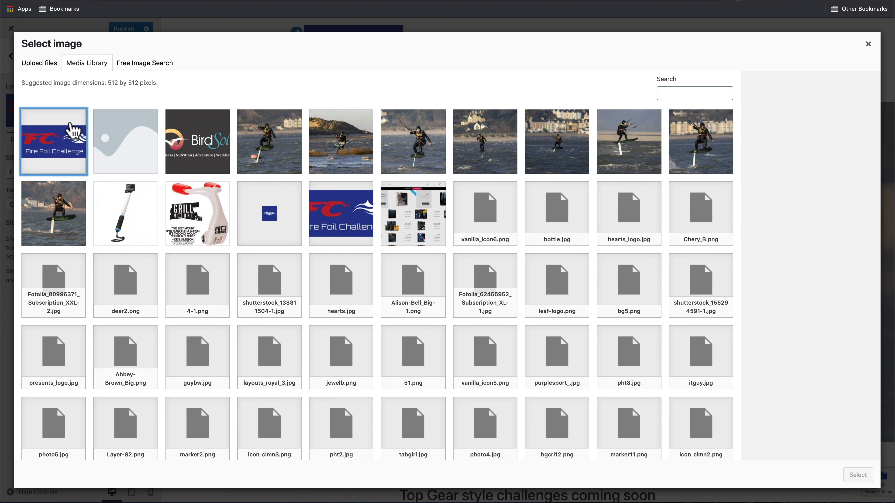
click(271, 216)
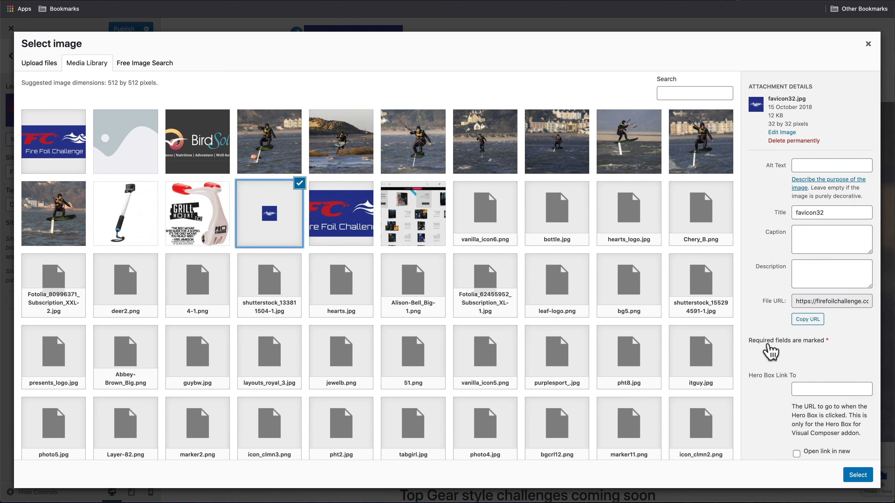
click(857, 476)
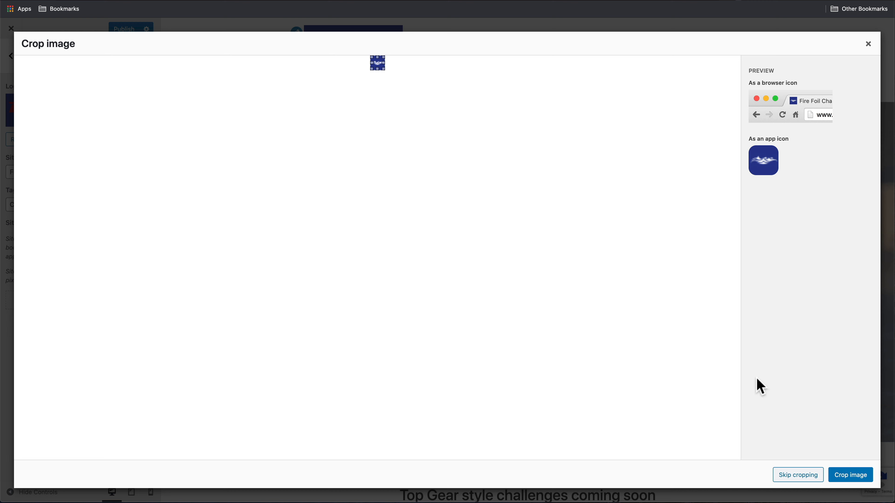
click(811, 476)
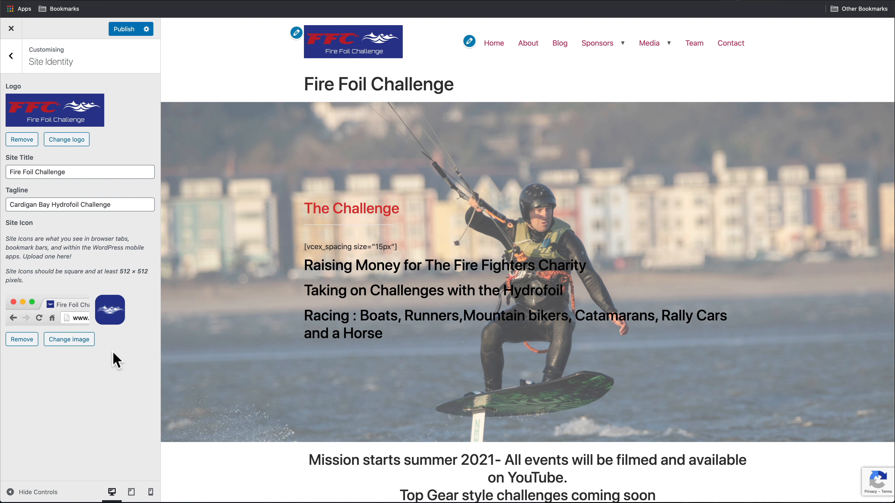
click(124, 31)
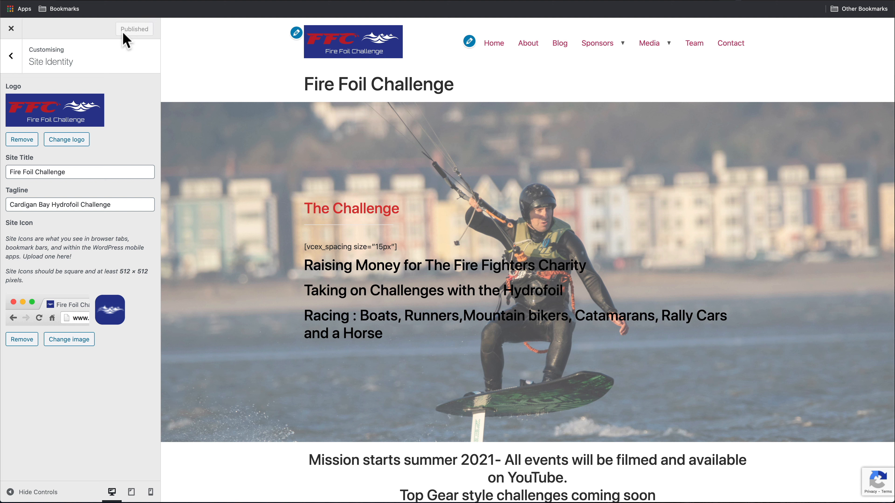
click(12, 30)
Publish the Header template from Theme Builder with an Include / Entire Site condition
mouse_move(67, 183)
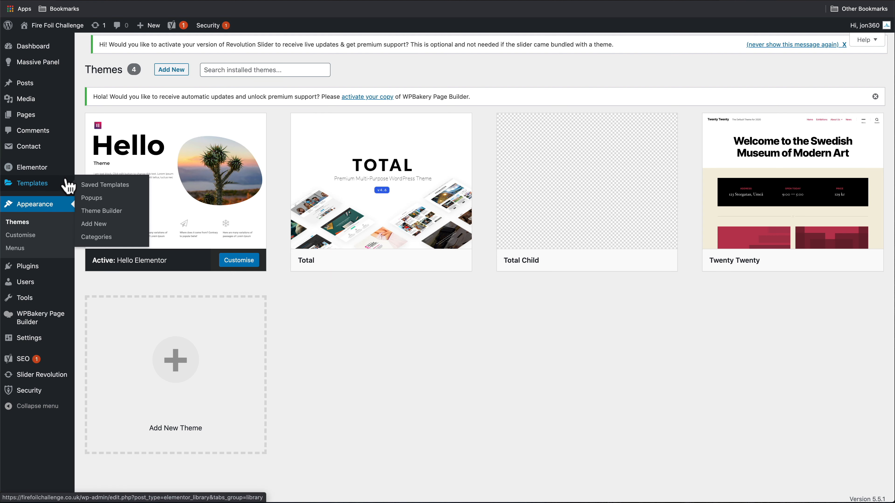
click(107, 212)
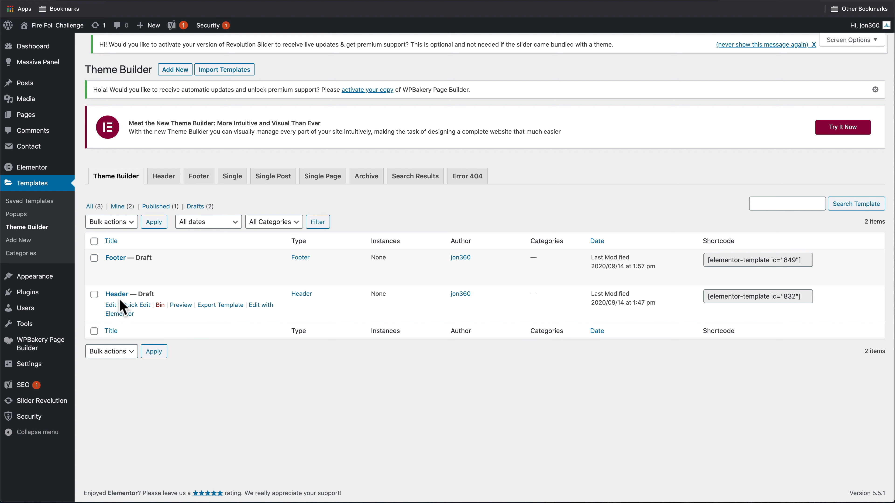
click(260, 307)
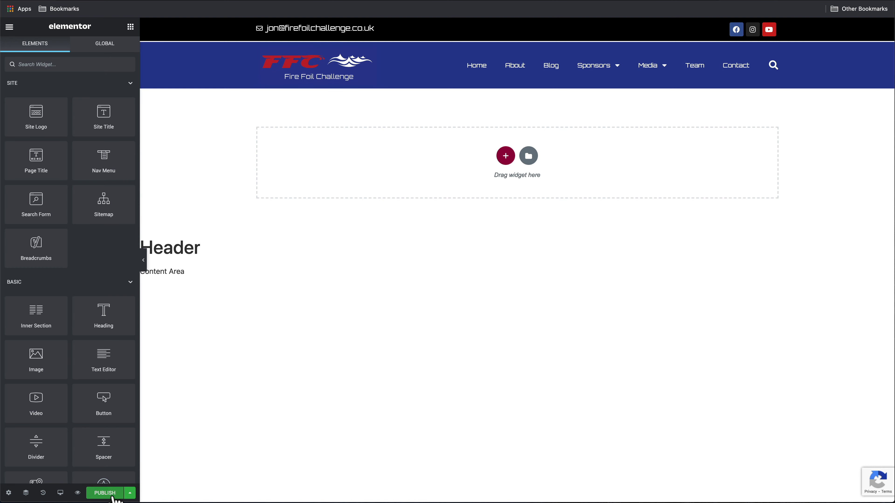
click(105, 494)
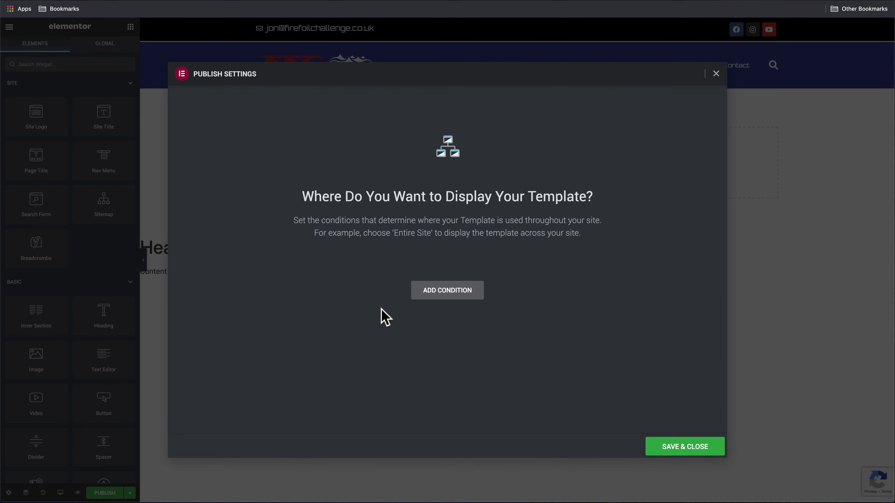
click(437, 292)
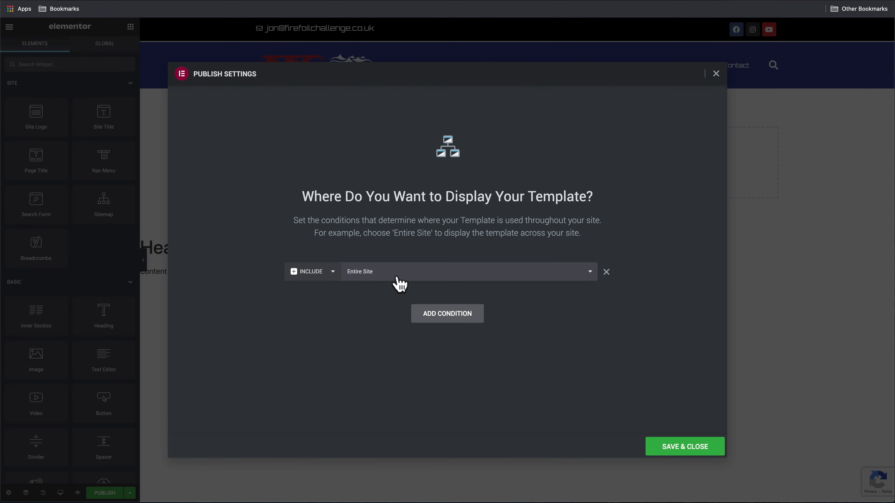
click(680, 453)
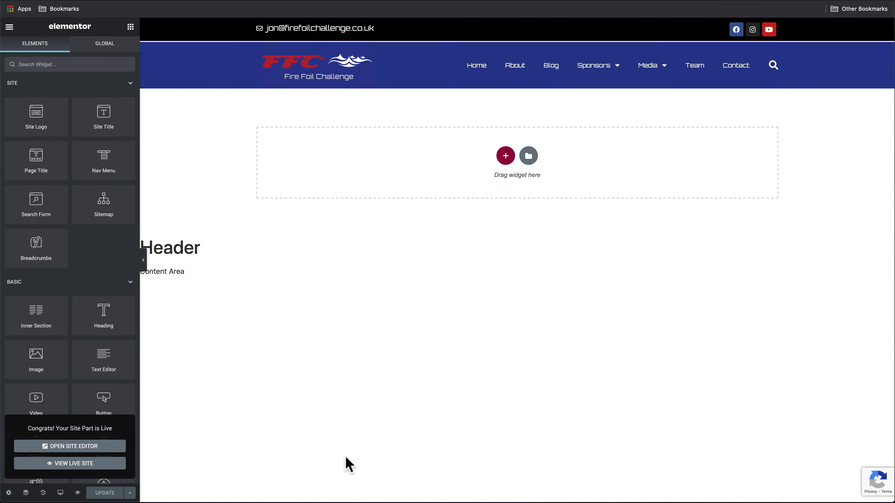
Return to the Theme Builder list and open the Footer template in Elementor
click(9, 26)
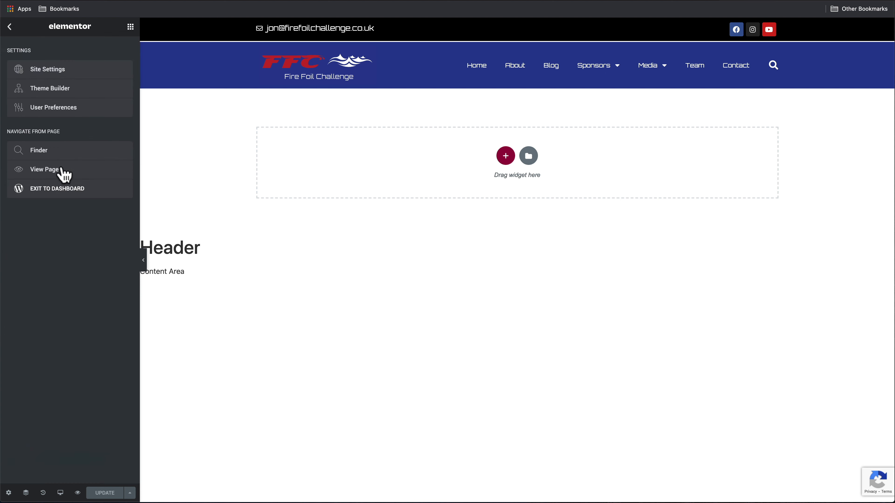
click(70, 190)
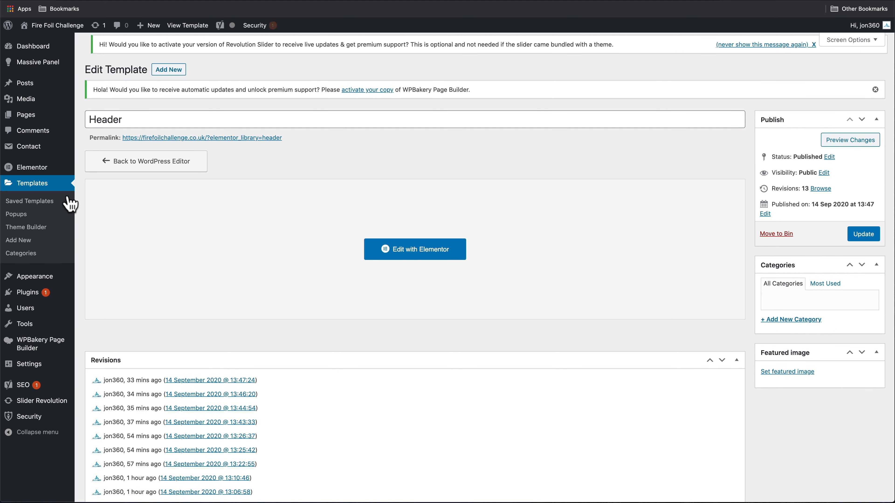
click(40, 229)
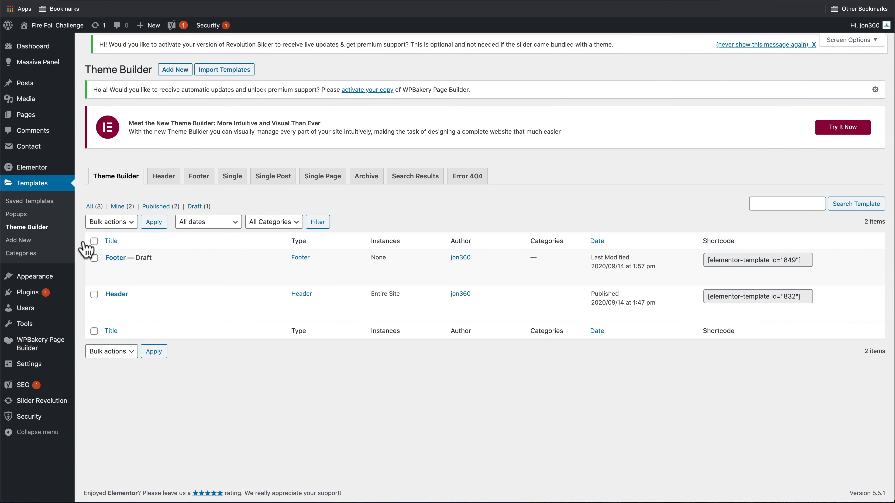
mouse_move(154, 279)
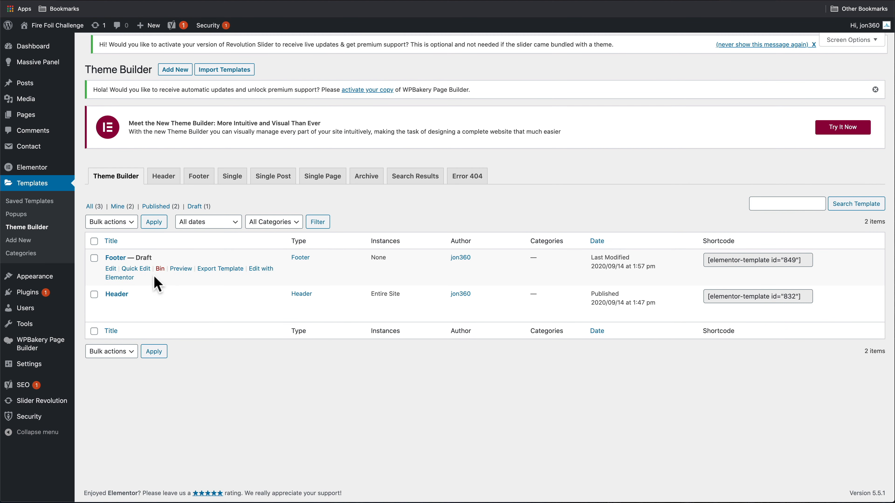
click(257, 270)
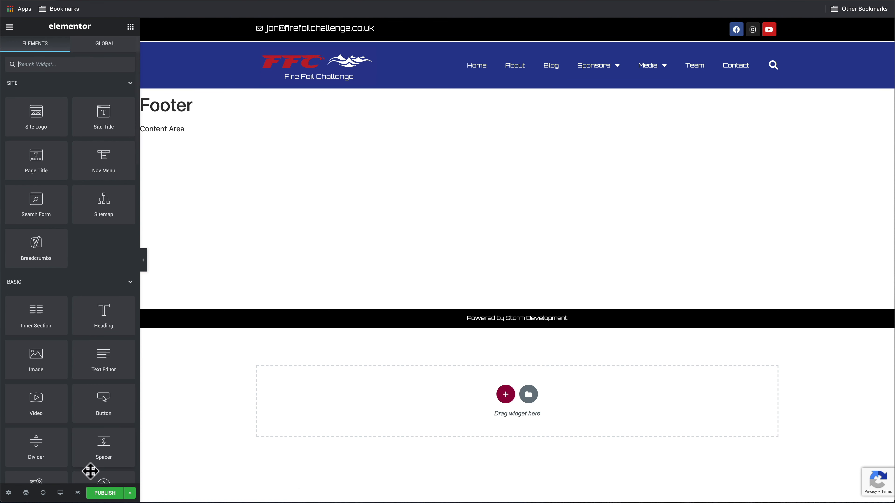
Publish the Footer template with an Include / Entire Site display condition
click(113, 494)
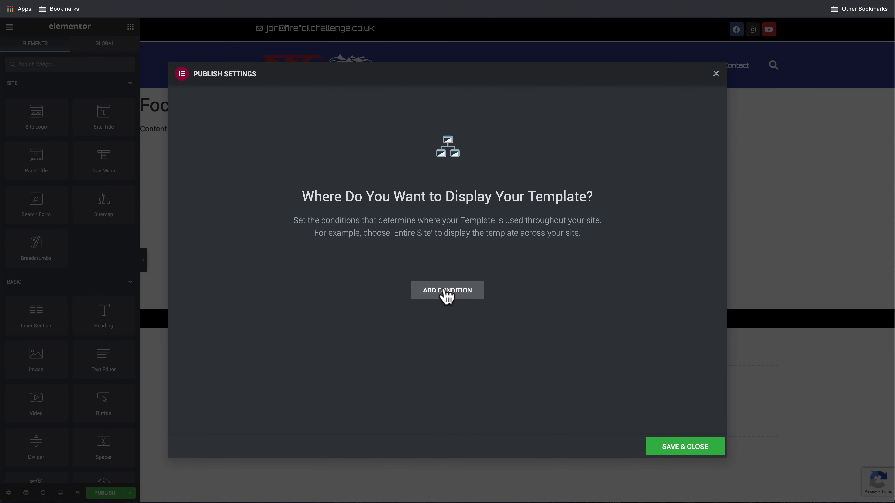
click(450, 298)
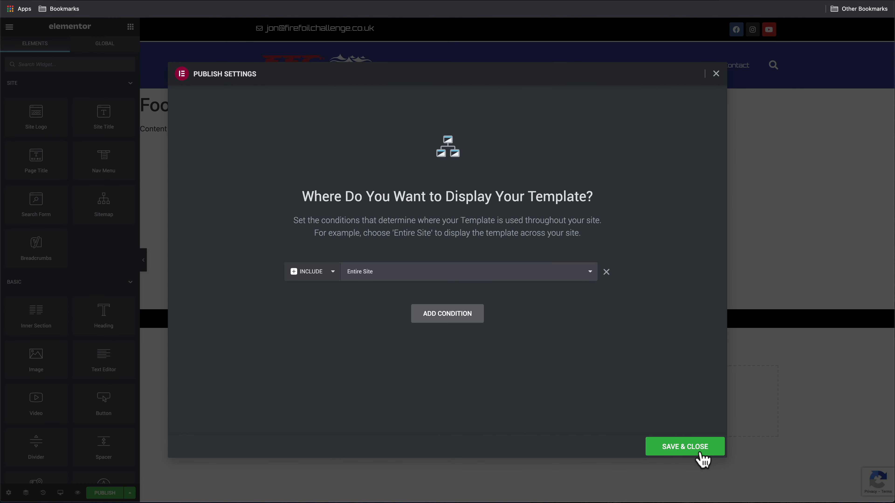
click(690, 453)
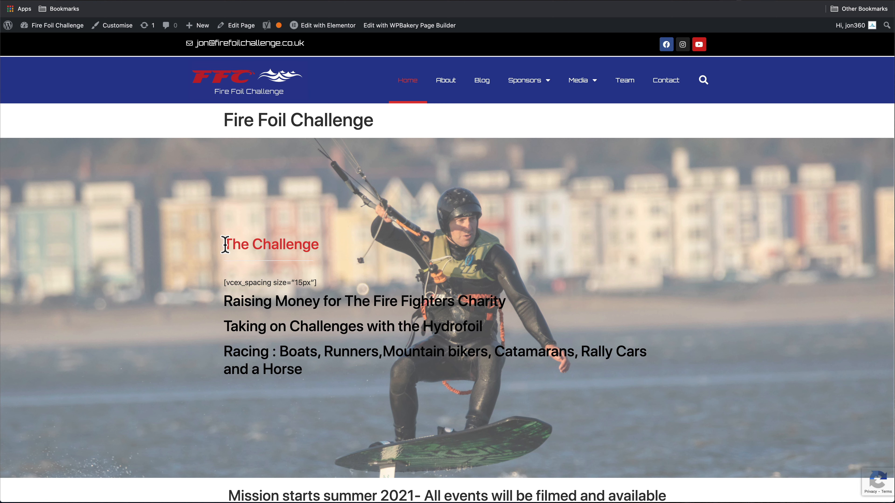
Paste the home page text into a TextEdit note and delete the [vcex_spacing size="15px"] line
drag(225, 244, 439, 502)
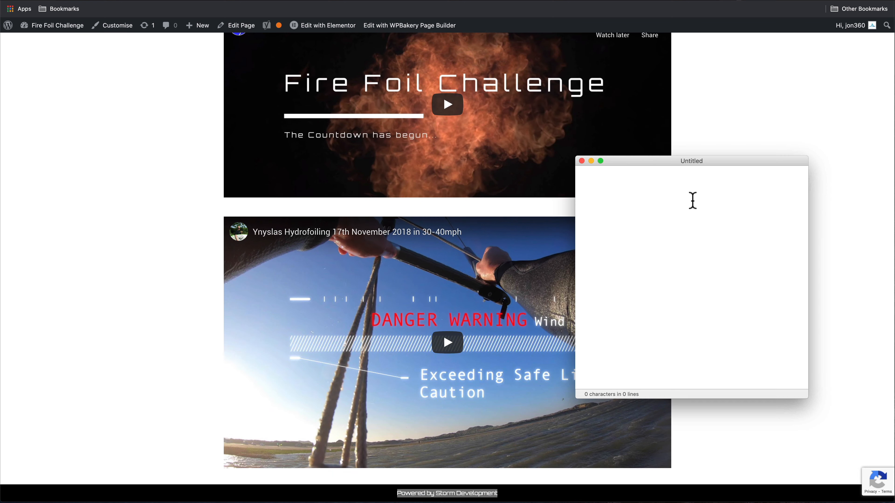
text(The Challenge [vcex_spacing size="15px"] Raising Money for The Fire Fighters Charity Taking on Challenges with the Hydrofoil Racing : Boats, Runners,Mountain bikers, Catamarans, Rally Cars and a Horse Mission starts summer 2021- All events will be filmed and available on YouTube. Top Gear style challenges coming soon MISSION STATUS – September  Due to work commitments and Covid the challenge has been postponed until Summer 2021 to allow more time to get the equipment needed and train the team.  Now looking for Equipment sponsors.   [vcex_button url="https://www.gofundme.com/fire-foil-challenge" color="green" font_size="25″]Donate to Fire Fighters Charity[/vcex_button] [vcex_button url="https://www.gofundme.com/kitesurfer-v-rally-car-charity-race" color="green" font_size="25″]Donate money for equipment[/vcex_button]    Powered by Storm Development)
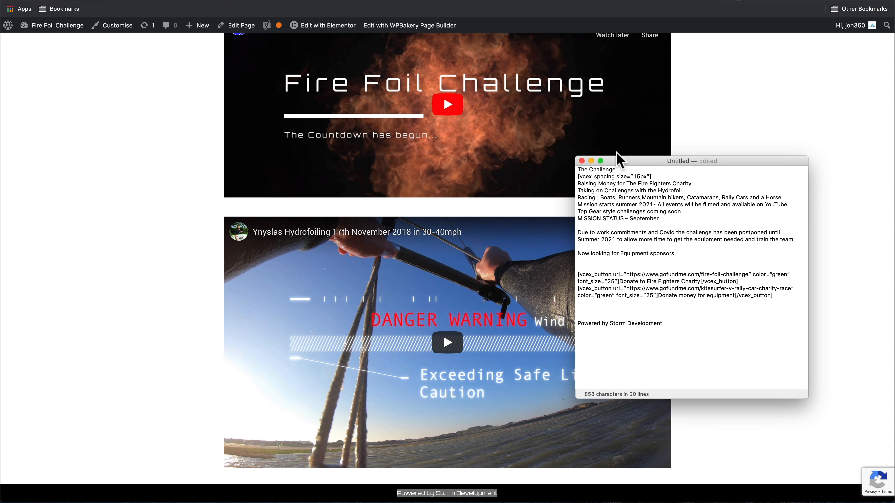
drag(657, 177, 578, 177)
key(BackSpace)
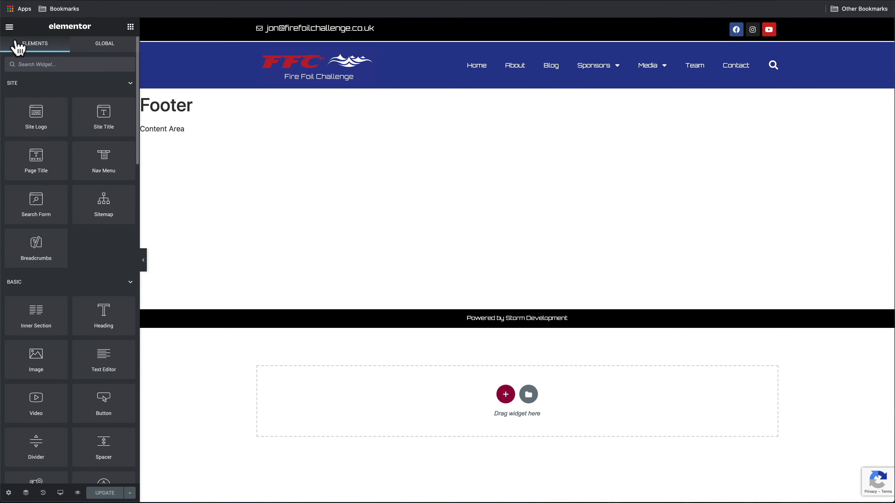
click(9, 26)
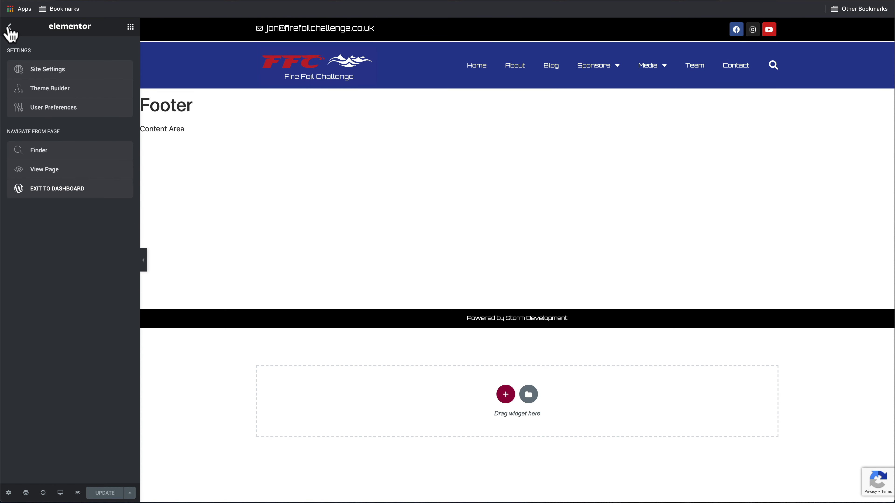
Open the Fire Foil Challenge page in Elementor, showing its raw WPBakery shortcodes
click(77, 198)
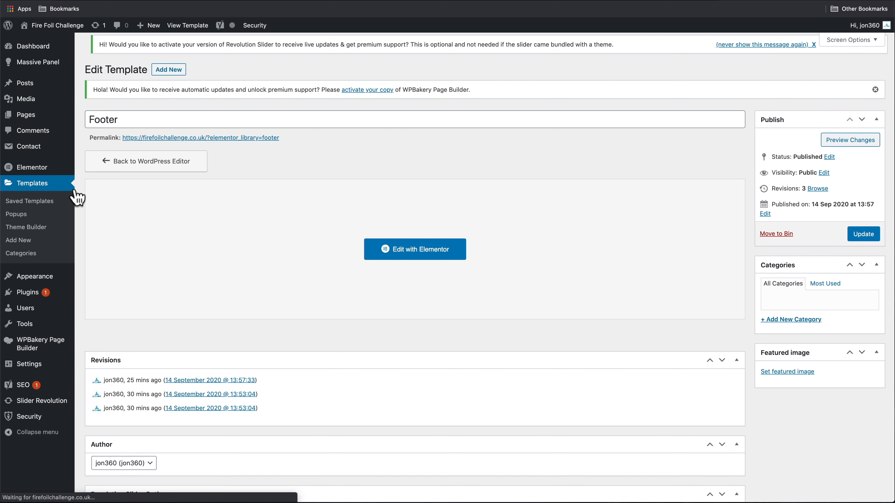
mouse_move(52, 122)
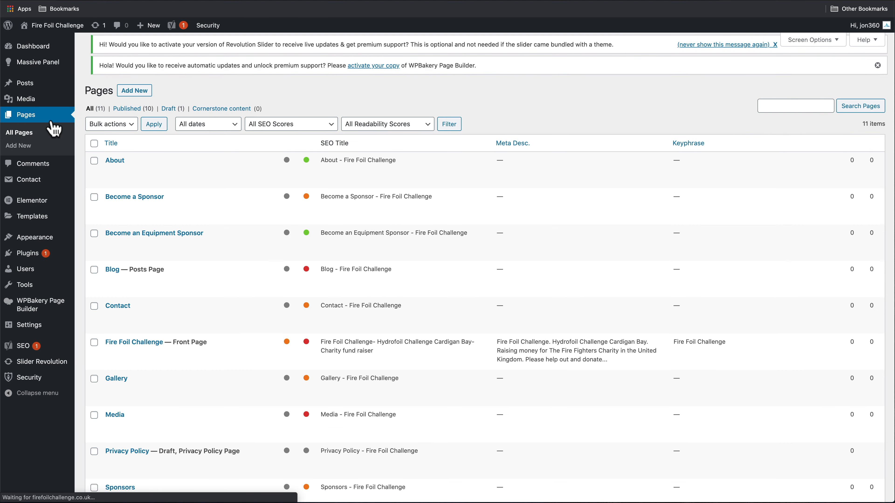
mouse_move(188, 362)
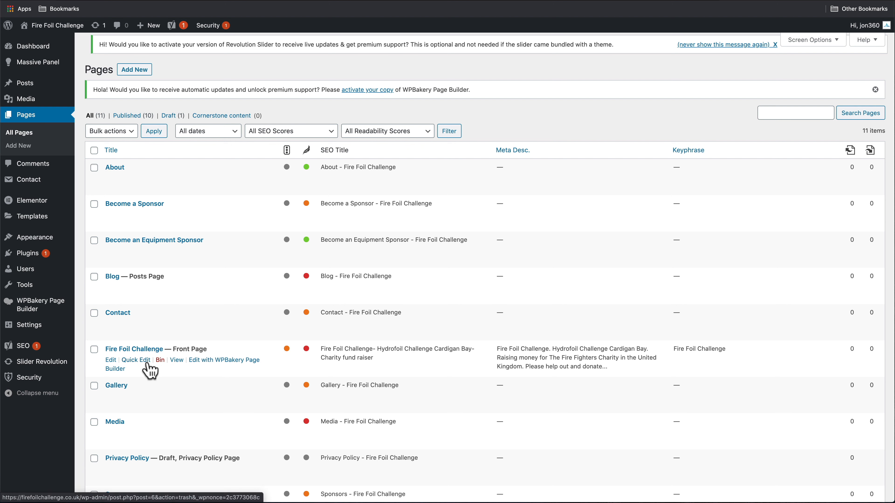
click(110, 361)
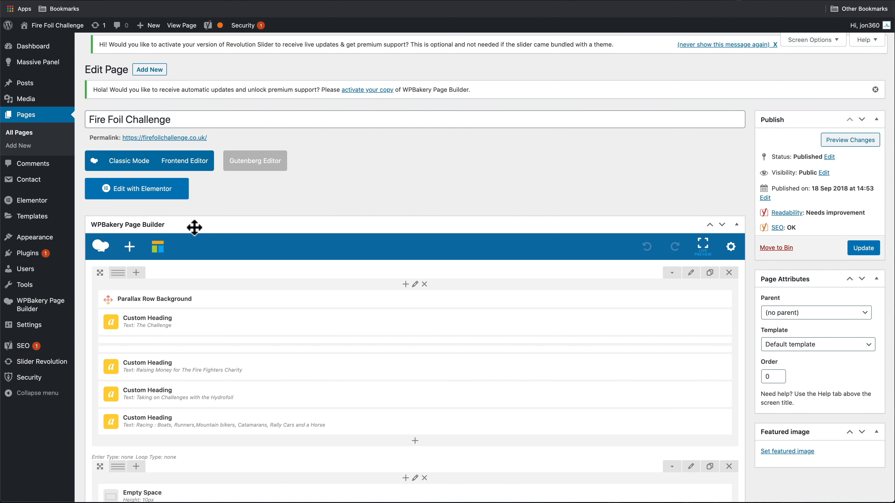
click(158, 198)
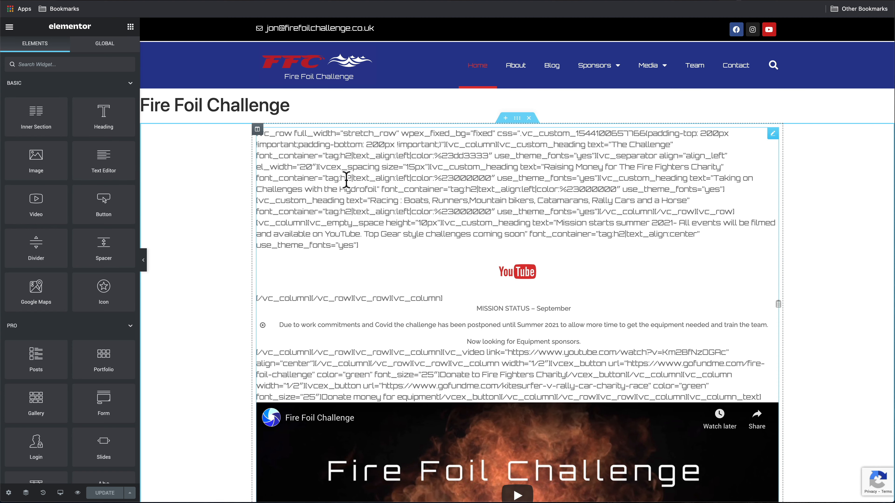
scroll(463, 366, down, 8)
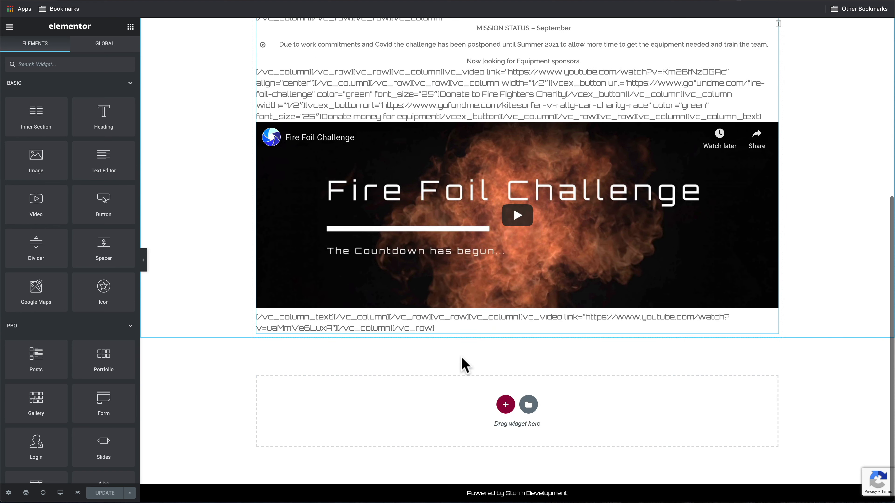
scroll(465, 363, up, 8)
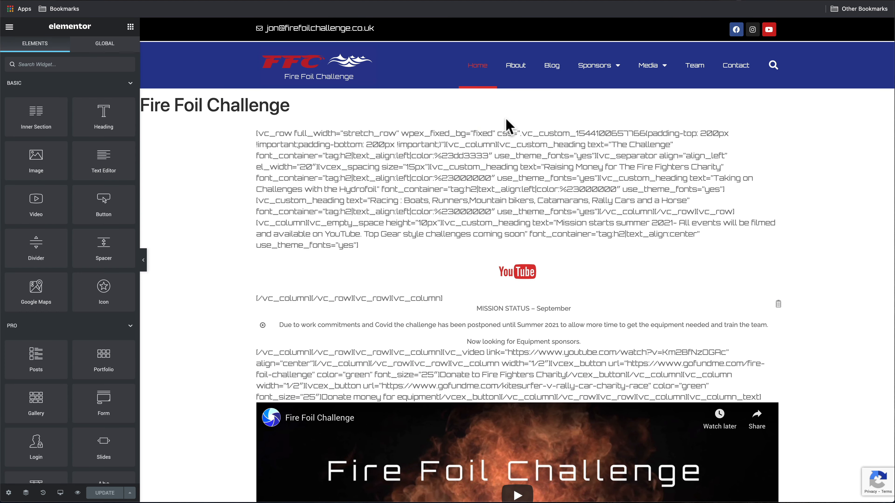
Add a full-width single-column section above the old home page content
click(508, 124)
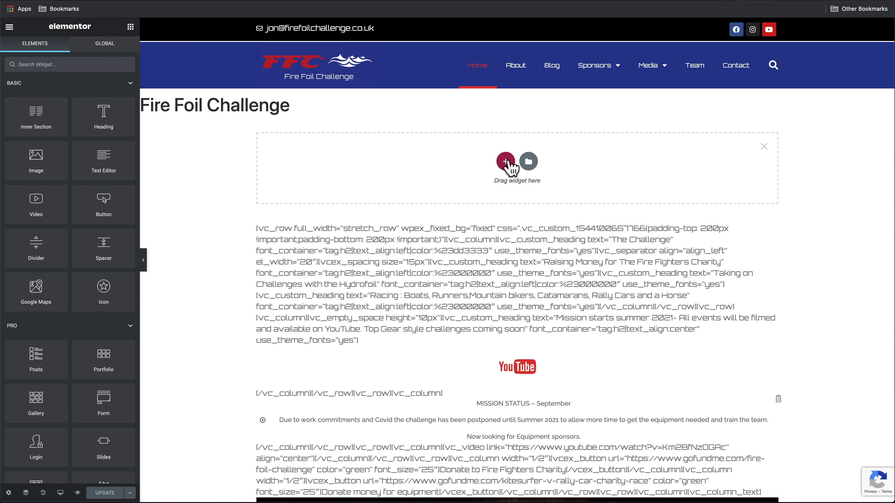
click(505, 162)
click(392, 192)
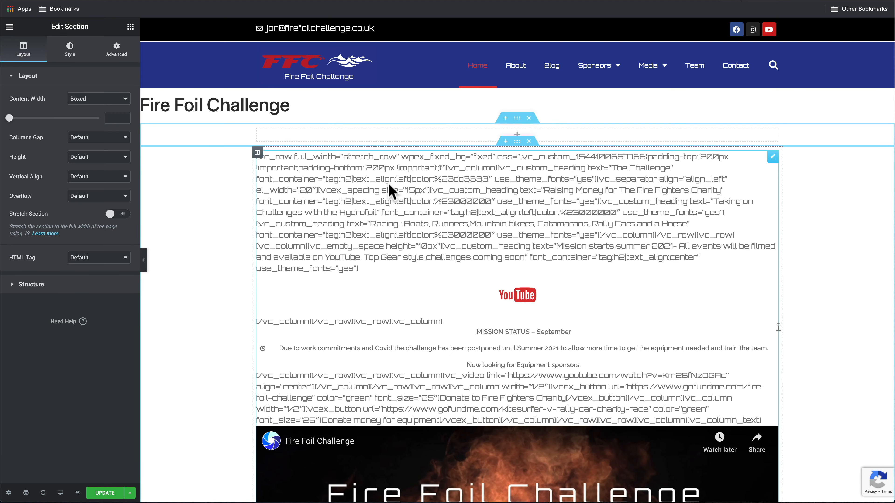
click(81, 101)
click(77, 108)
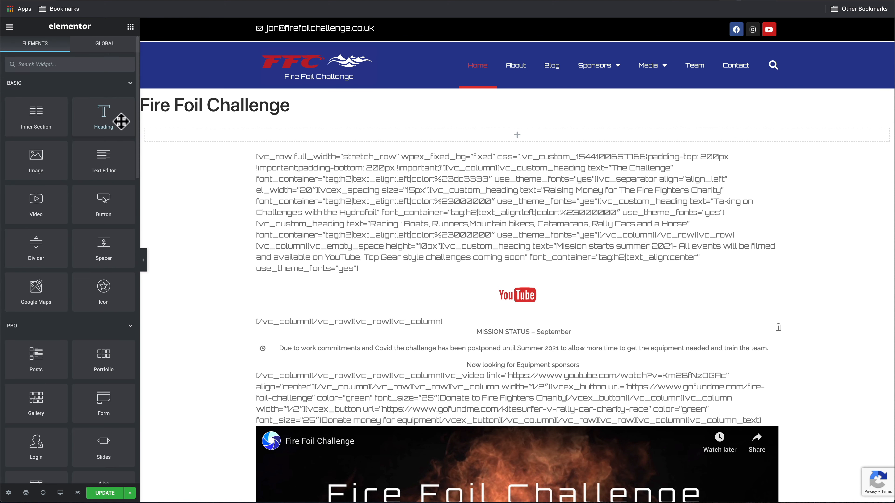
Place a Heading reading 'The Challenge' in the new section
drag(119, 120, 247, 135)
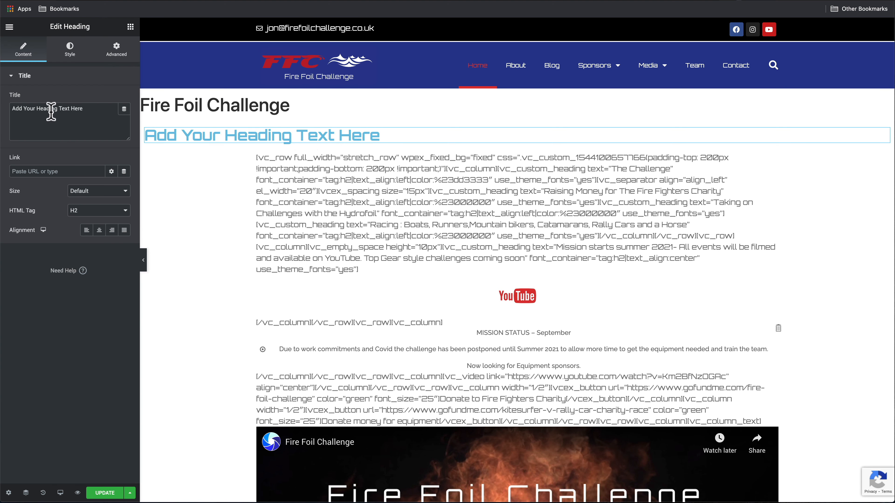
triple_click(87, 109)
text(The Challenge)
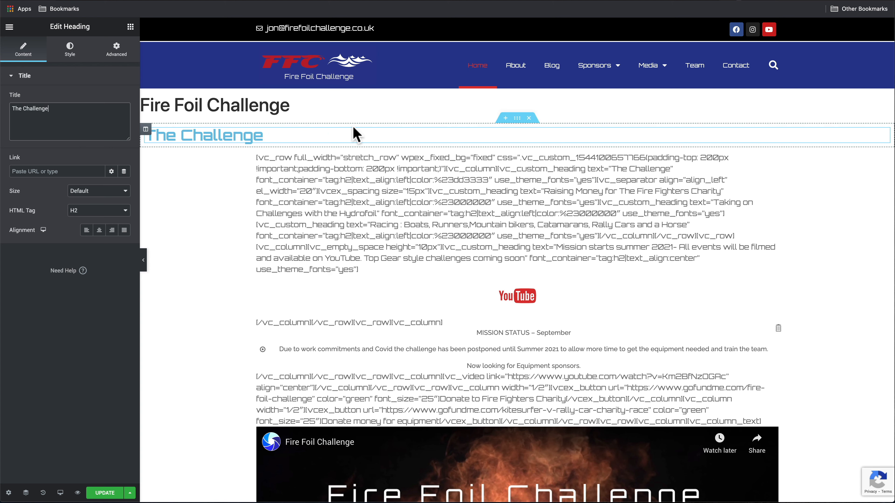
click(9, 26)
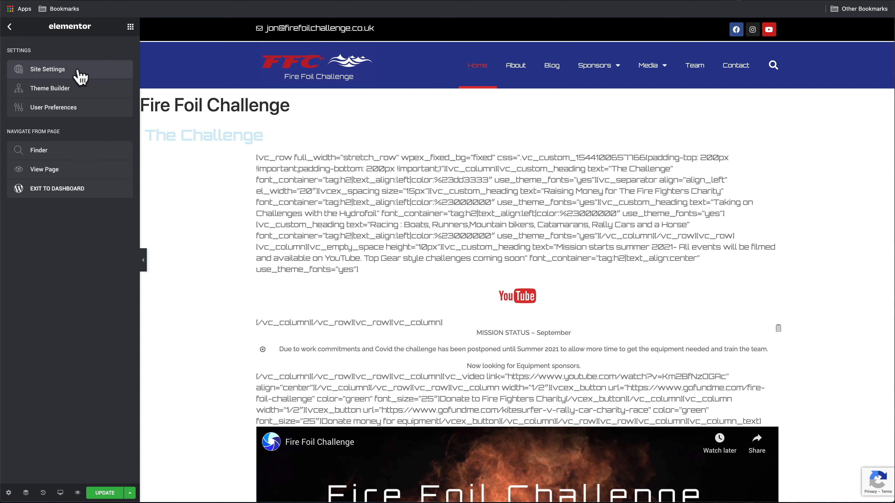
click(9, 26)
Add a Text Editor below the heading holding the three pasted challenge lines
drag(98, 156, 236, 140)
click(109, 106)
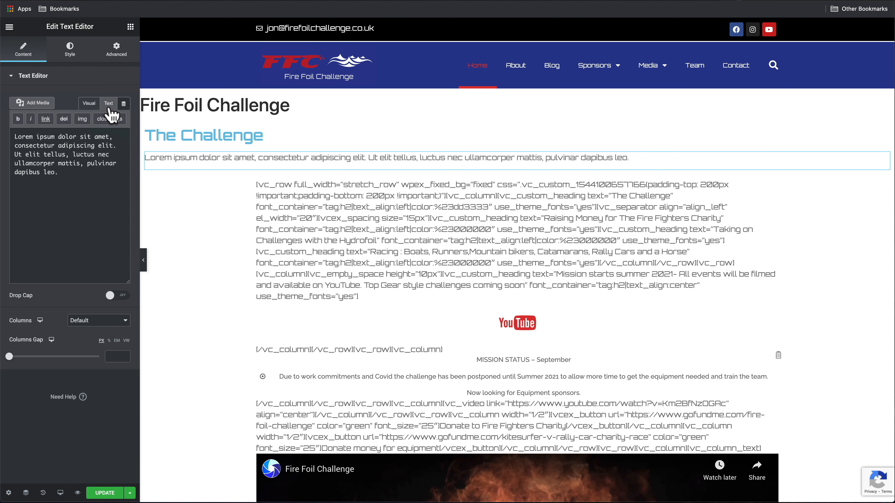
drag(63, 173, 3, 133)
text(Raising Money for The Fire Fighters Charity Taking on Challenges with the Hydrofoil Racing : Boats, Runners,Mountain bikers, Catamarans, Rally Cars and a Horse)
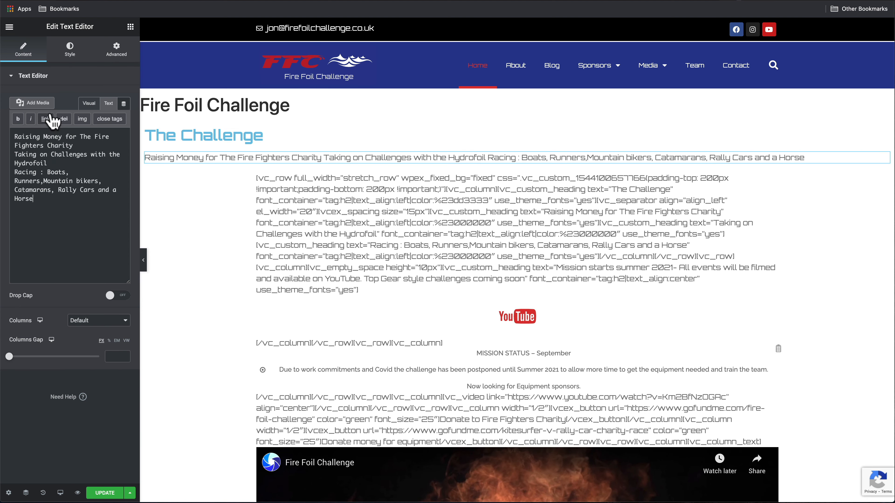
click(89, 103)
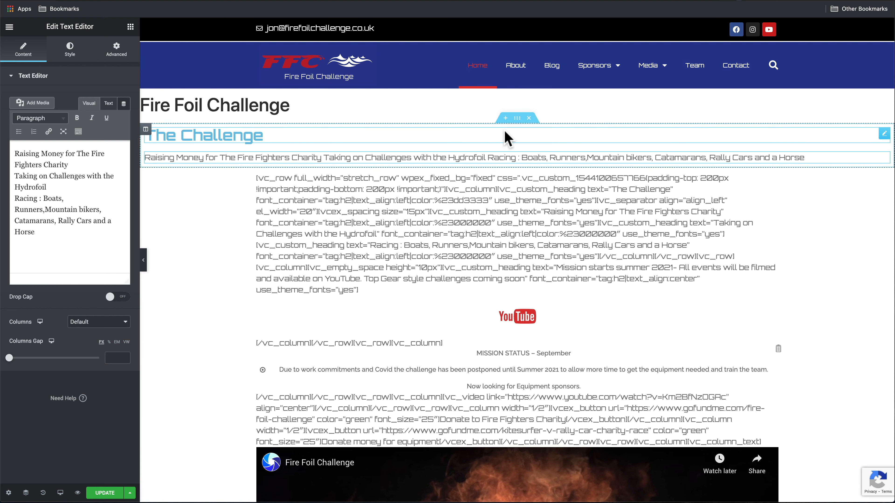
click(517, 120)
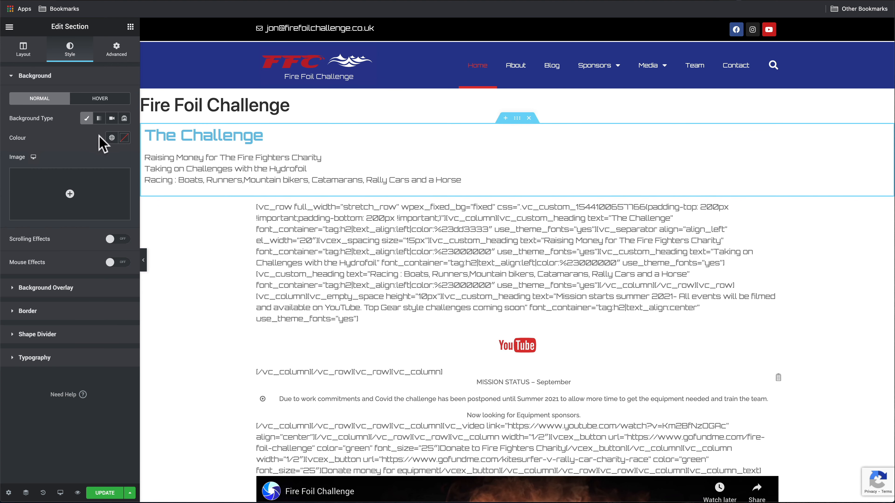
Set the kitesurfer photo 0Y3A6056.jpg as the section's background image
click(69, 195)
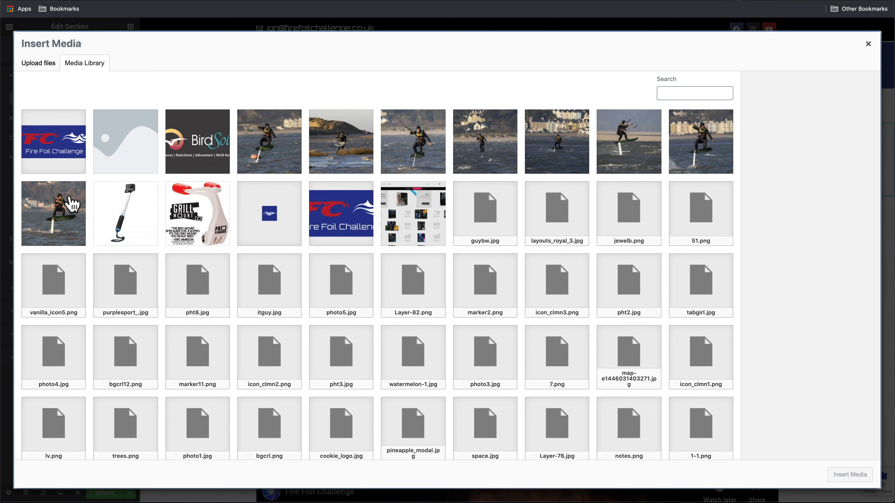
click(700, 152)
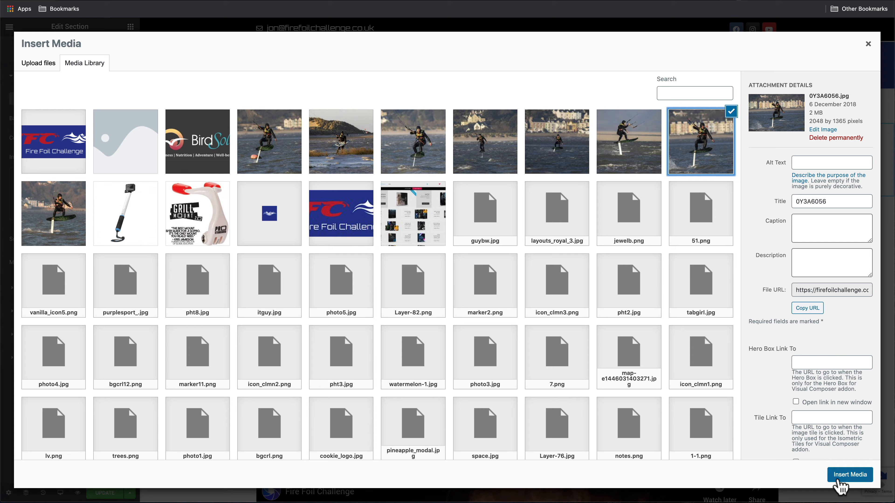
click(840, 475)
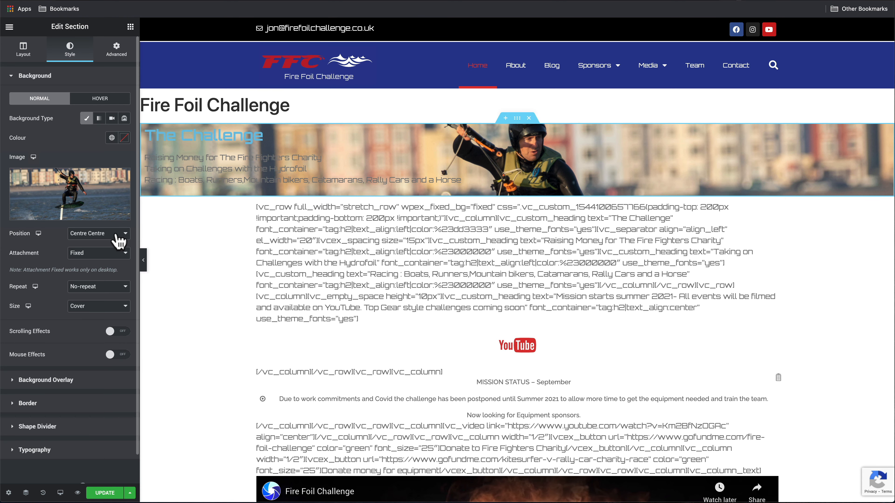
scroll(344, 198, down, 3)
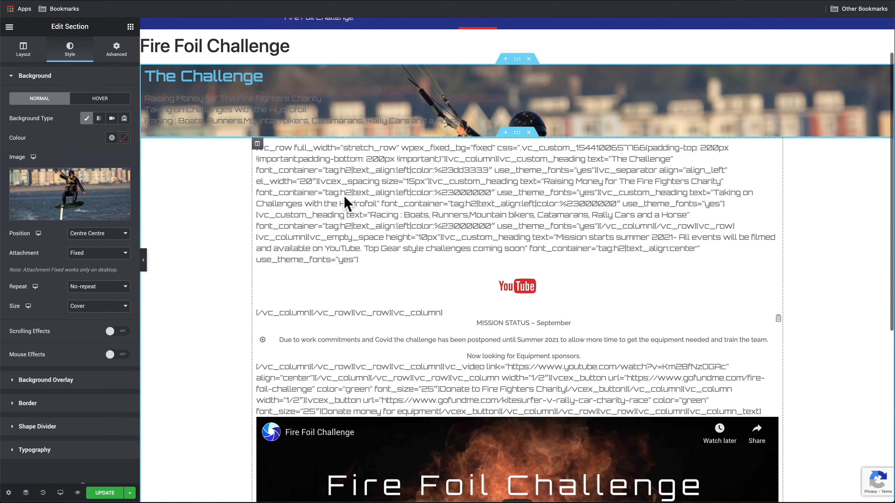
scroll(344, 196, up, 5)
scroll(341, 196, down, 5)
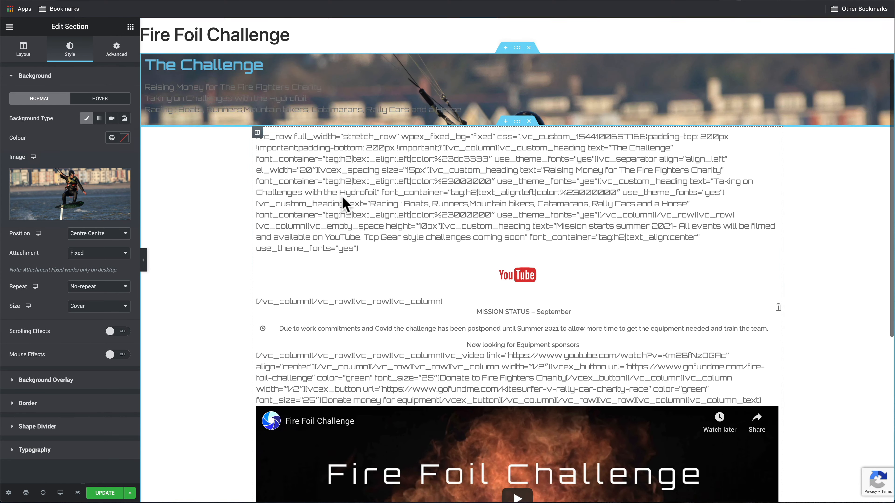
scroll(342, 196, up, 3)
scroll(342, 196, down, 5)
scroll(342, 196, up, 6)
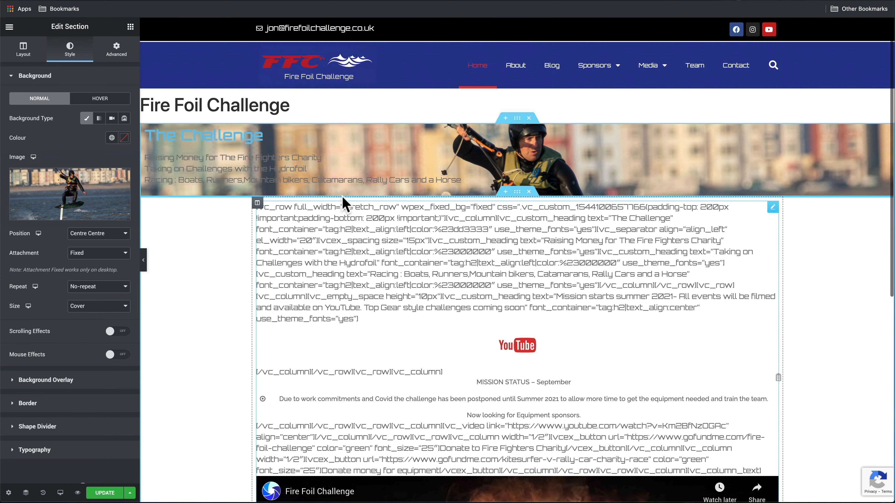
Unlink the section padding and set top and bottom padding to 150 px
click(120, 59)
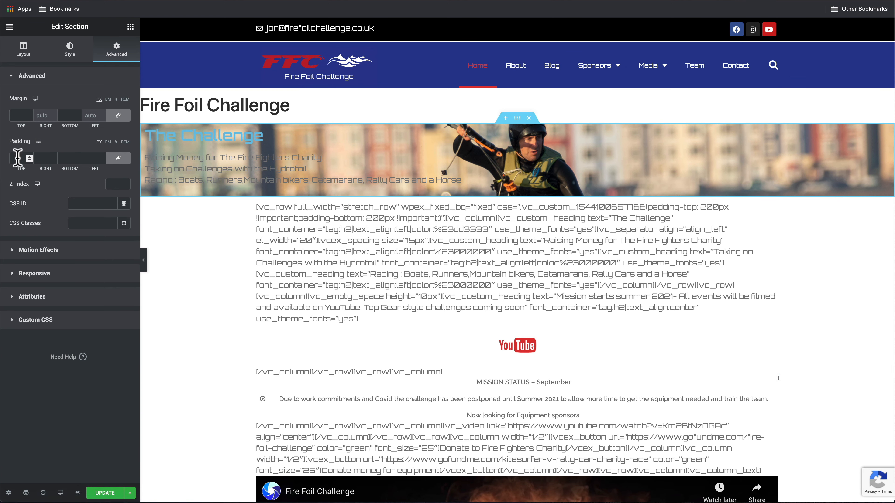
click(118, 158)
text(150)
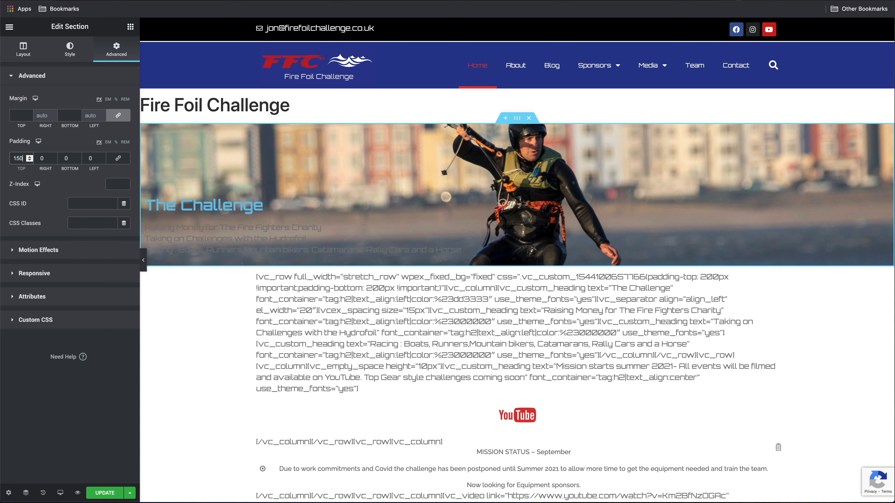
click(69, 159)
text(150)
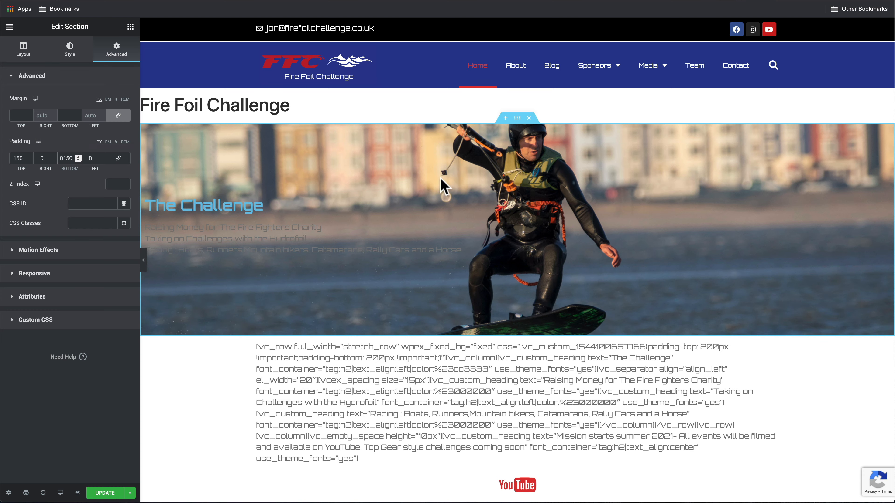
scroll(479, 272, down, 5)
scroll(480, 273, up, 5)
scroll(480, 272, down, 1)
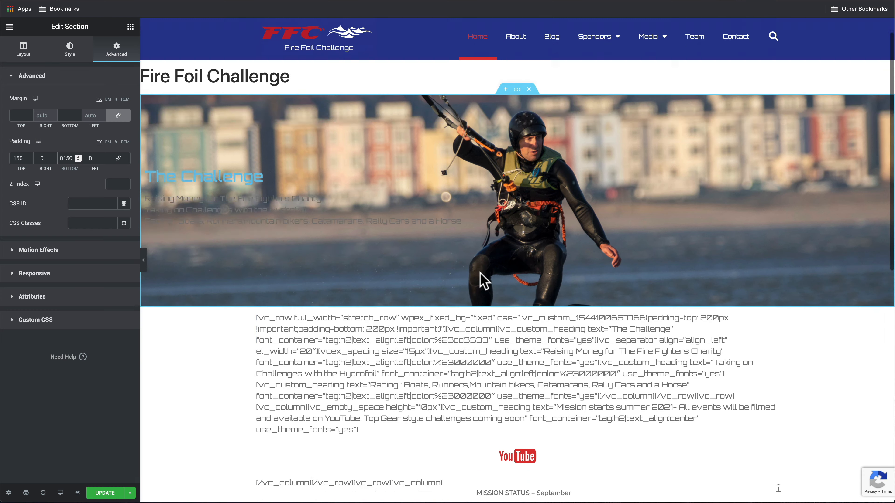
scroll(484, 281, down, 15)
scroll(482, 281, up, 17)
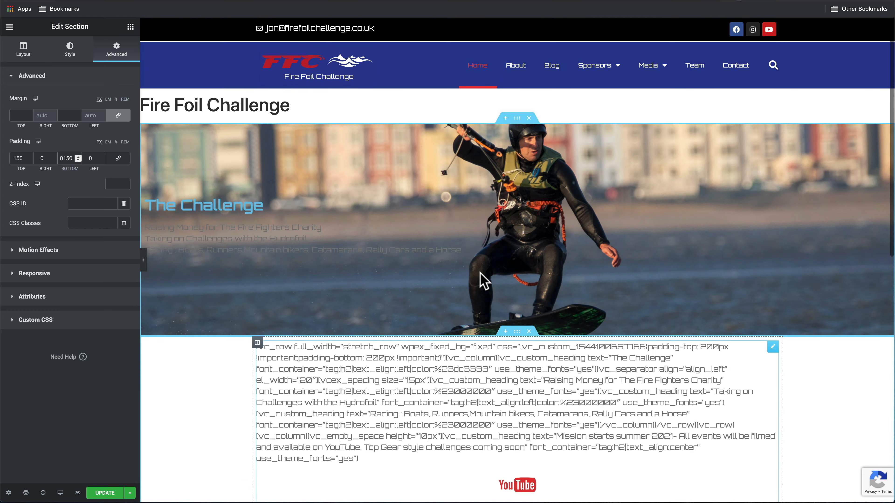
Set The Challenge heading's text colour to red #FF0000
click(260, 205)
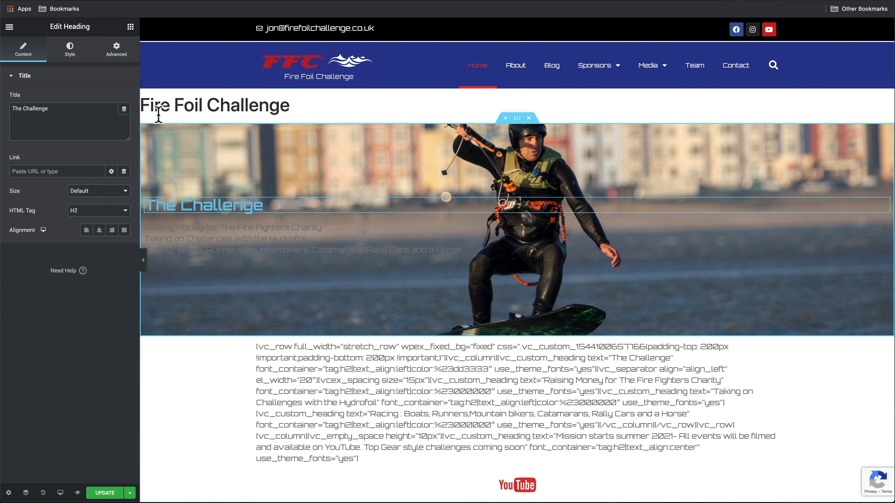
click(73, 57)
click(124, 99)
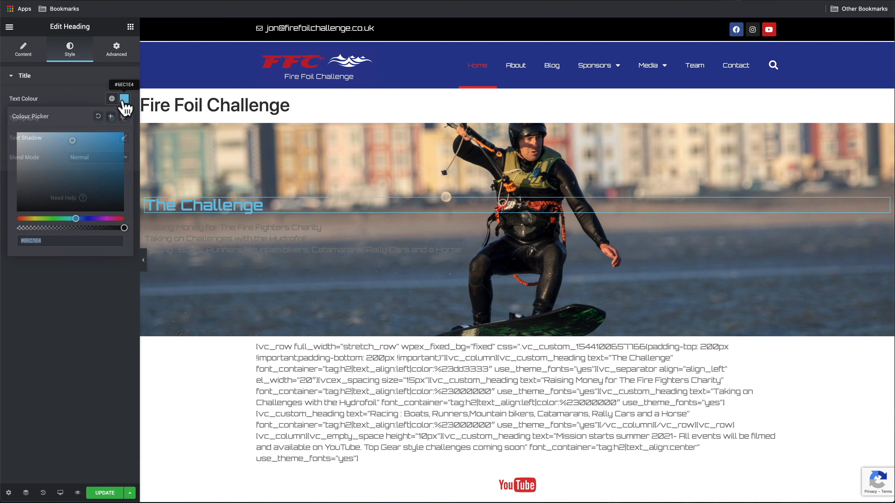
drag(76, 219, 142, 218)
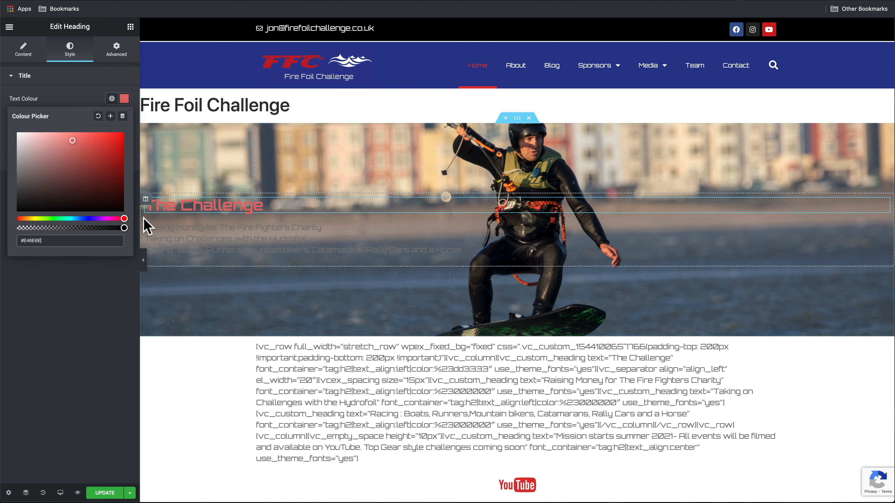
drag(107, 153, 126, 126)
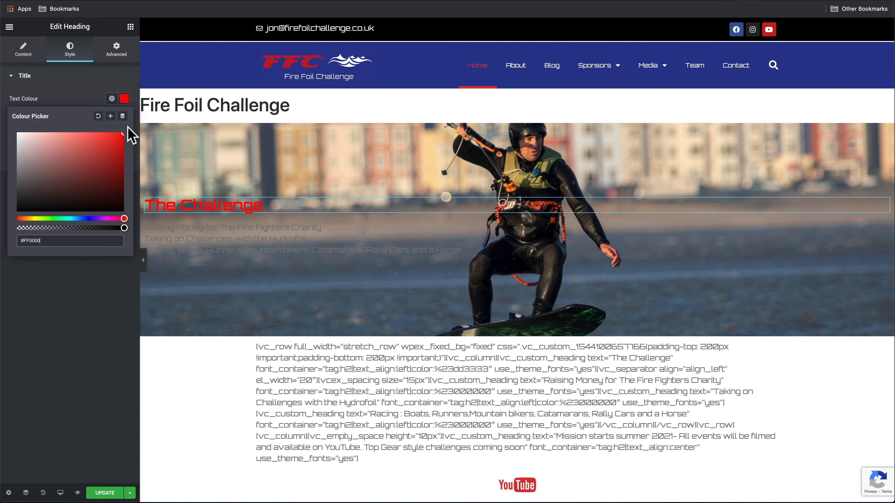
Make the three subtext lines white #FFFFFF and save the page
click(234, 247)
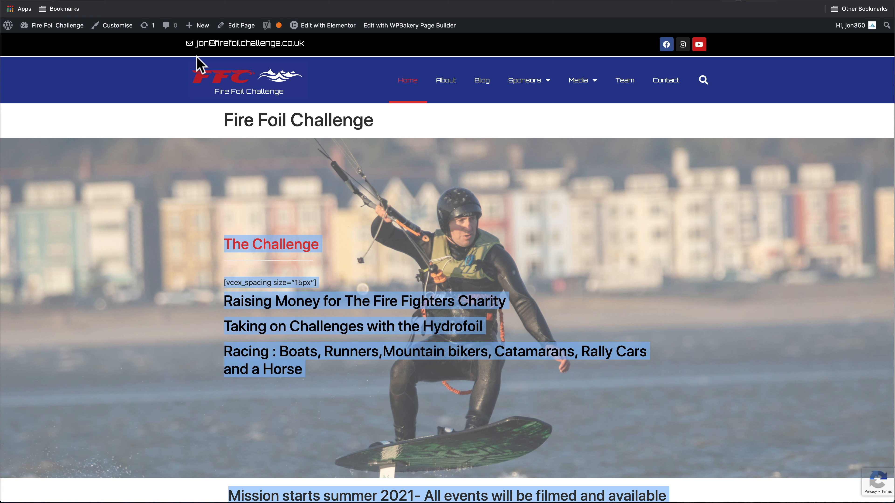
click(159, 285)
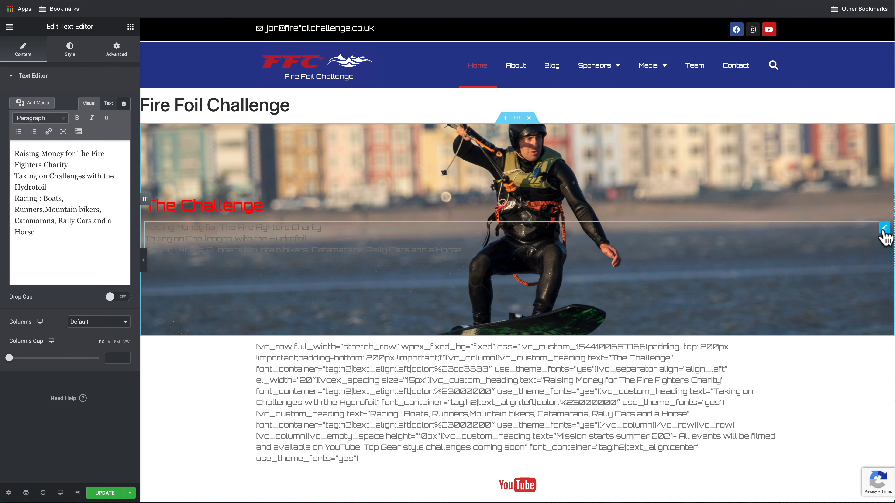
click(70, 51)
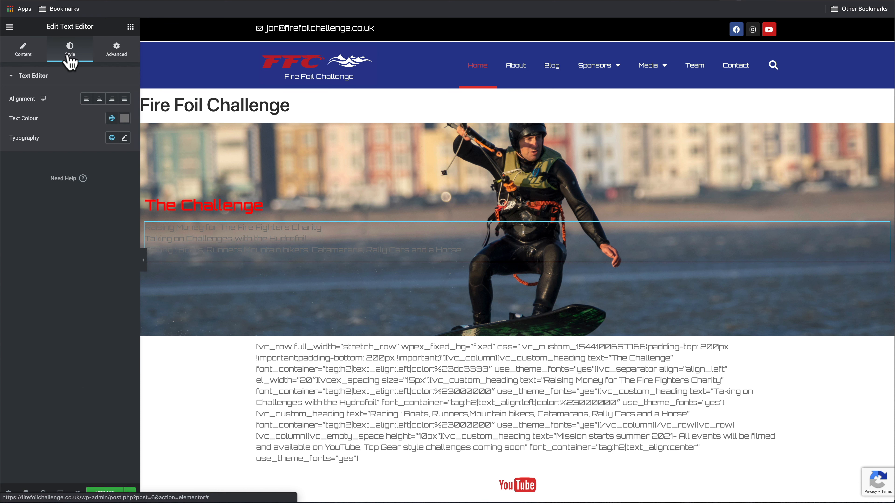
click(124, 118)
drag(54, 180, 6, 156)
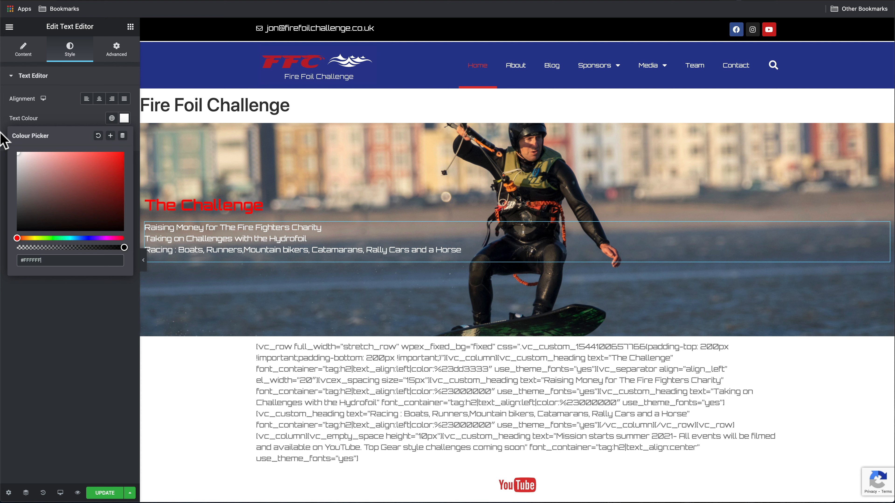
click(105, 493)
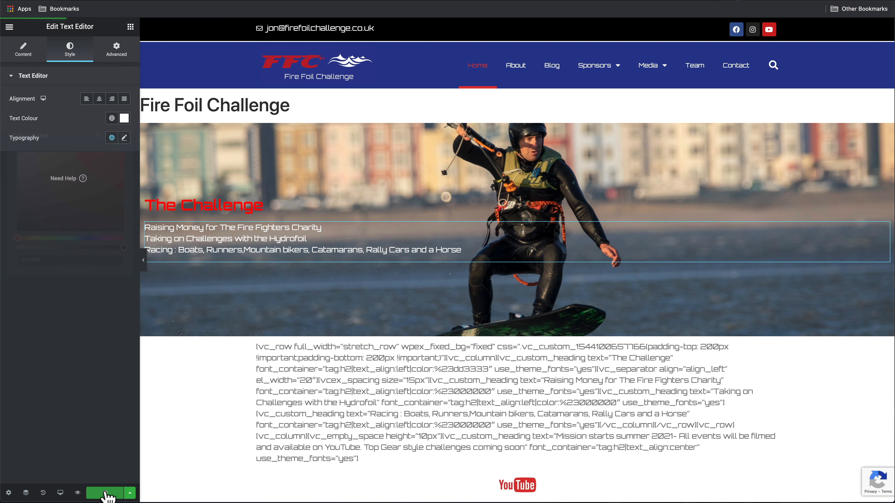
click(105, 493)
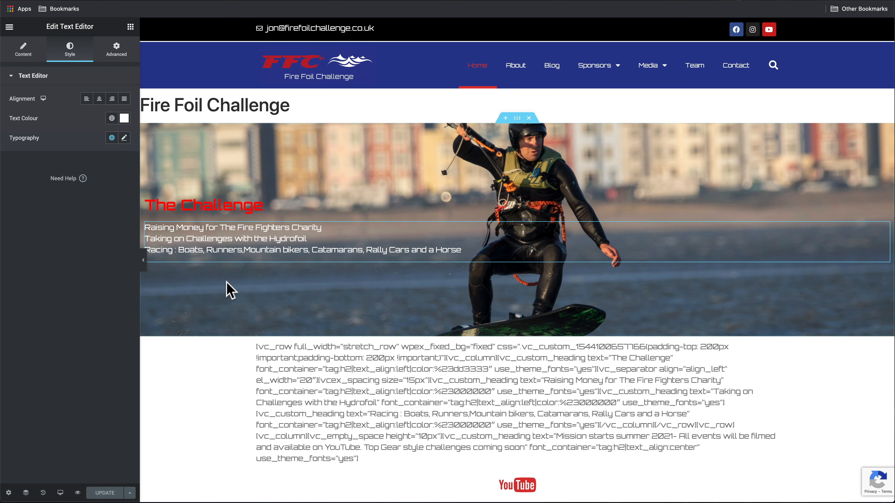
Add a one-column section above the hero with a 'Fire Foil Challenge' heading
click(505, 119)
click(506, 163)
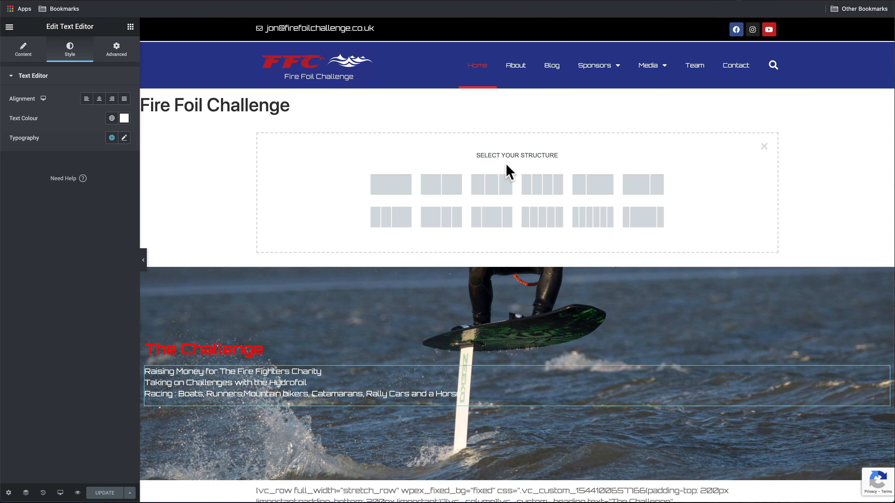
click(405, 191)
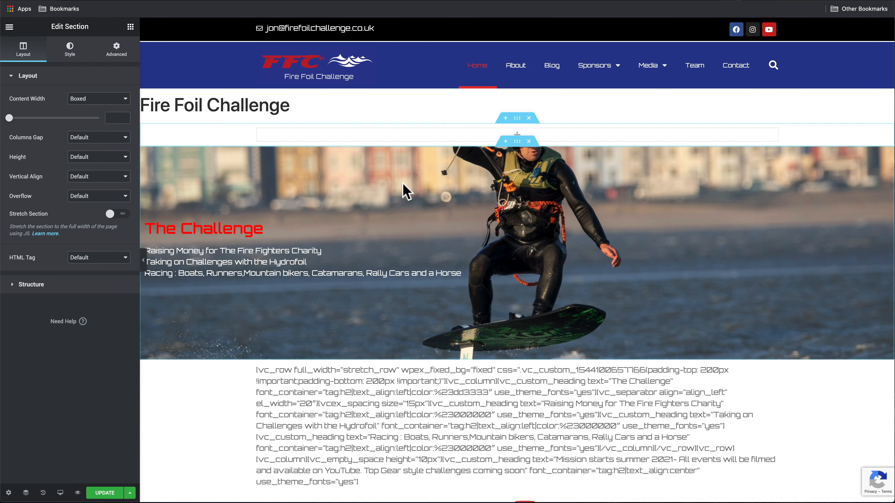
click(517, 135)
drag(111, 118, 430, 140)
drag(86, 109, 3, 109)
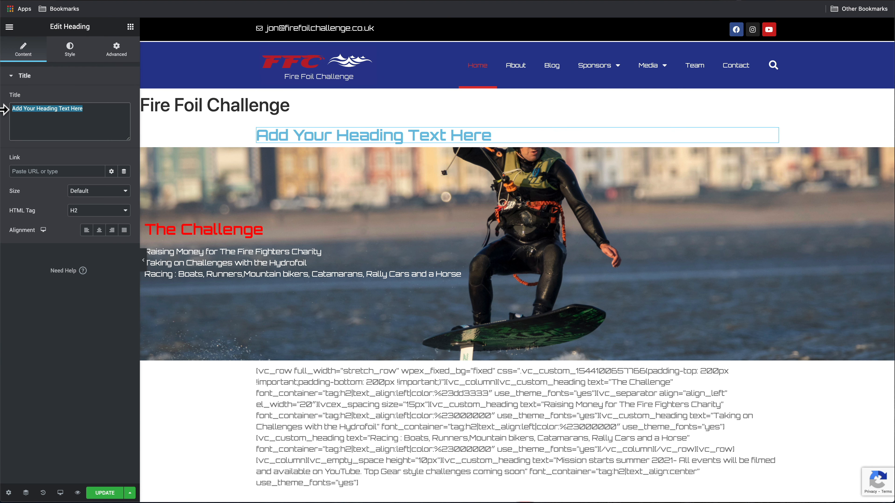
text(Fire )
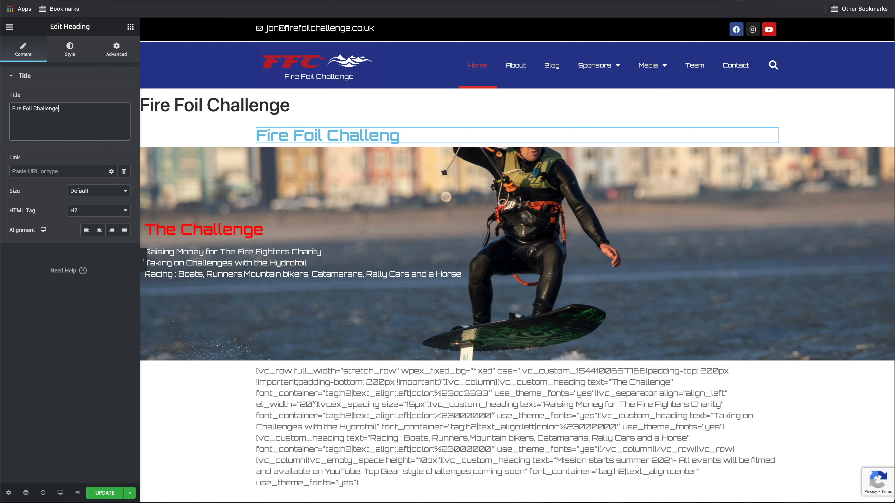
text(Foil Challenge)
Keep the new section boxed and give it a solid black #000000 background
click(517, 118)
click(103, 100)
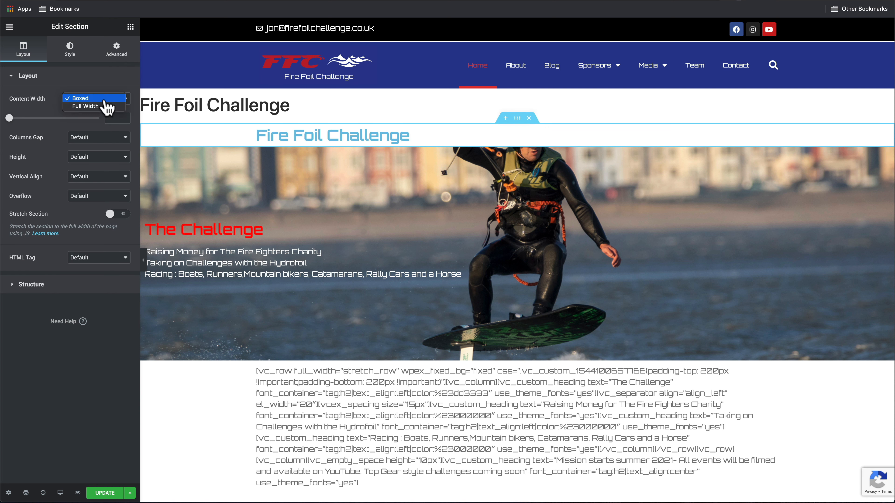
click(75, 65)
click(72, 60)
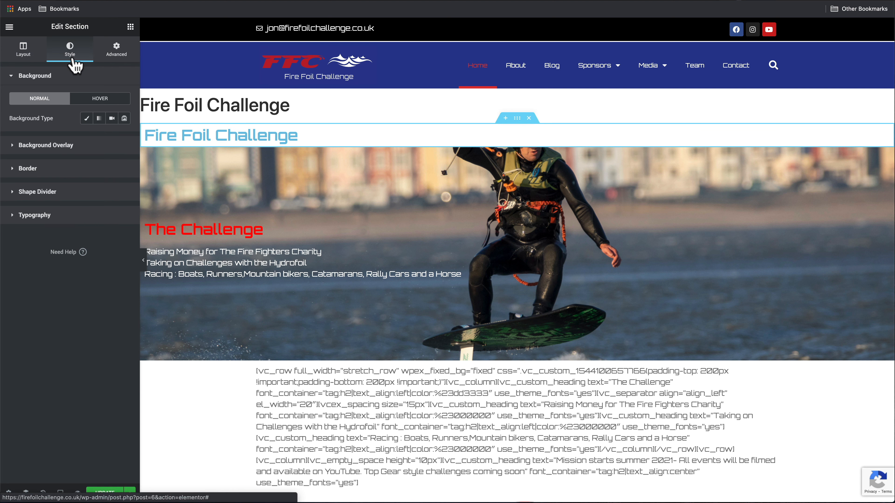
click(87, 119)
click(124, 138)
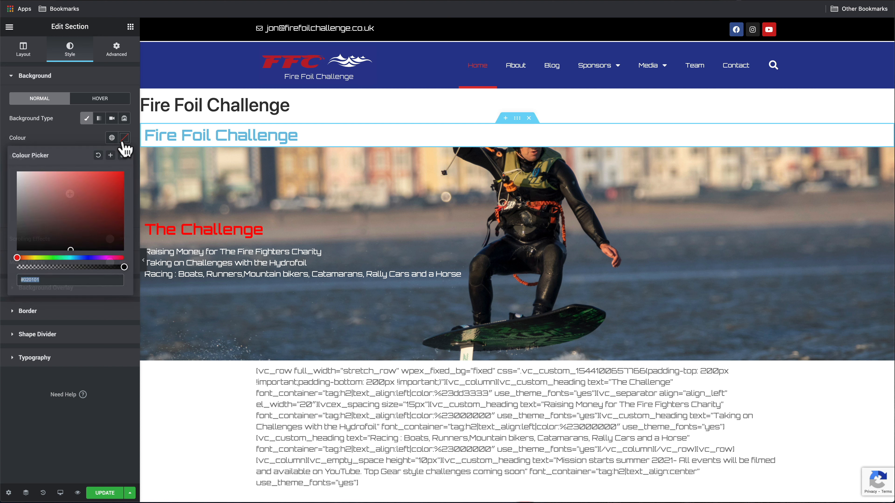
drag(41, 225, 8, 270)
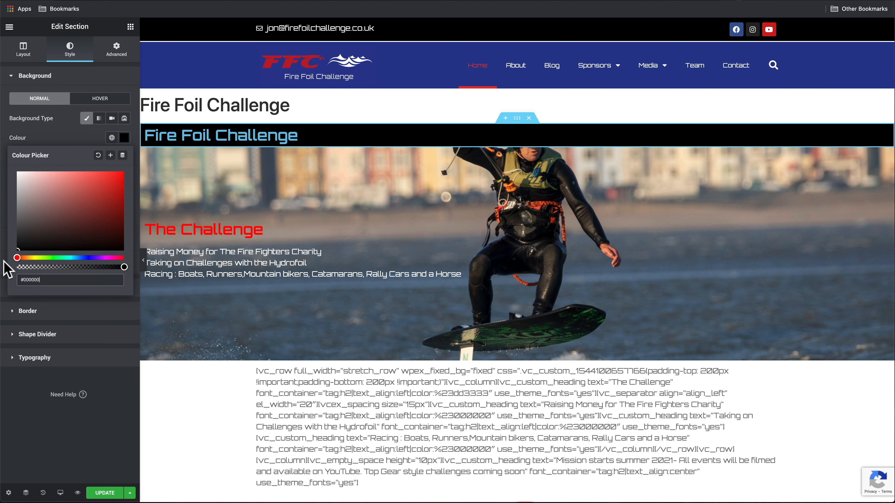
Make the Fire Foil Challenge heading text white #FFFFFF
click(294, 136)
click(70, 53)
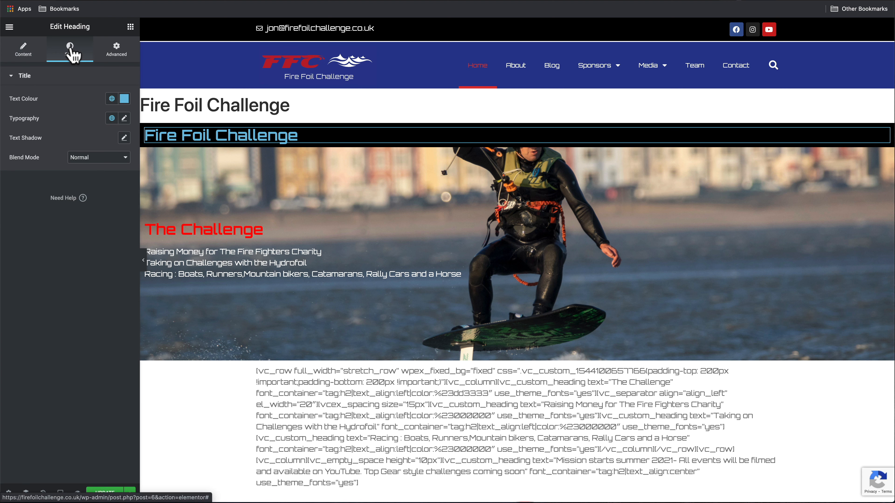
click(124, 99)
drag(40, 147, 6, 127)
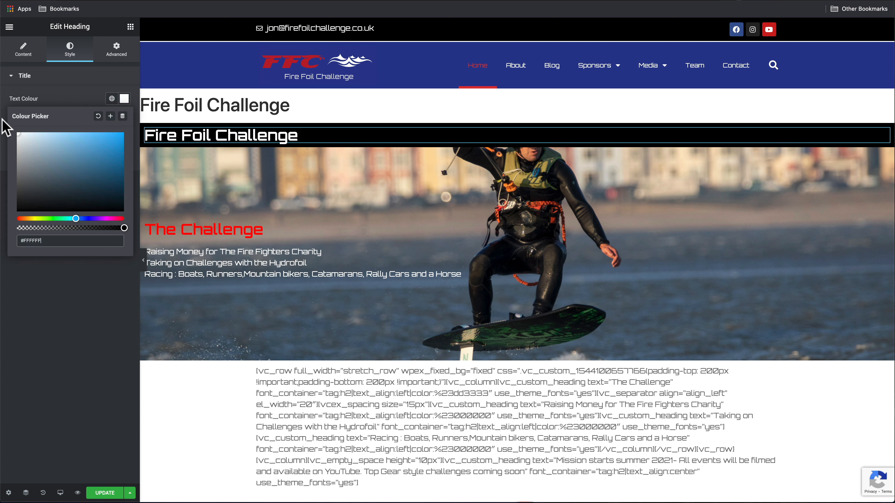
click(345, 108)
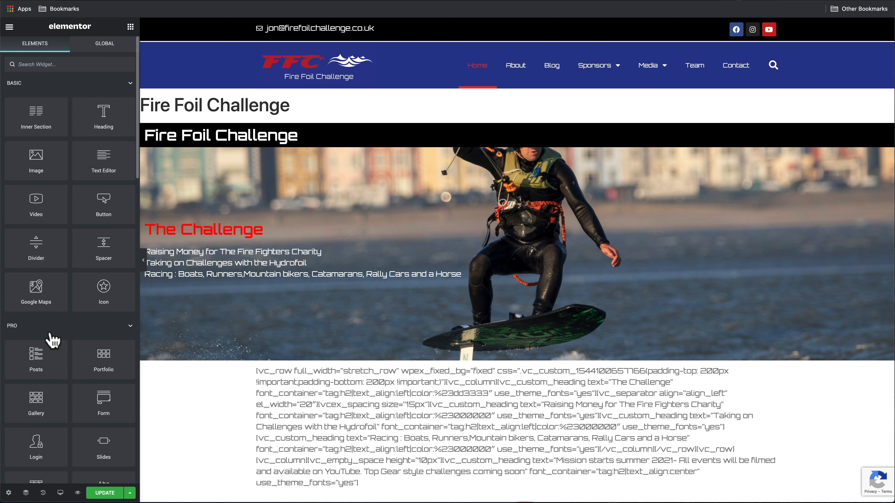
click(8, 493)
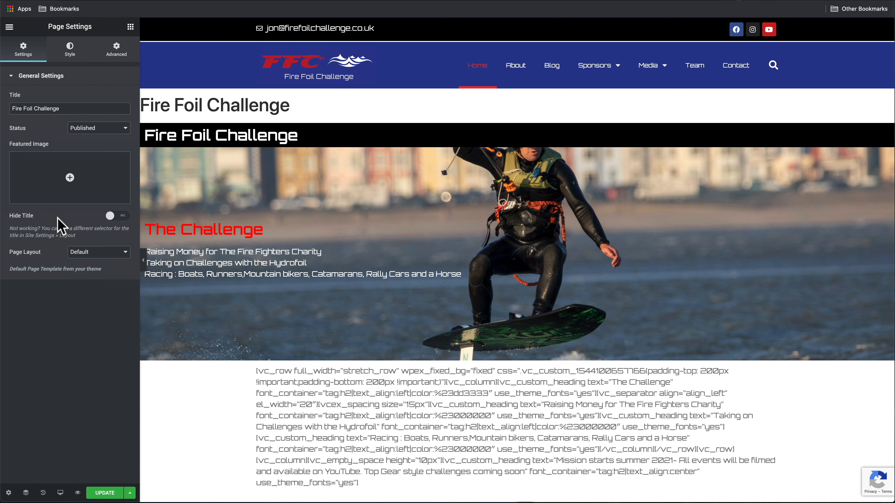
Hide the page title, save, and insert an empty section above the shortcode text
click(114, 216)
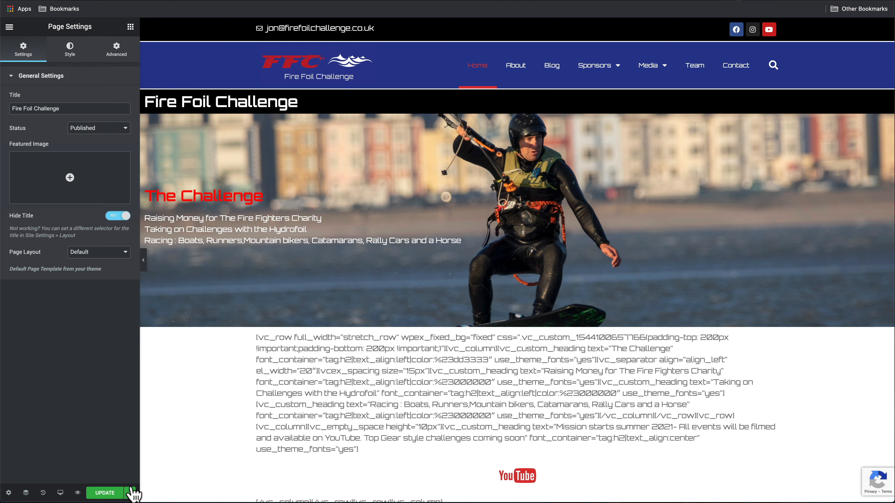
click(110, 494)
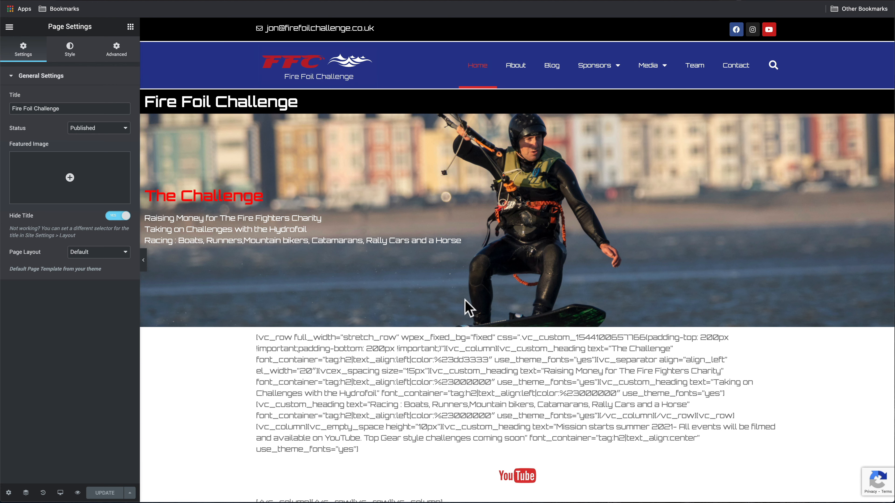
click(504, 324)
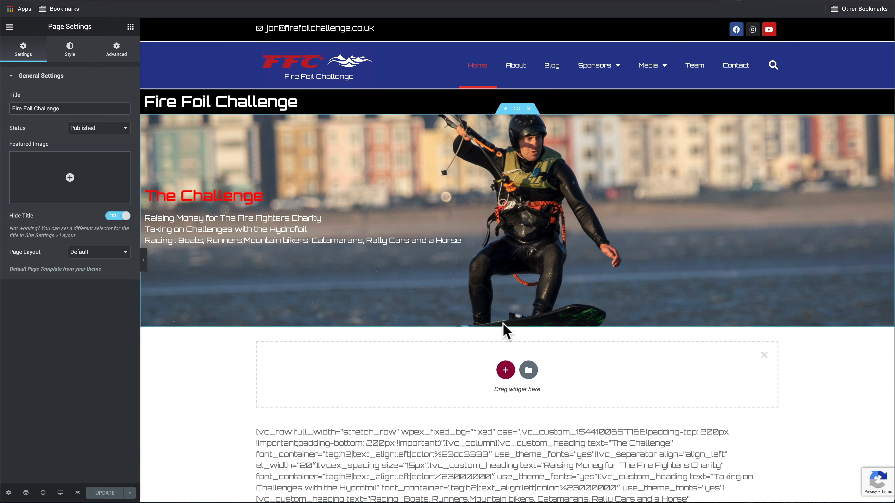
Add a one-column Text Editor block with the pasted summer 2021 mission announcement
click(506, 370)
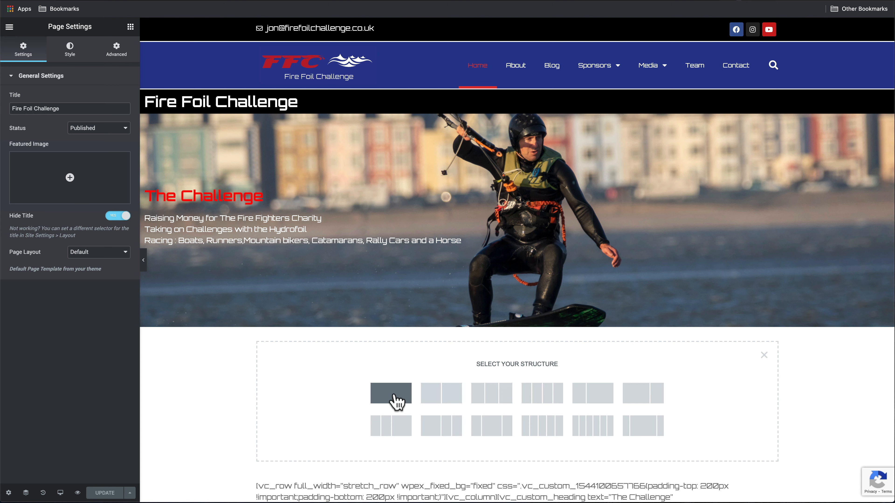
click(405, 394)
click(517, 341)
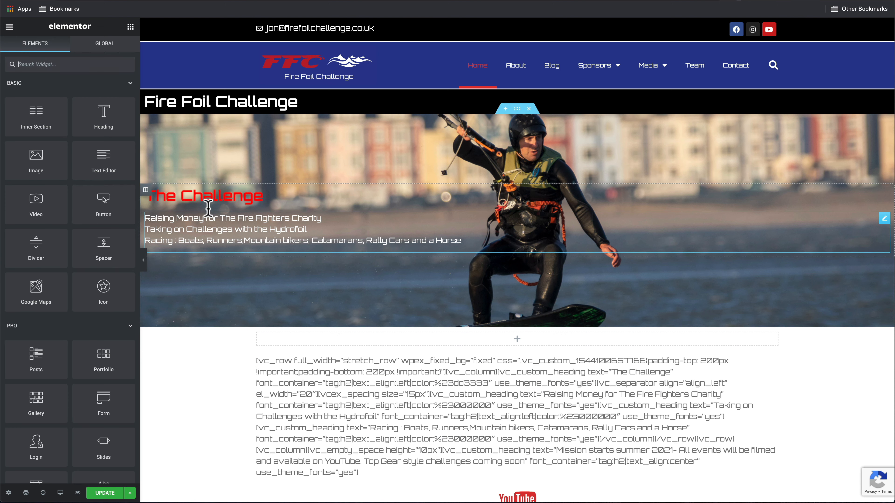
drag(110, 163, 488, 342)
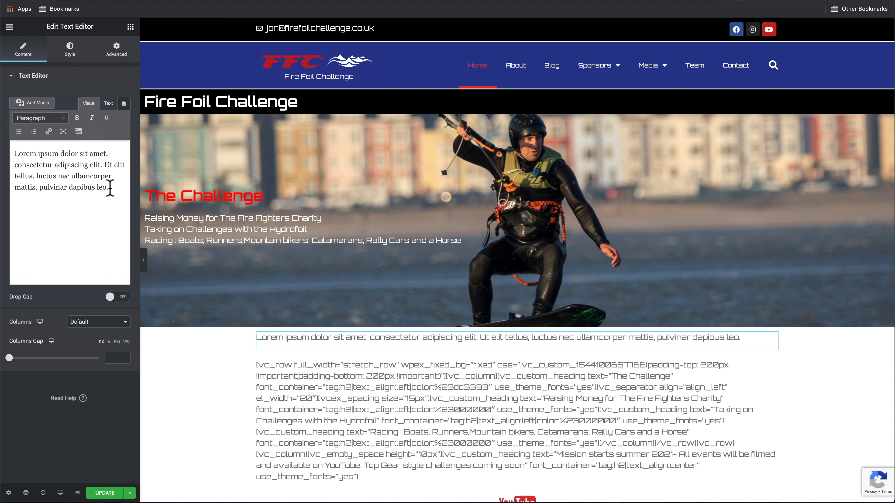
drag(111, 188, 4, 153)
text(Mission starts summer 2021- All events will be filmed and available on YouTube. Top Gear style challenges coming soon)
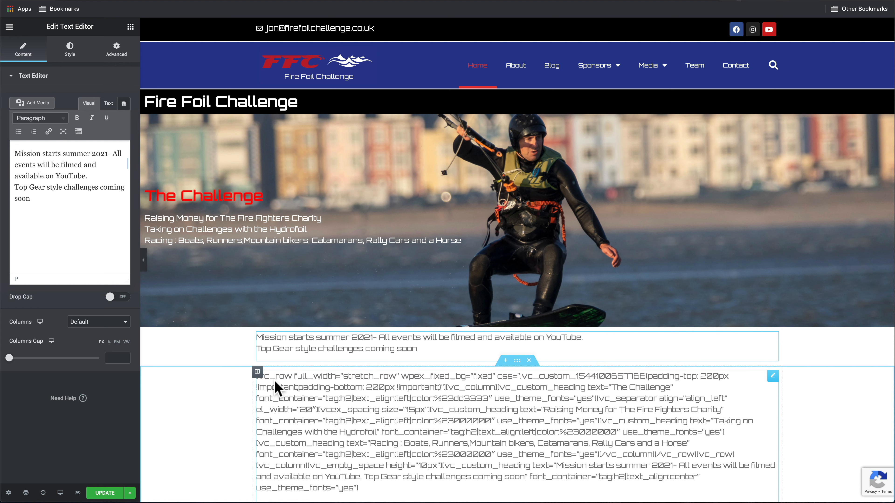
scroll(373, 377, down, 6)
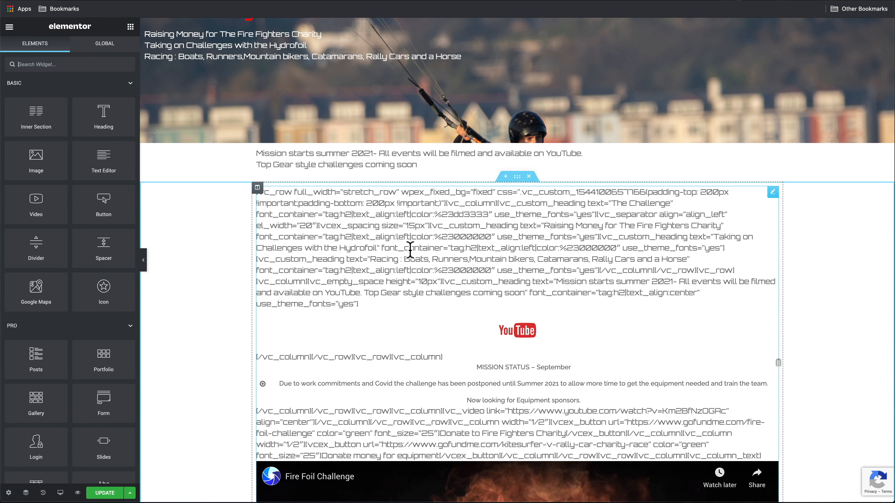
Add a one-column section below the mission text holding a Call to Action widget
click(505, 176)
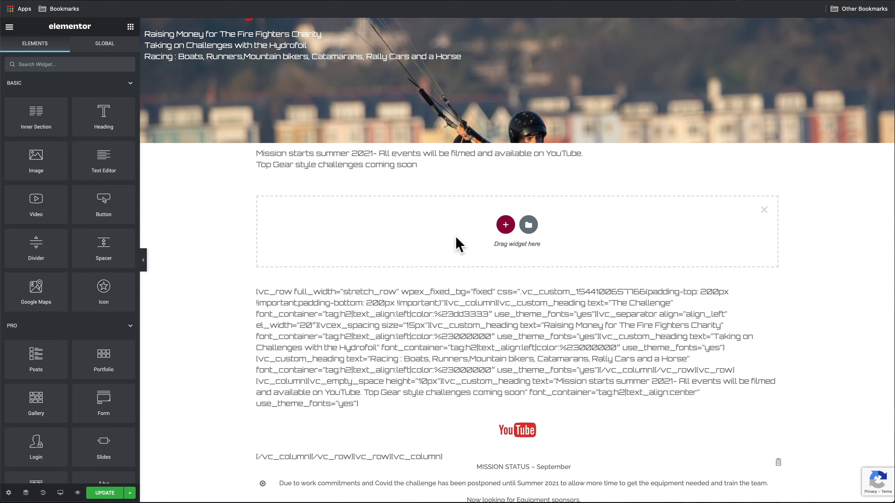
click(506, 225)
click(390, 250)
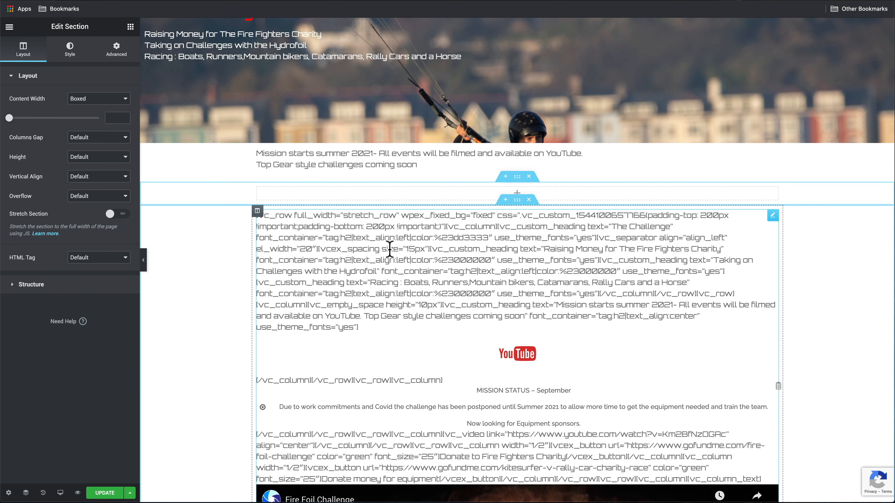
click(17, 28)
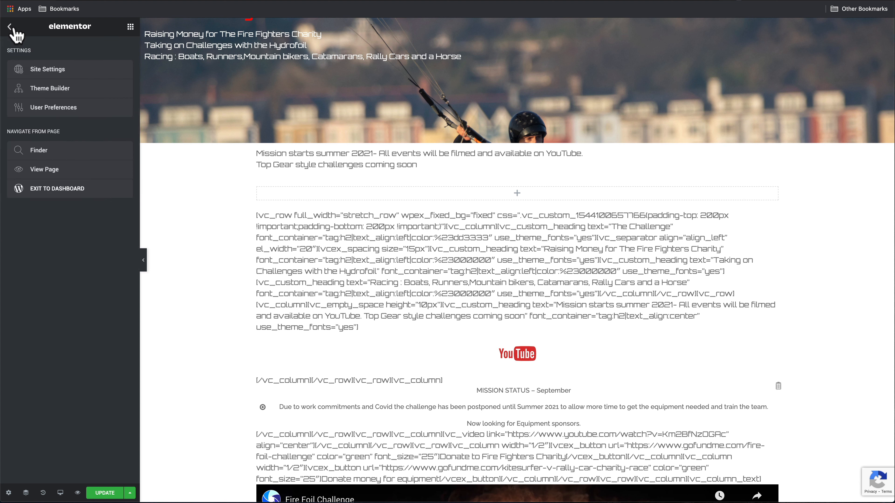
click(10, 27)
text(call)
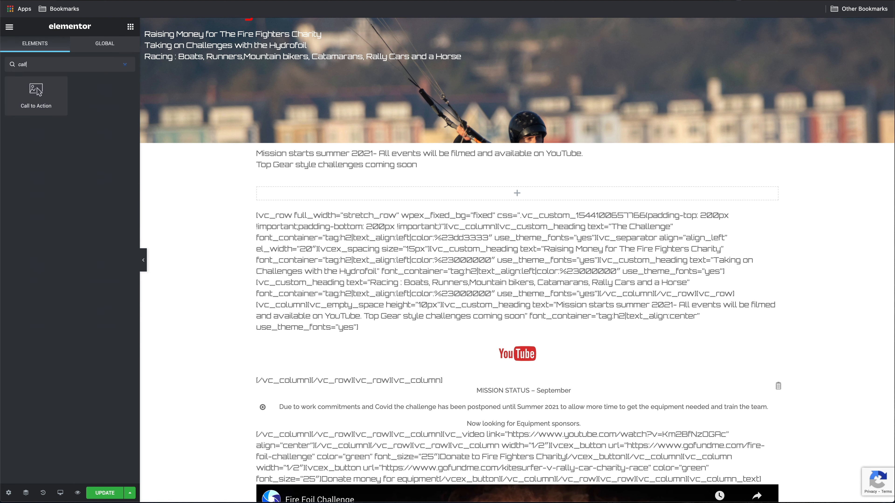
drag(37, 103, 351, 206)
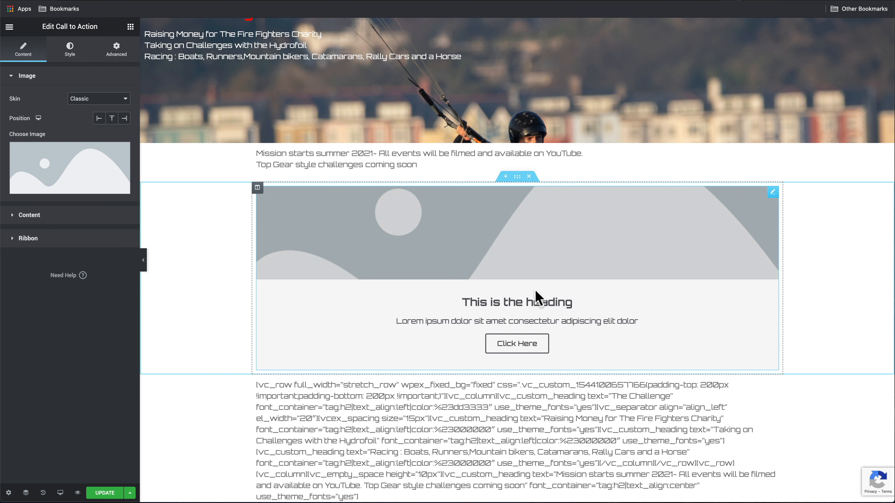
Paste 'MISSION STATUS – September' as the card heading and the postponement paragraph as its description
triple_click(435, 300)
text(MISSION STATUS – September)
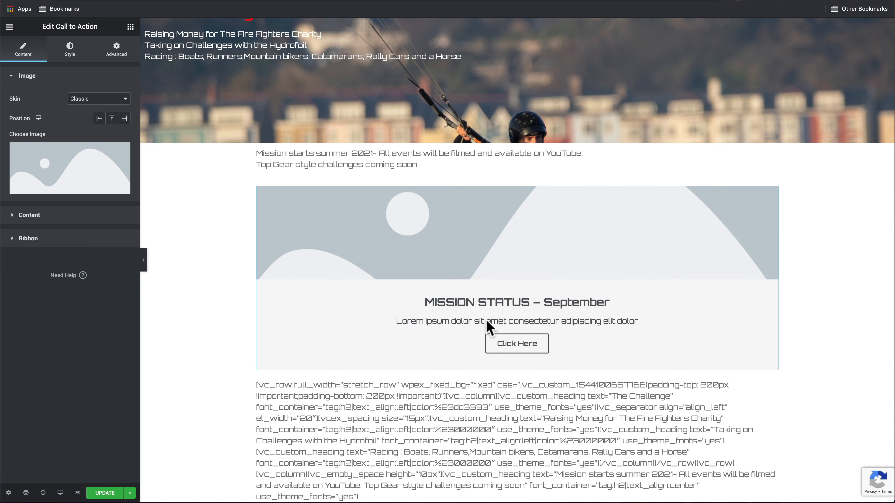
click(478, 320)
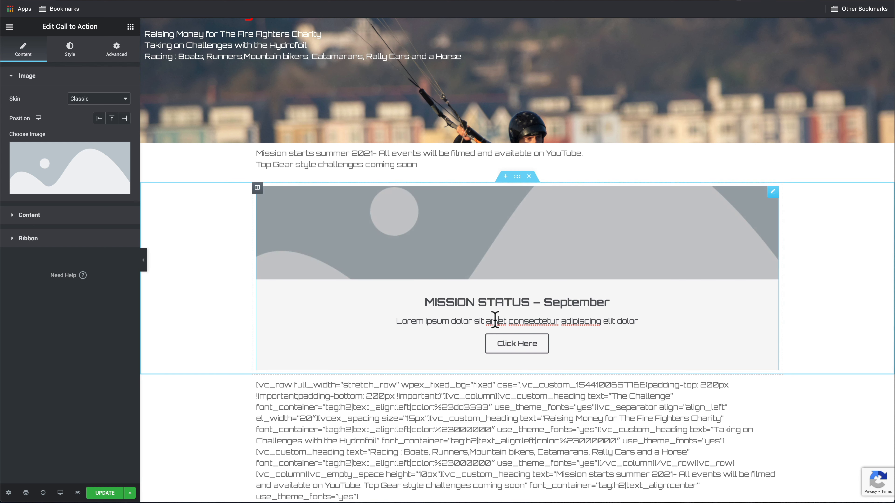
drag(638, 321, 380, 321)
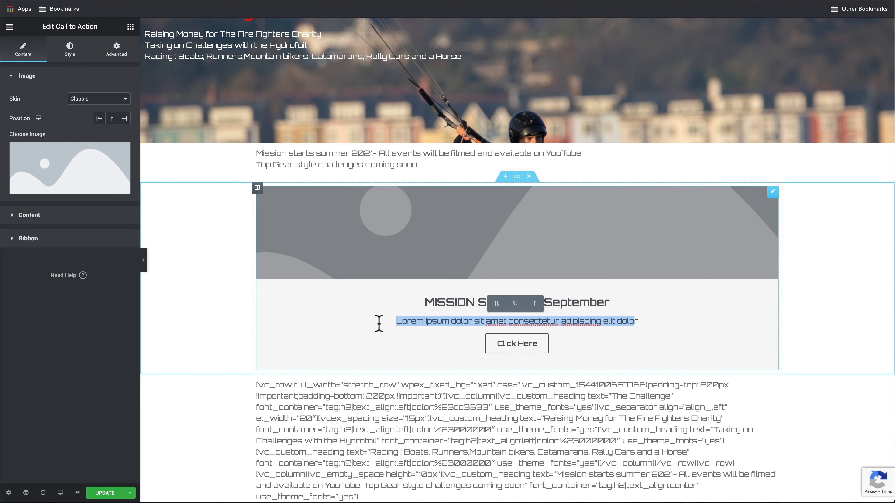
text(Due to work commitments and Covid the challenge has been postponed until Summer 2021 to allow more time to get the equipment needed and train the team.  Now looking for Equipment sponsors.)
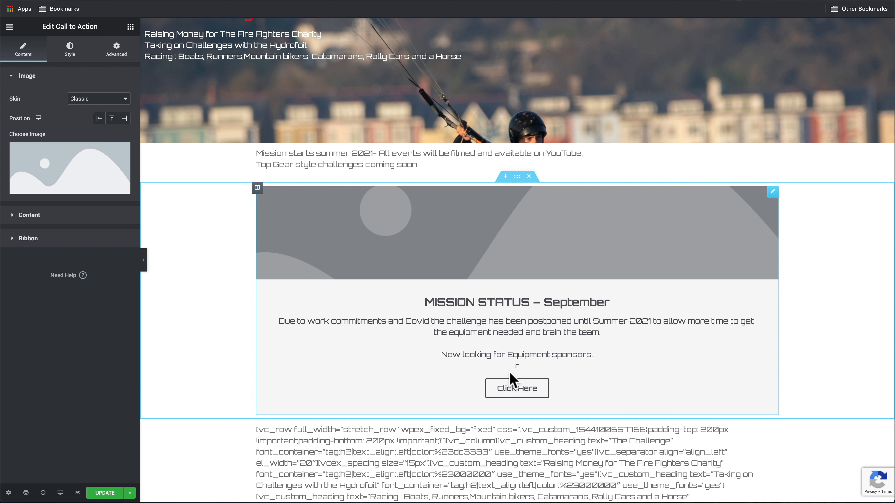
key(Return)
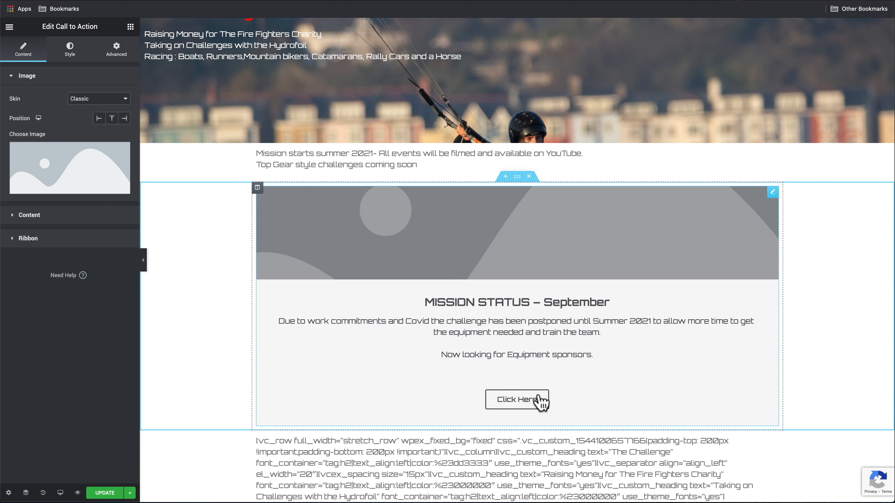
key(BackSpace)
click(525, 394)
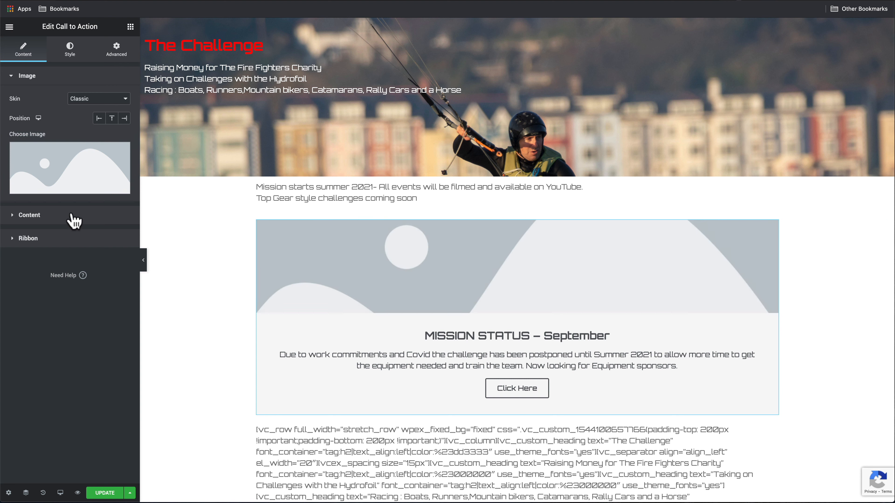
click(74, 221)
Set the card's button text to Contact and link it to the site's Contact page
triple_click(103, 260)
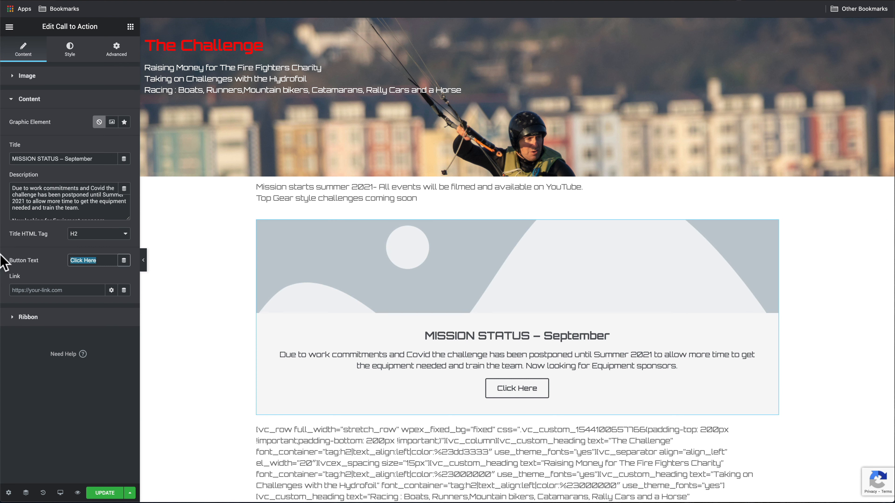
text(Contact)
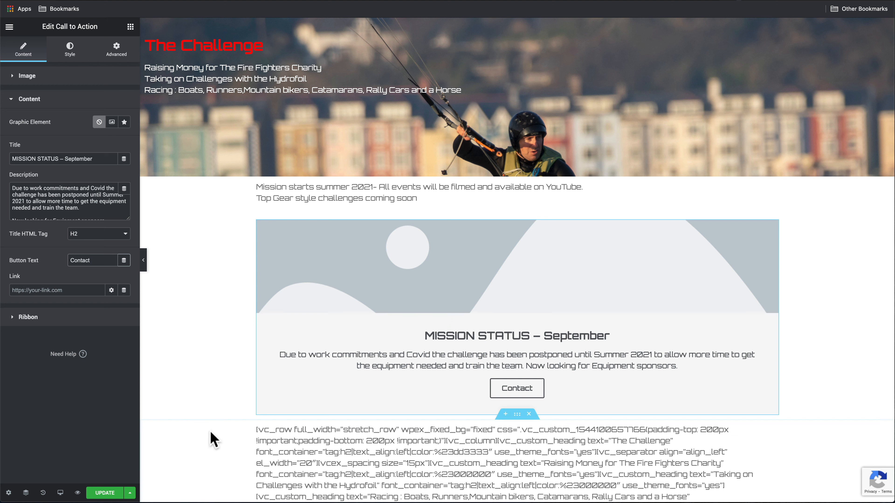
click(54, 288)
text(co)
key(BackSpace)
key(BackSpace)
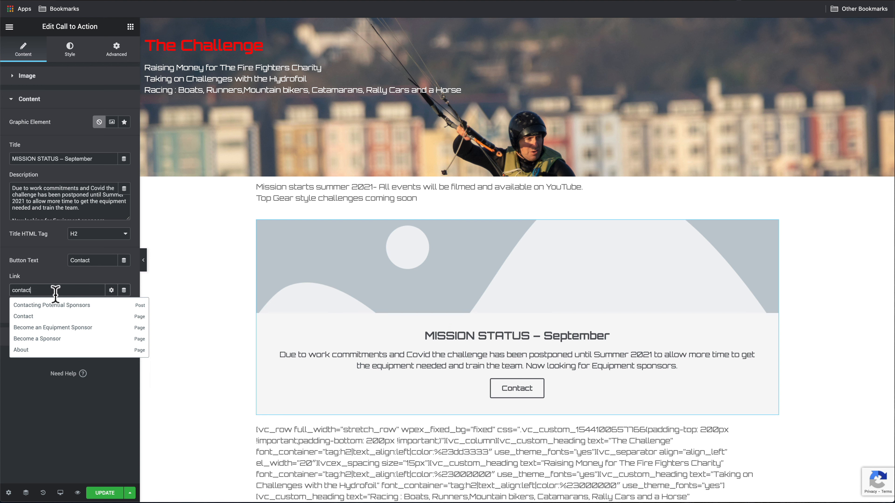
click(56, 316)
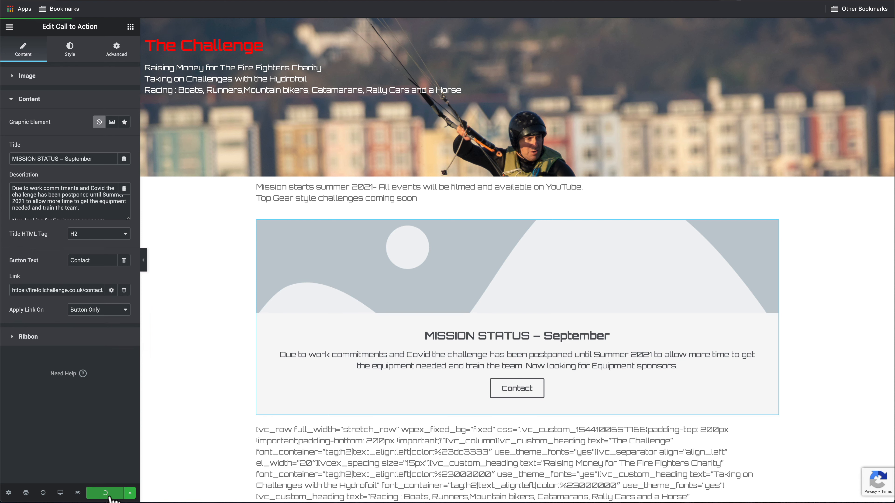
scroll(290, 370, down, 8)
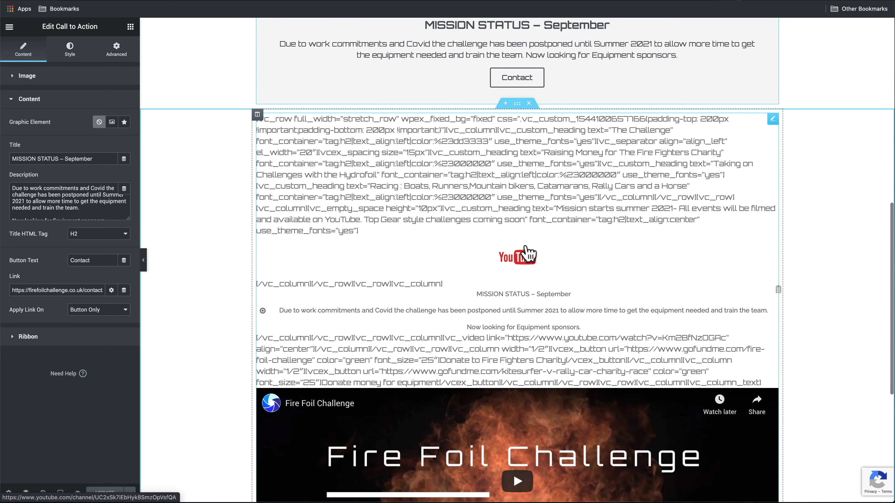
Set the call-to-action card image to the kite-foiling photo 0Y3A5720.jpg
scroll(525, 248, down, 7)
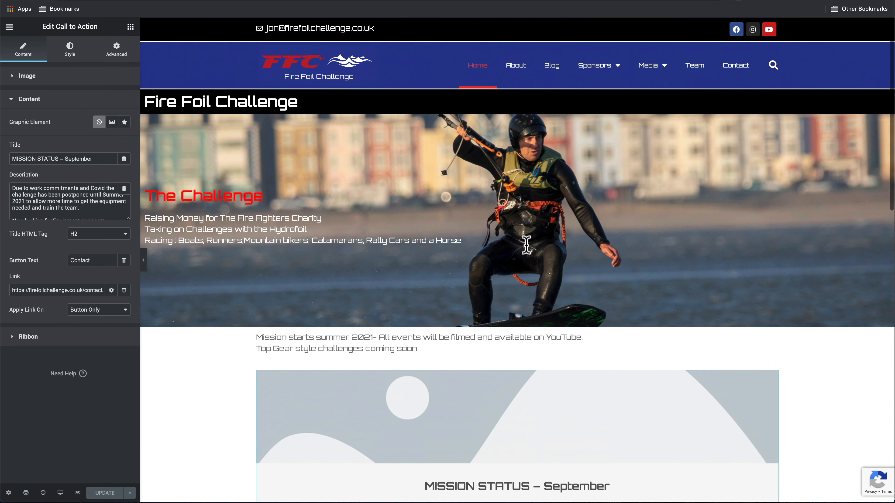
scroll(527, 248, down, 5)
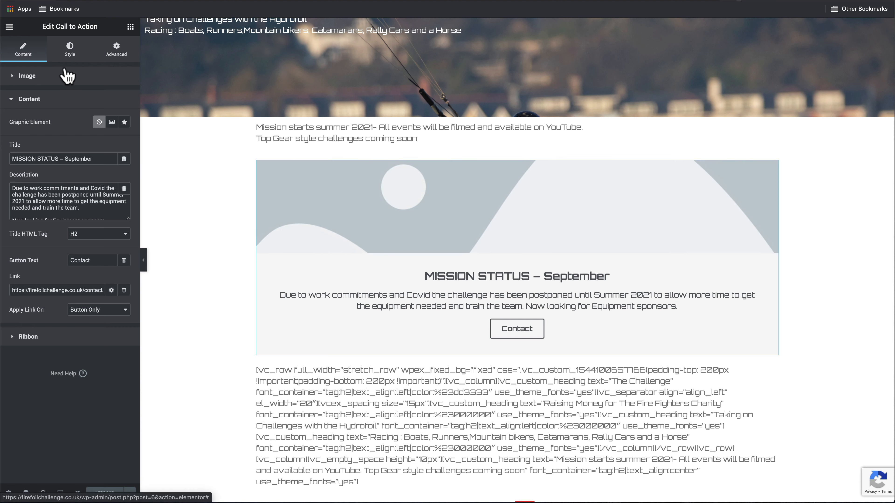
click(66, 75)
click(65, 173)
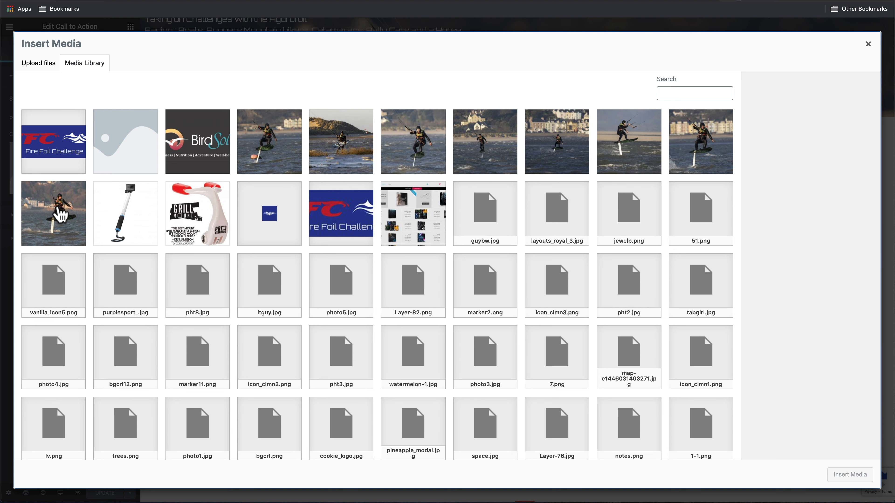
click(631, 150)
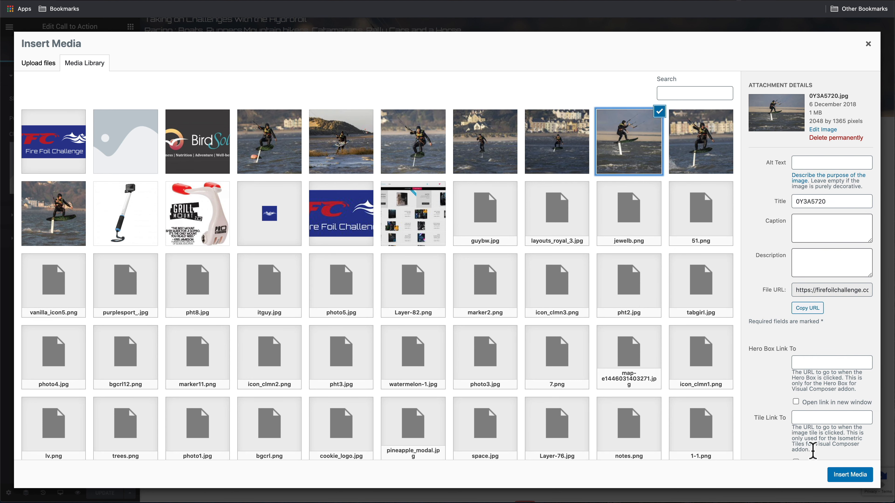
click(853, 475)
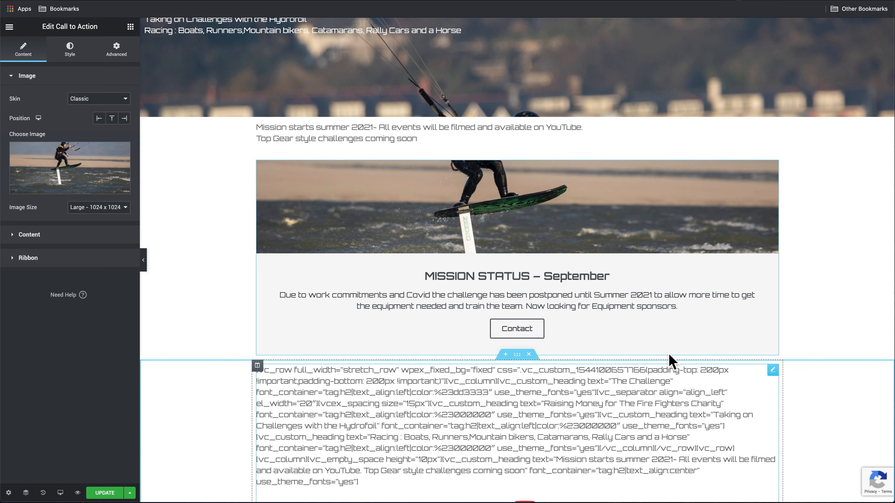
Delete the leftover shortcode text section below the MISSION STATUS card
scroll(579, 305, down, 3)
scroll(580, 309, up, 6)
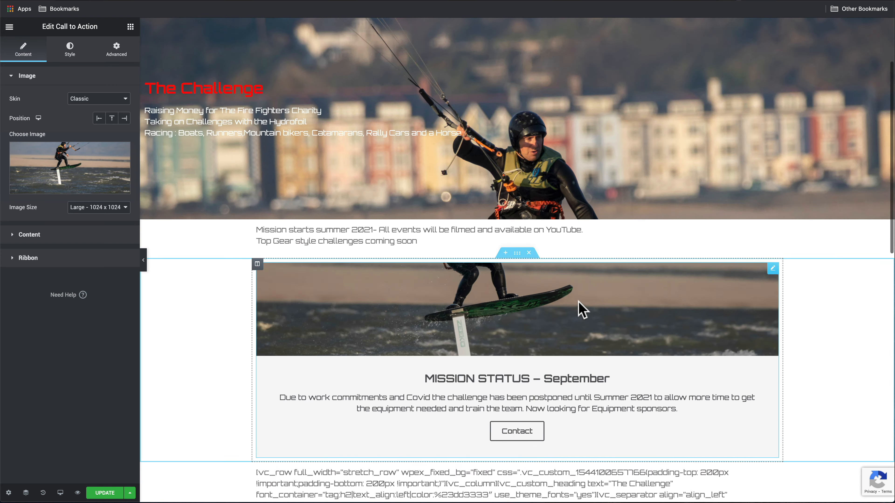
scroll(580, 308, down, 6)
scroll(645, 357, up, 4)
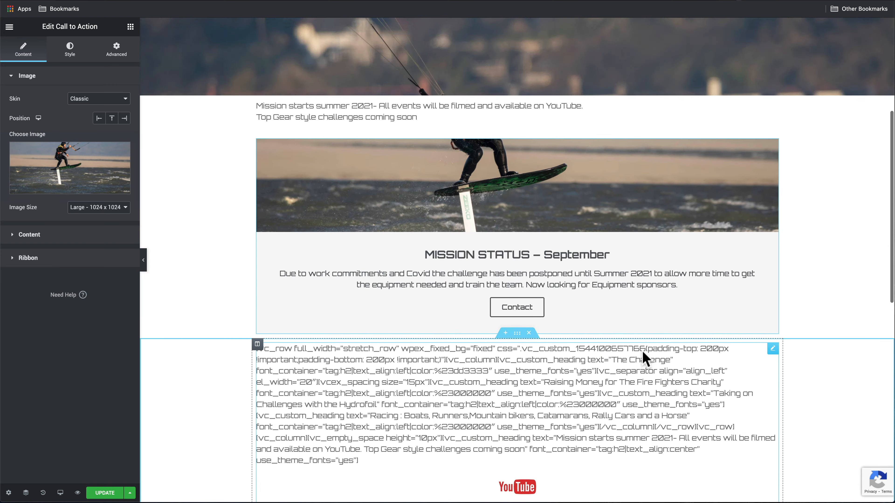
scroll(645, 357, down, 5)
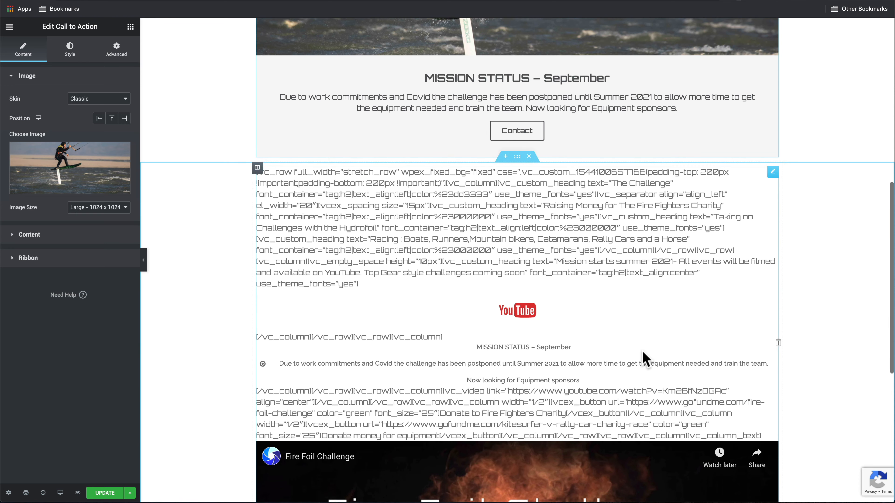
scroll(645, 359, down, 2)
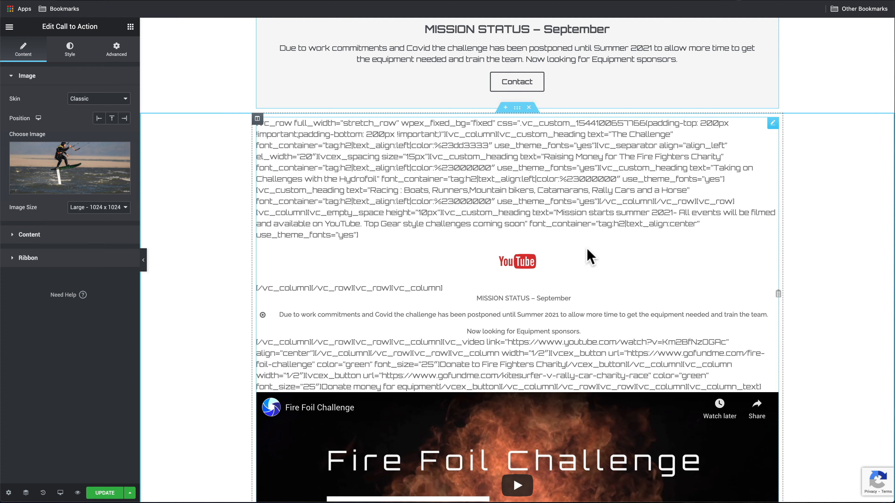
scroll(531, 334, down, 2)
scroll(531, 334, up, 5)
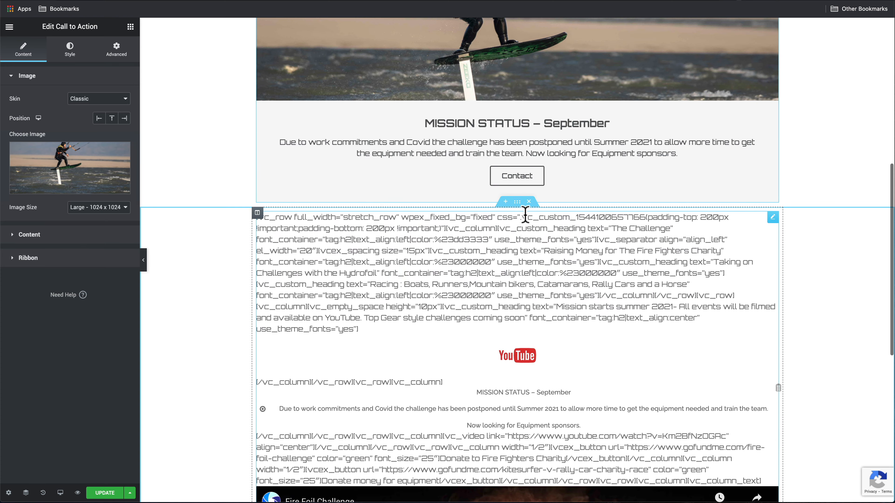
click(529, 203)
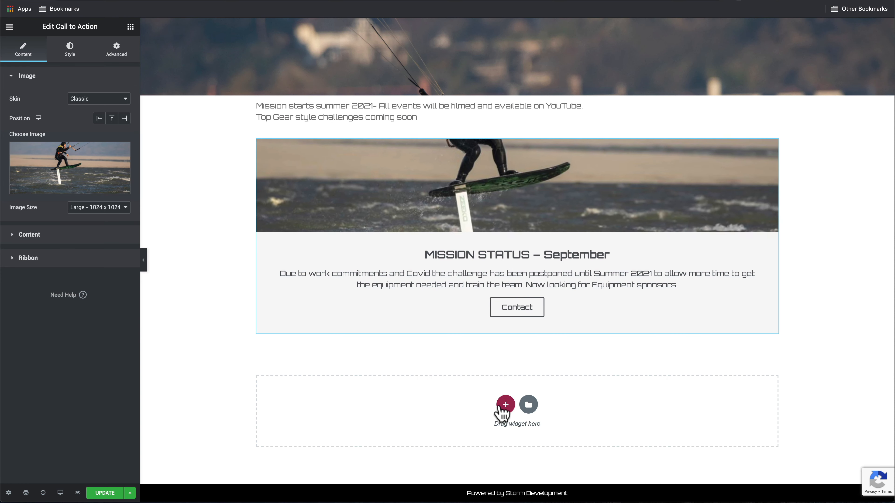
Add a one-column section below the card with an Icon widget showing the Youtube icon
click(506, 404)
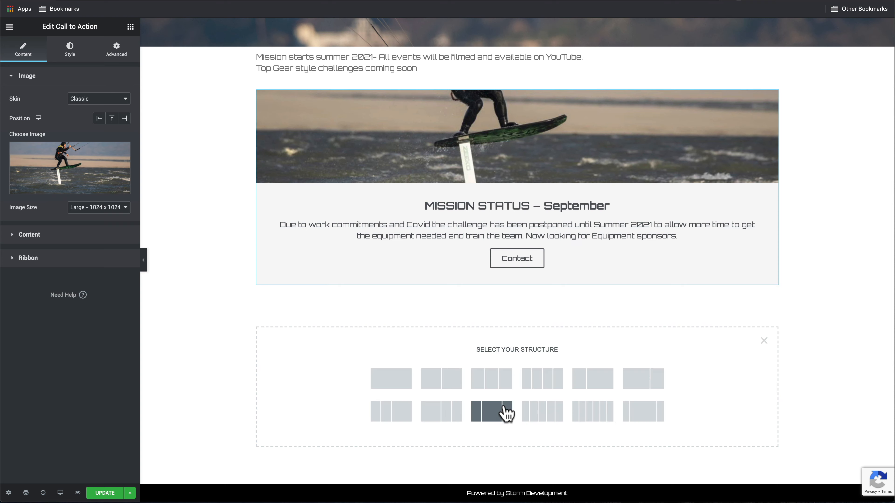
click(395, 380)
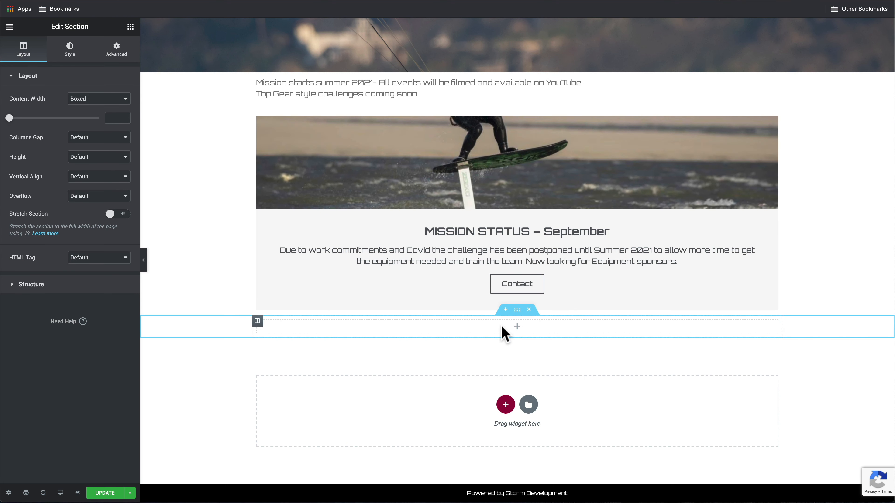
click(517, 331)
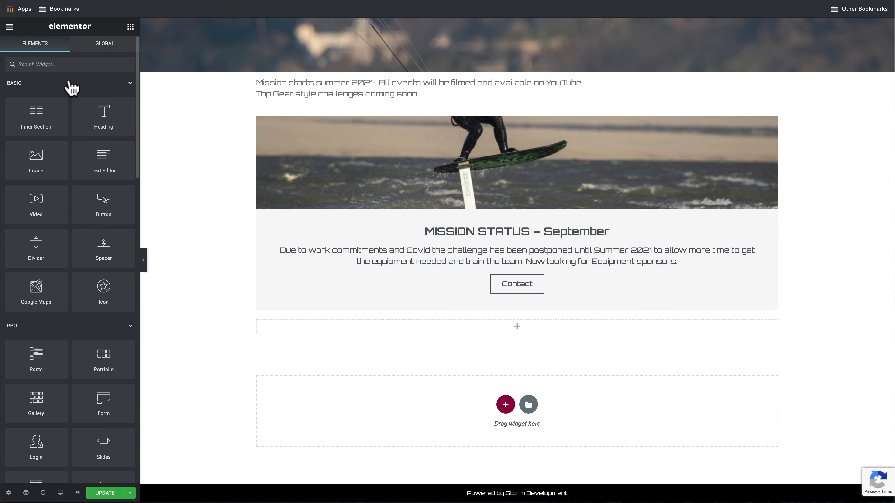
click(53, 64)
text(icon)
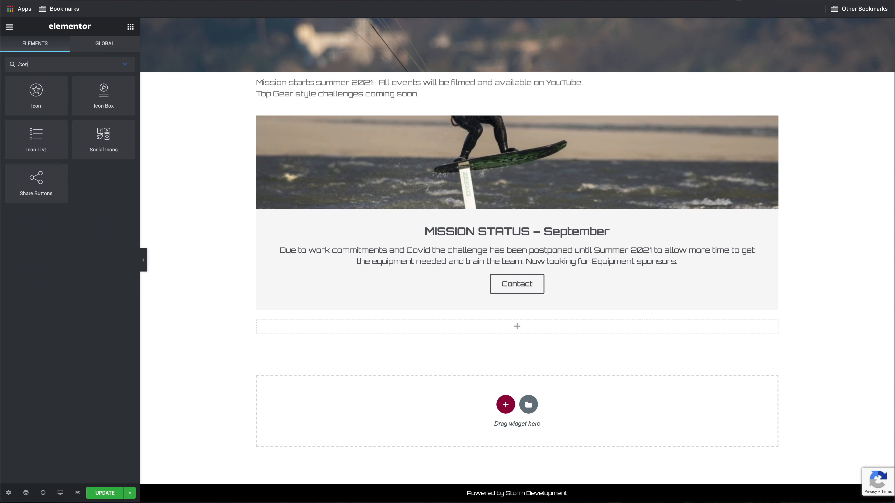
drag(33, 92, 476, 332)
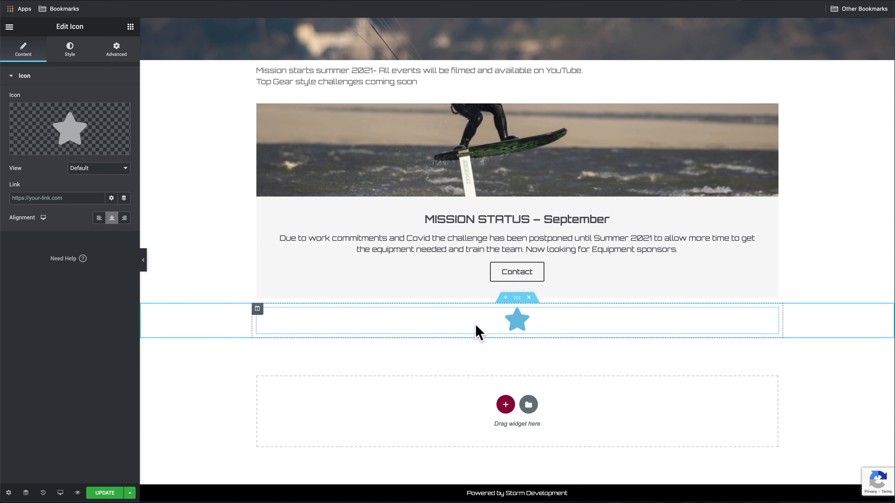
click(72, 137)
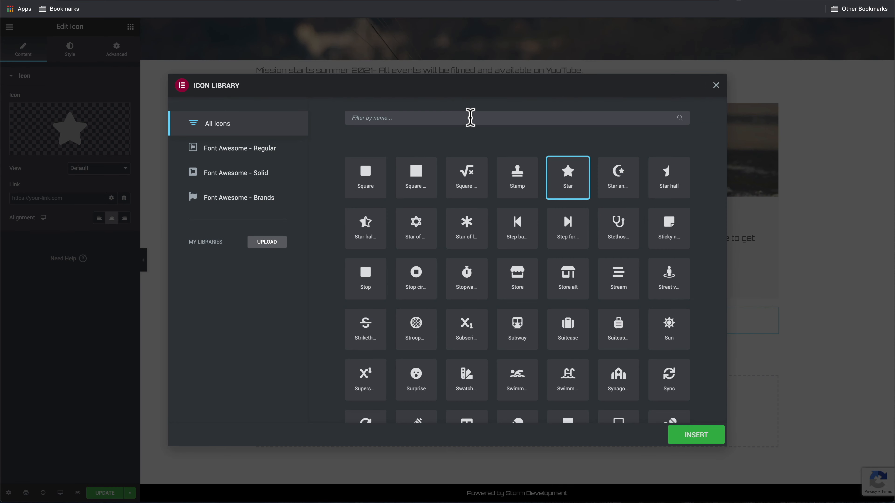
click(471, 117)
text(you)
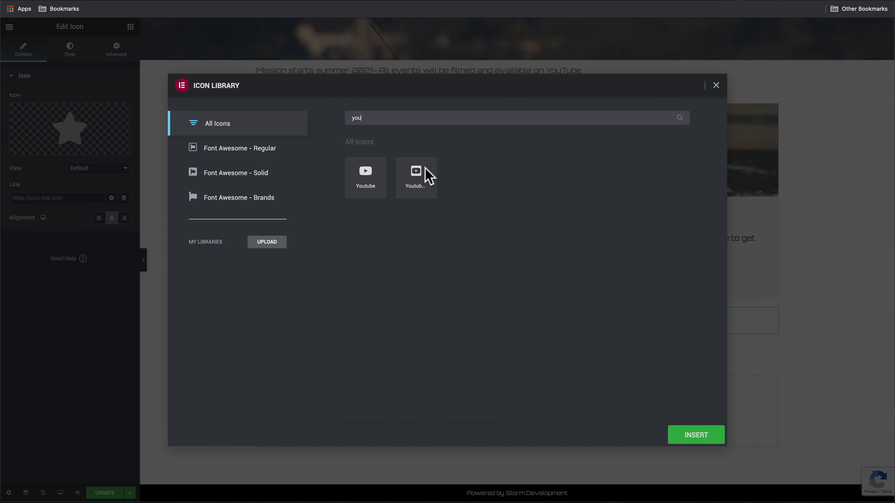
click(366, 178)
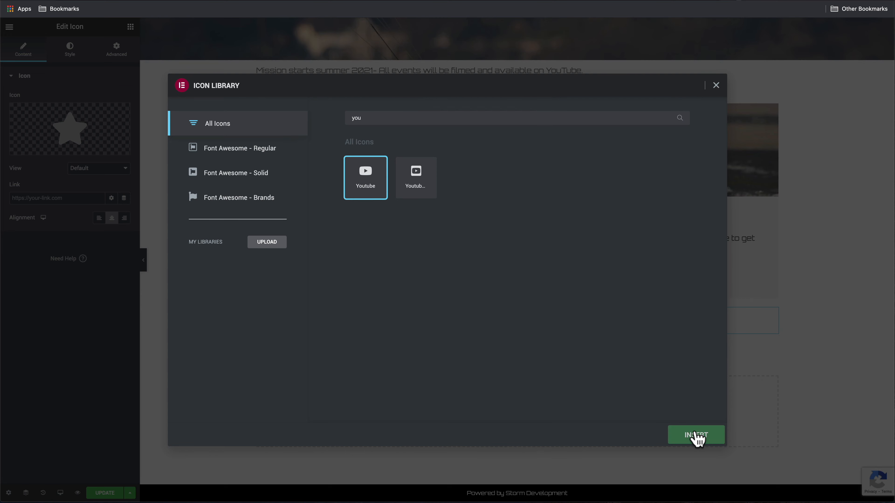
click(696, 436)
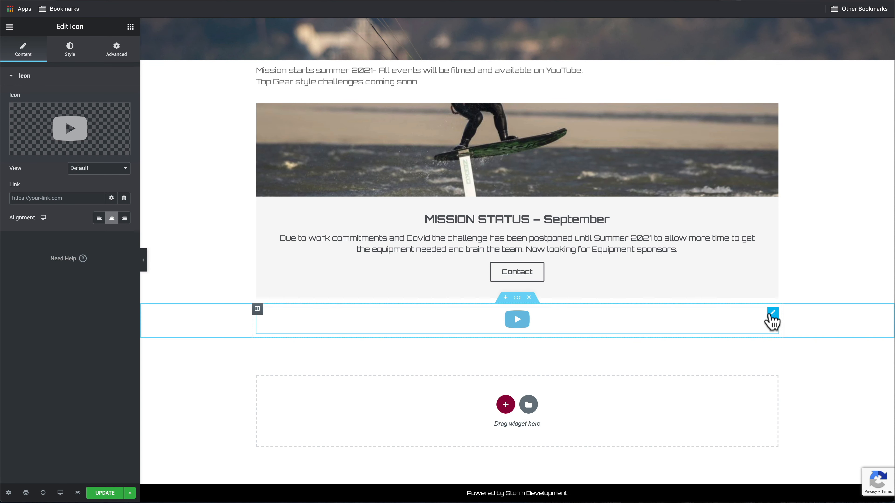
Set the YouTube icon's primary colour to pure red #FF0000
click(70, 51)
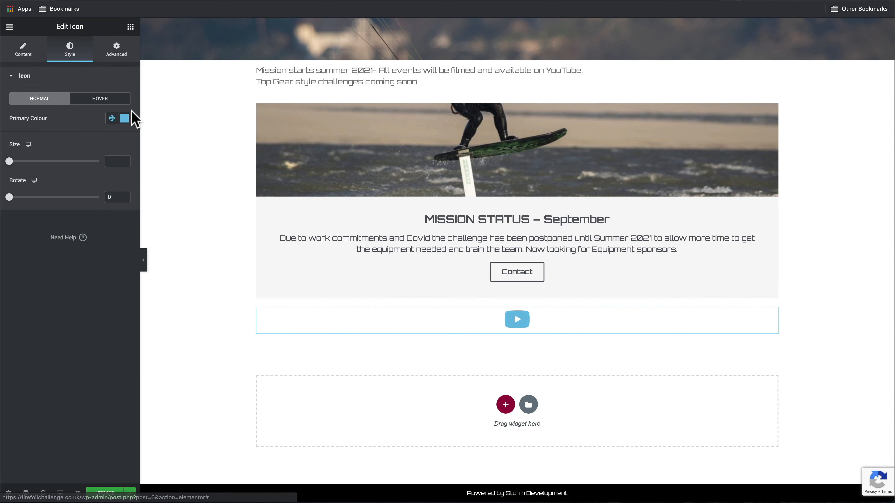
click(124, 118)
click(15, 238)
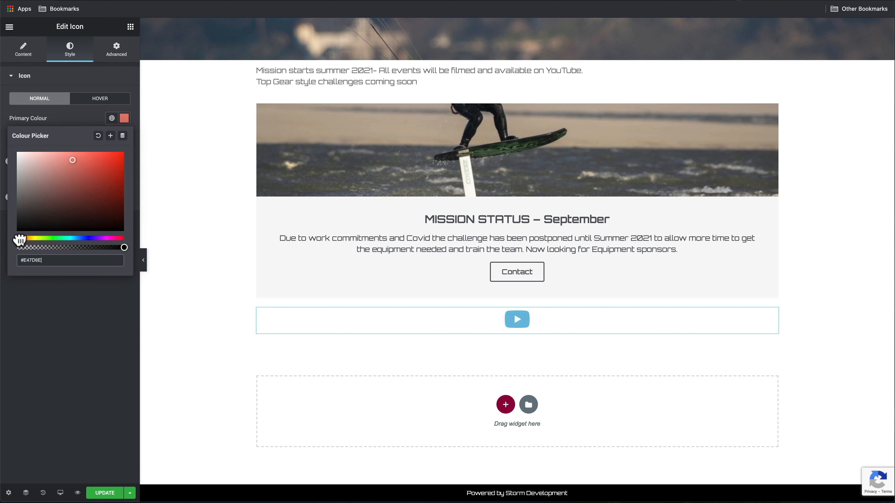
drag(95, 178, 134, 159)
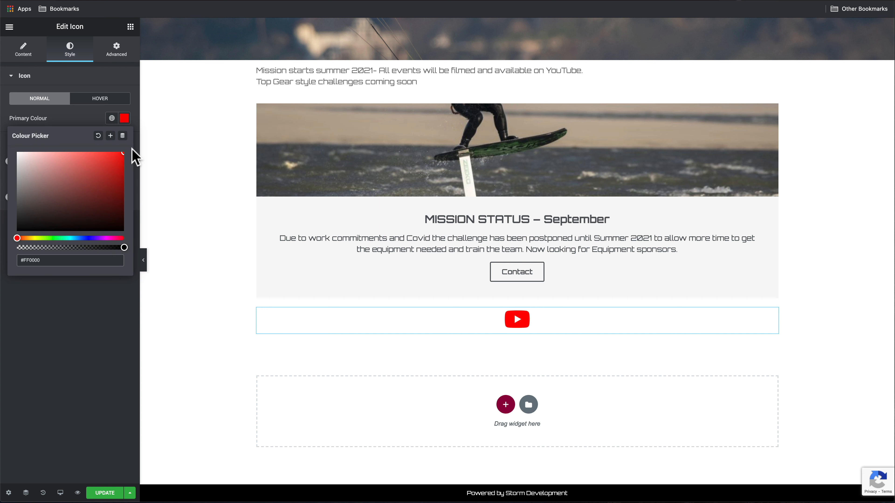
click(130, 117)
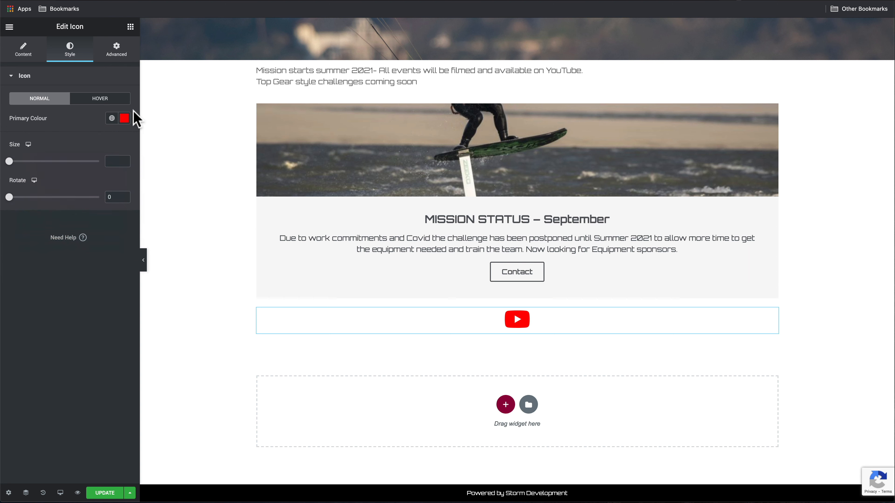
click(506, 405)
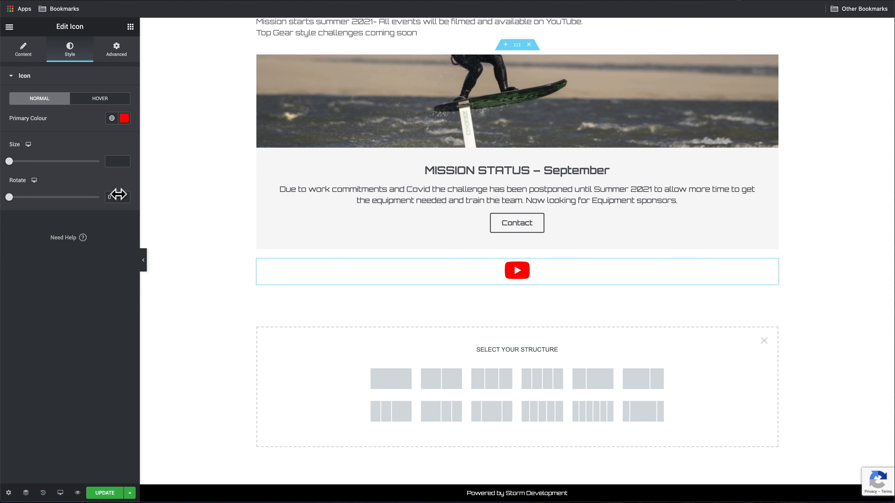
click(8, 29)
drag(36, 203, 516, 282)
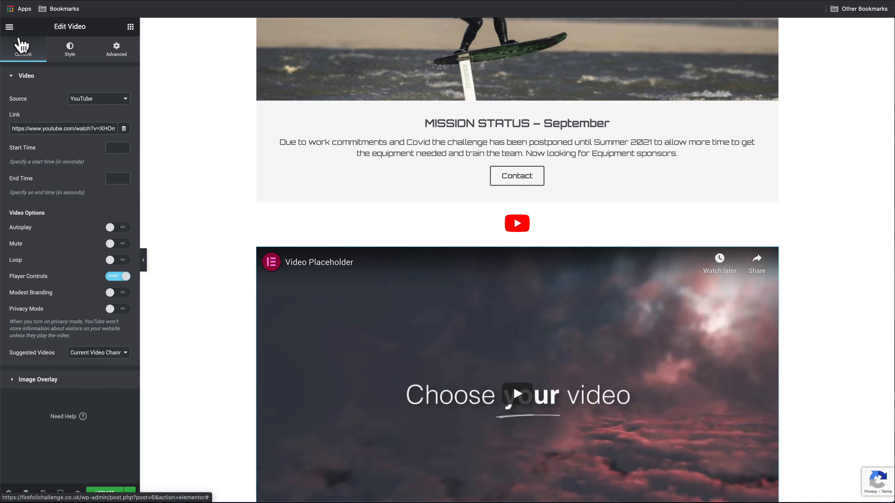
click(10, 29)
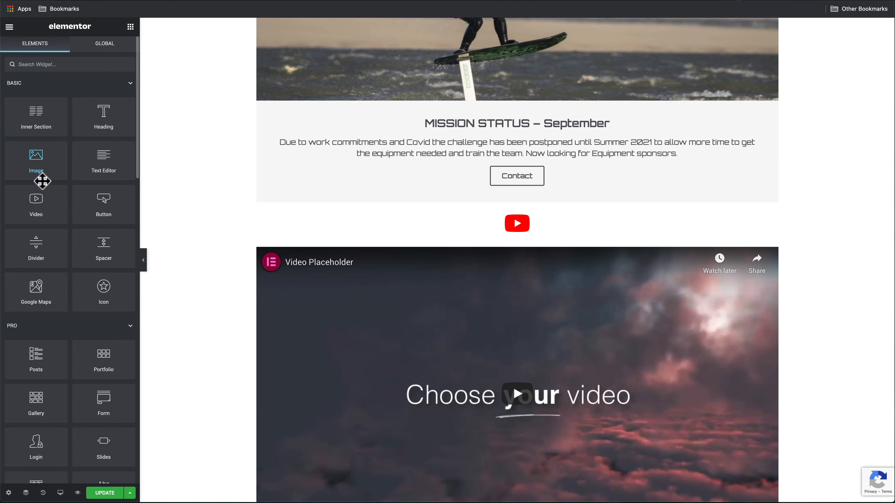
drag(32, 202, 378, 310)
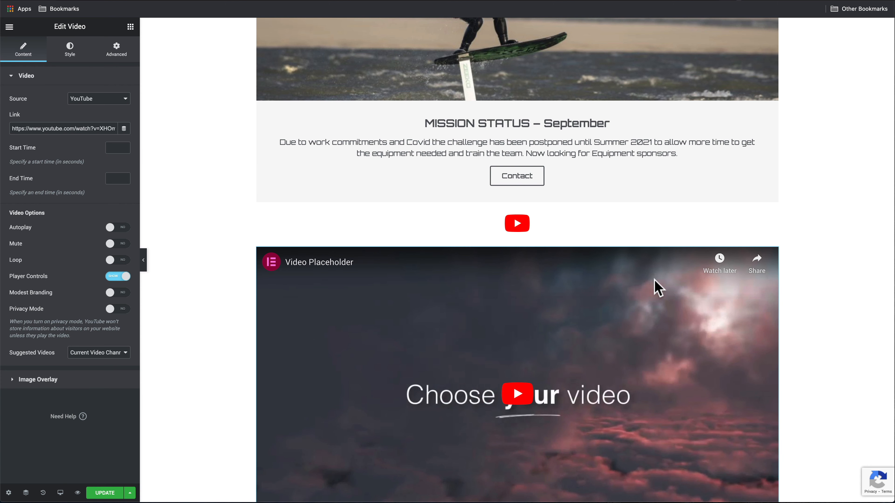
triple_click(87, 127)
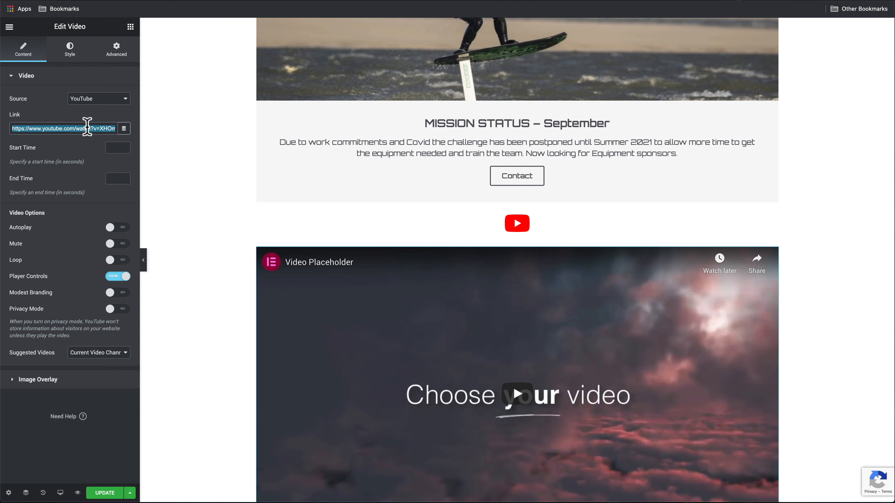
key(super+v)
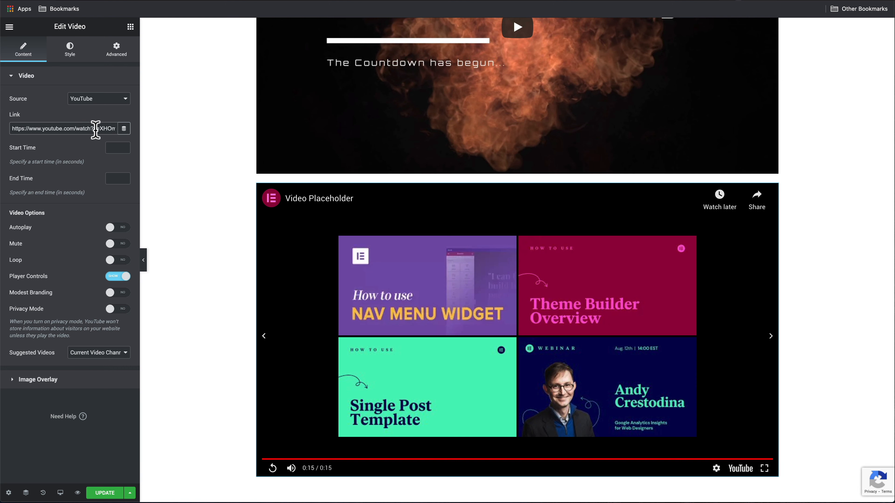
triple_click(96, 129)
text(https://youtu.be/Km2BfNzOGAc)
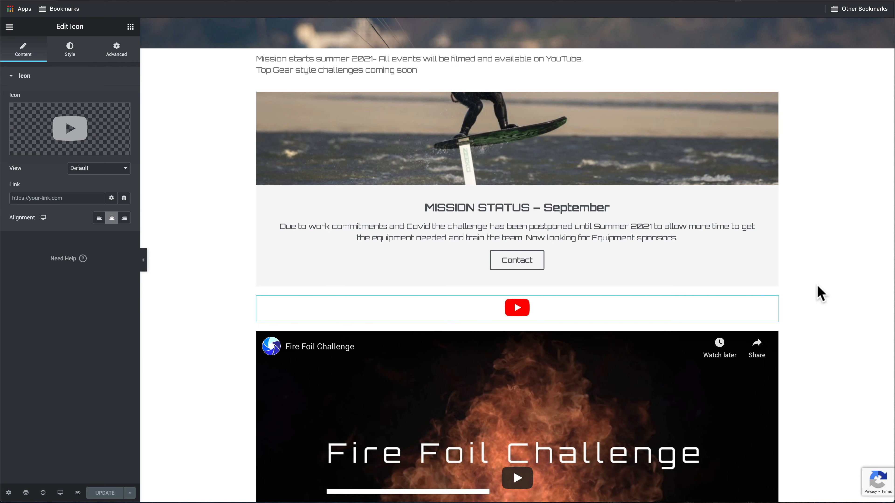
Add a Button widget above the video, found by searching 'button'
click(10, 27)
click(6, 29)
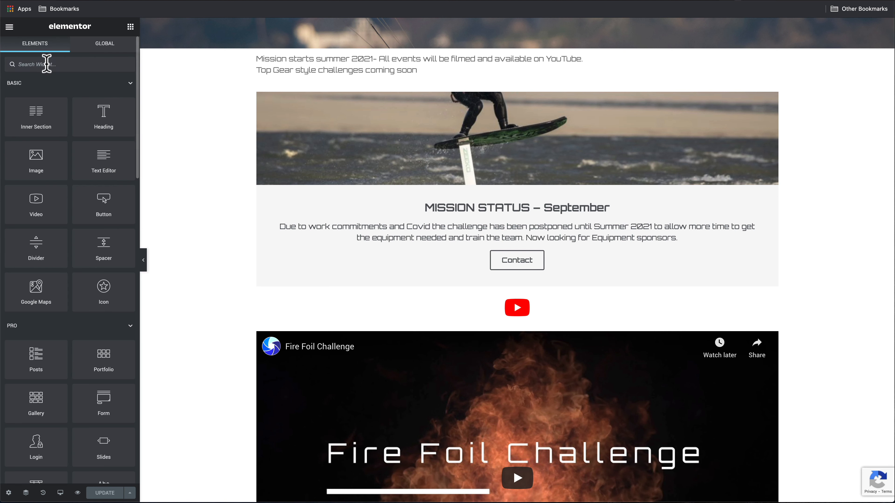
text(buttom)
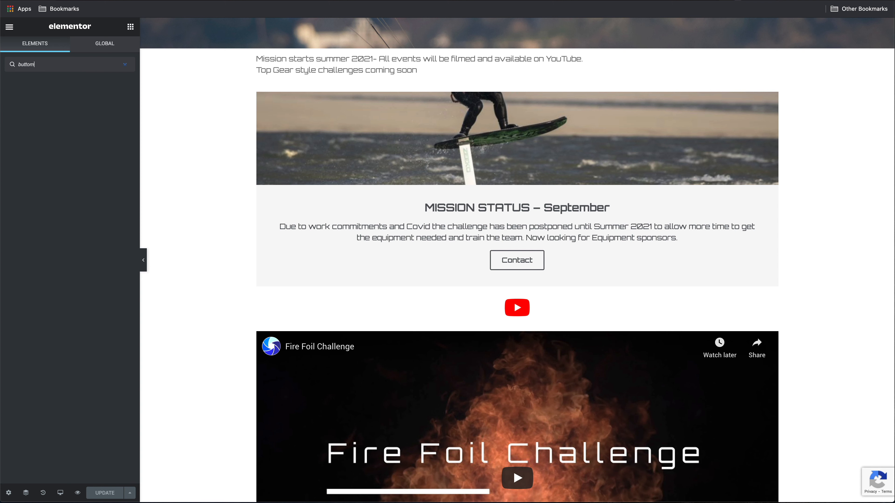
key(BackSpace)
text(n)
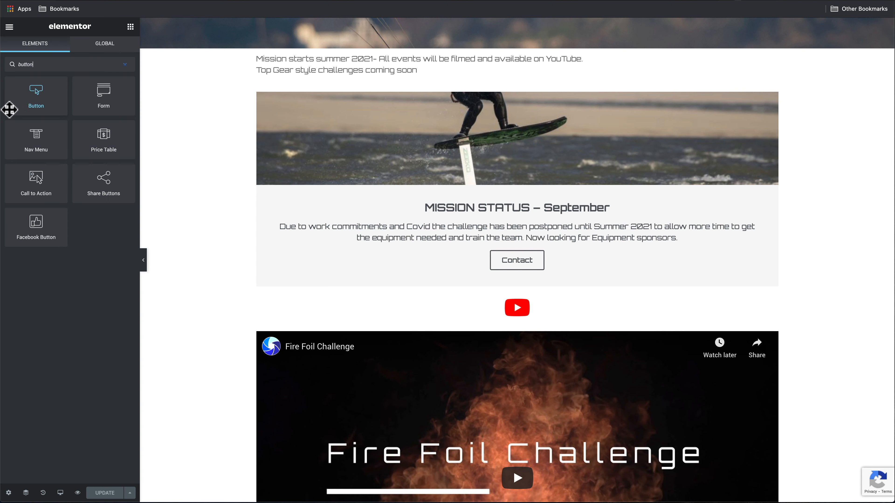
drag(9, 110, 504, 339)
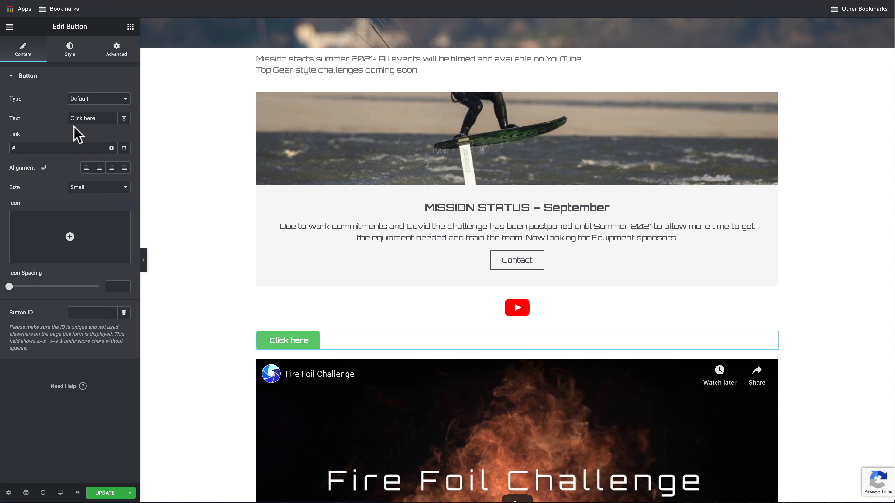
Make the button a large, centred 'Donate' button linking to the YouTube channel
drag(99, 117, 1, 120)
text(Donate)
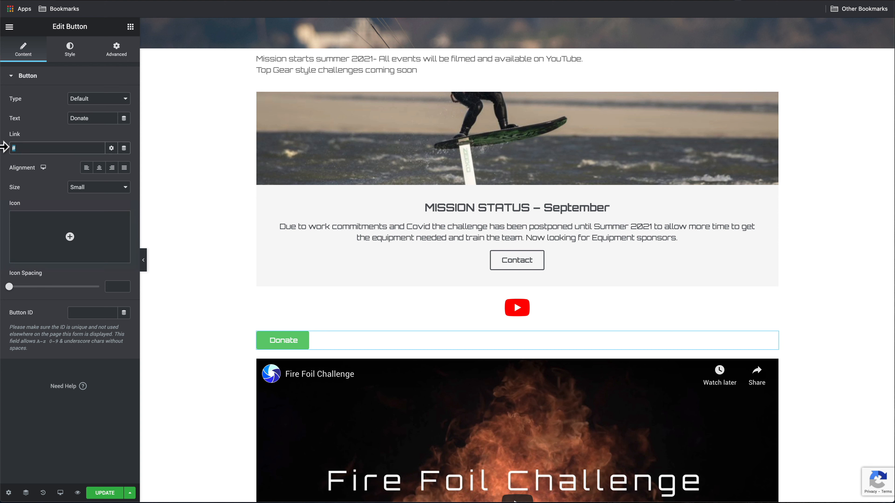
key(ctrl+v)
click(99, 168)
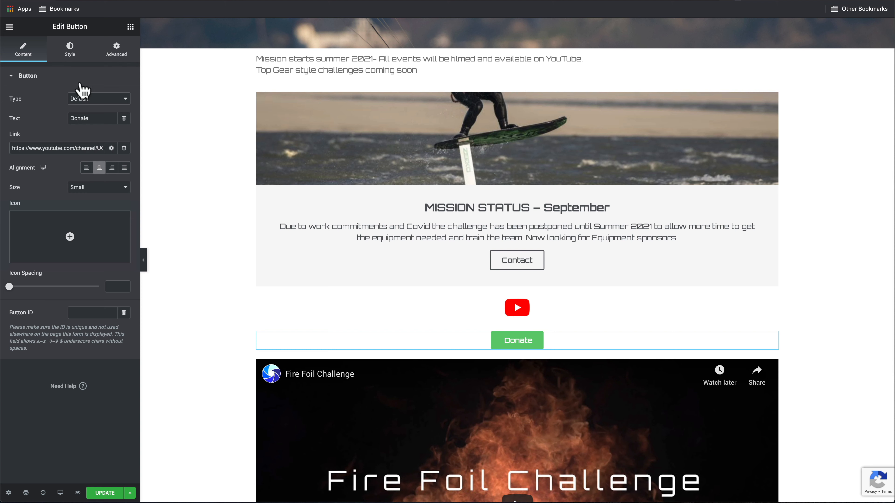
click(70, 51)
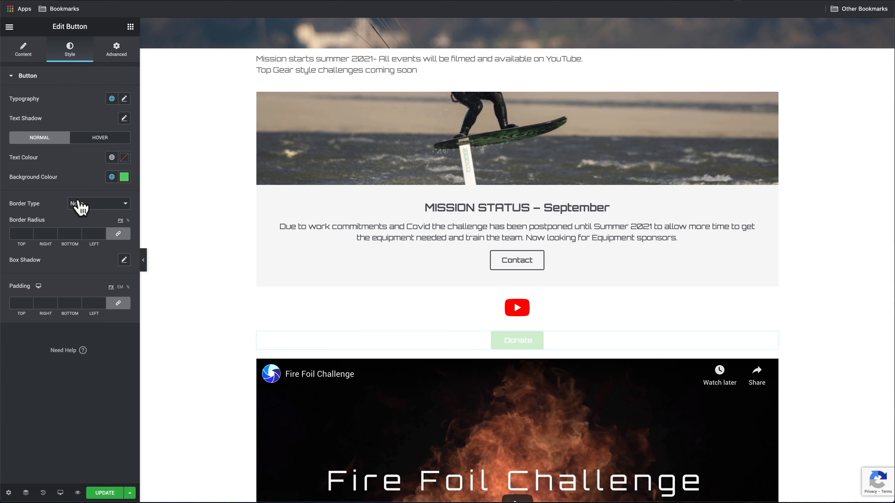
click(24, 49)
click(118, 195)
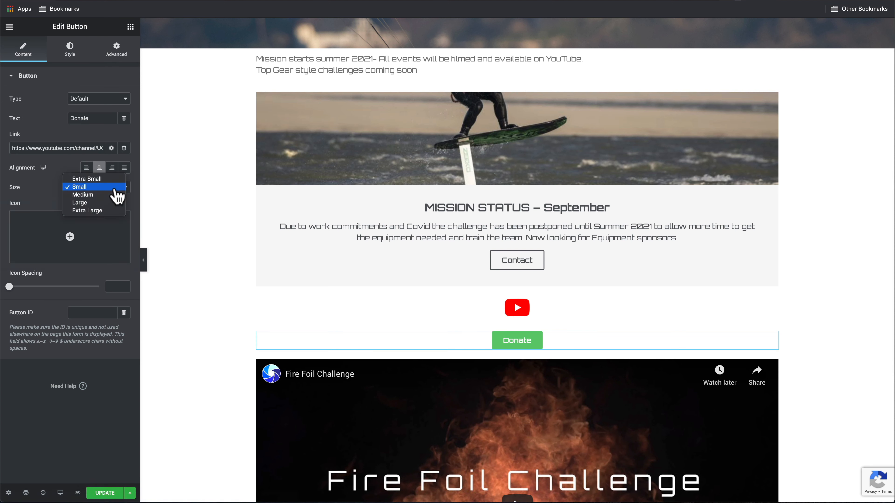
click(94, 205)
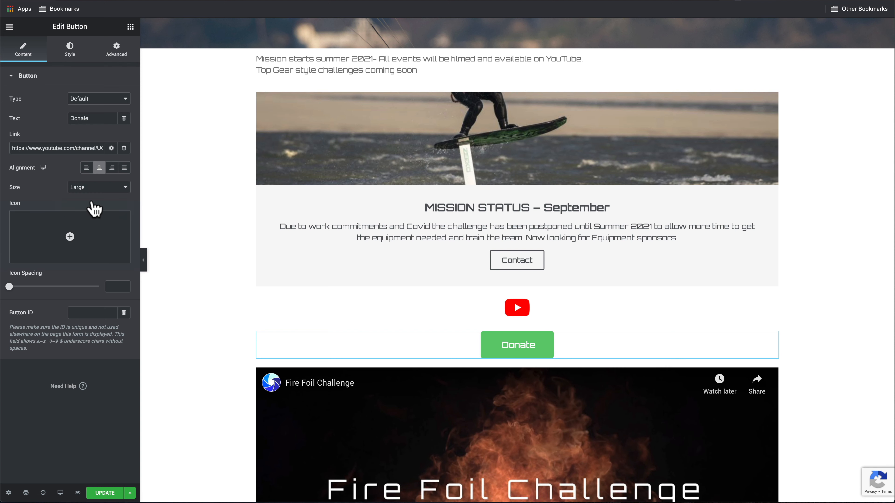
click(520, 307)
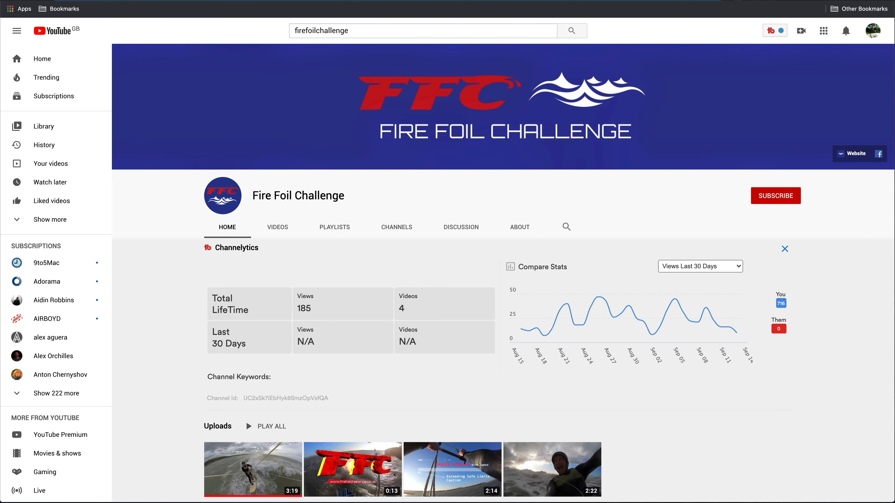
Copy the Fire Foil Challenge channel URL for the YouTube icon link and save the page
right_click(243, 4)
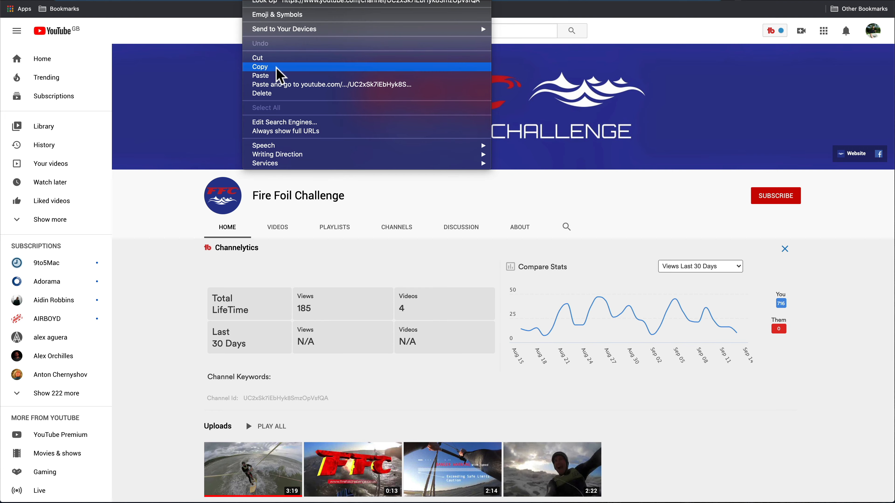
click(280, 73)
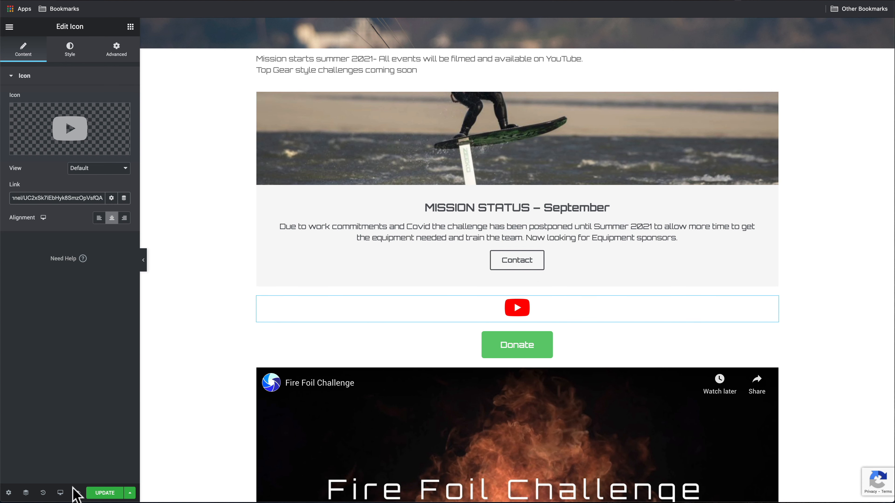
click(113, 496)
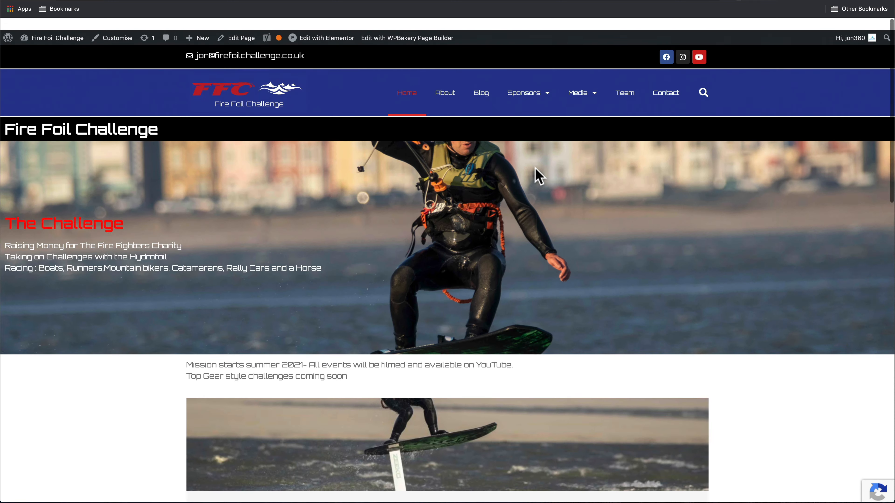
Go to the live site's Contact page and open it in the admin page editor
scroll(535, 167, down, 10)
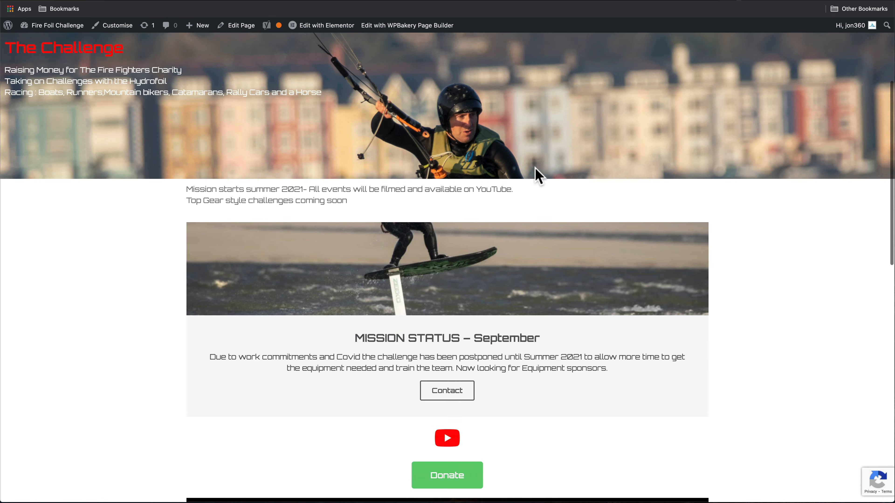
scroll(535, 167, down, 10)
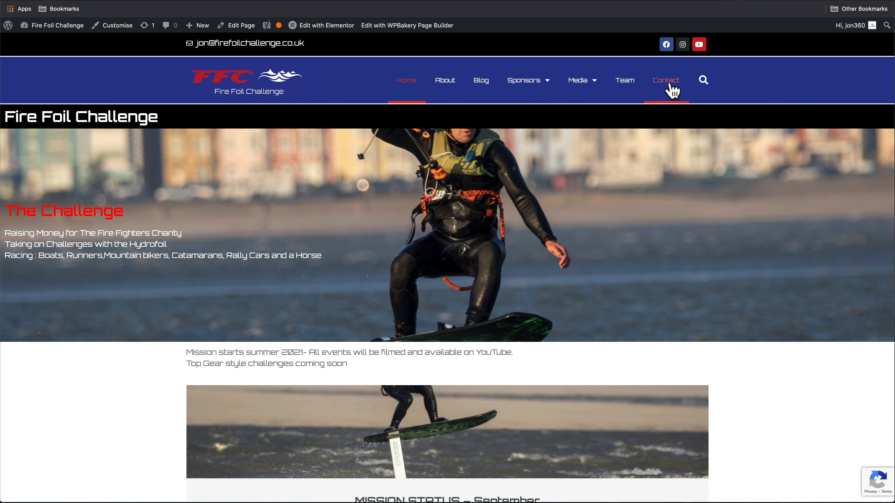
click(674, 88)
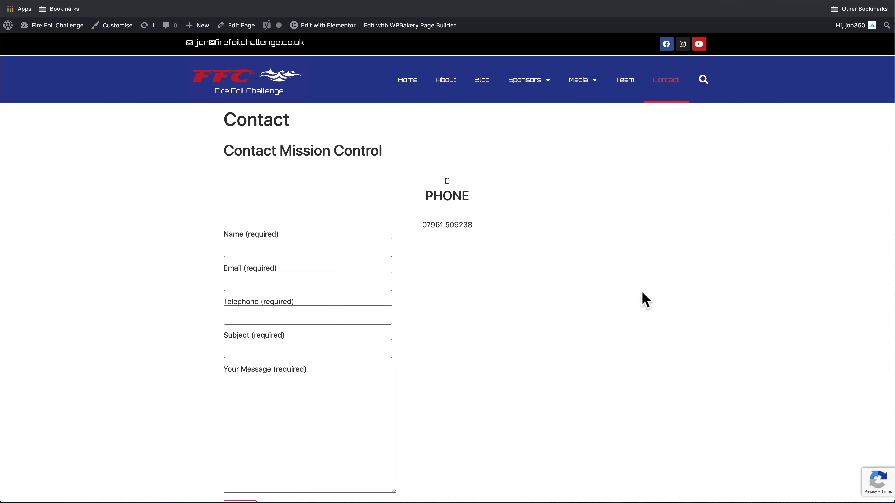
click(111, 324)
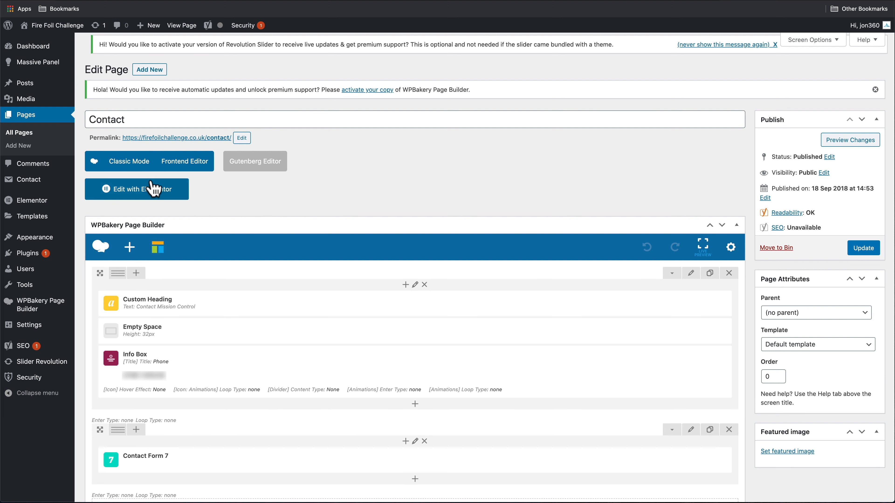
Open Contact in Elementor, delete the old shortcode section and add a single-column section
click(145, 192)
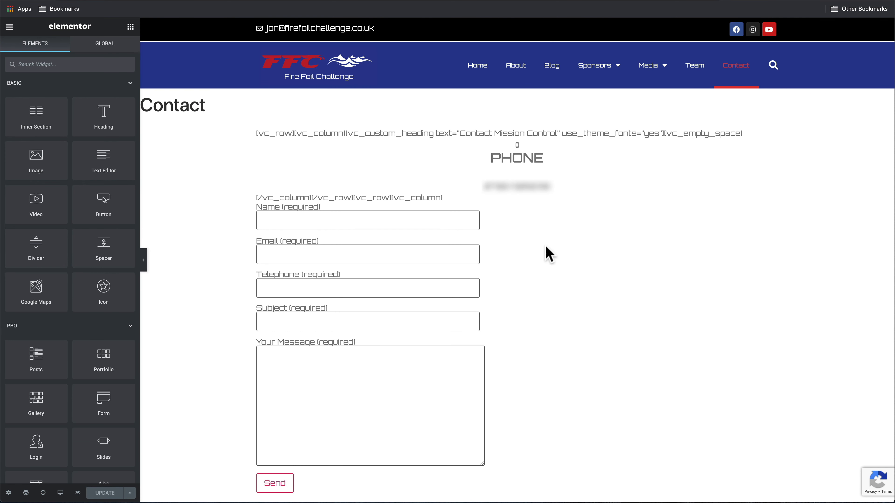
mouse_move(546, 223)
click(529, 119)
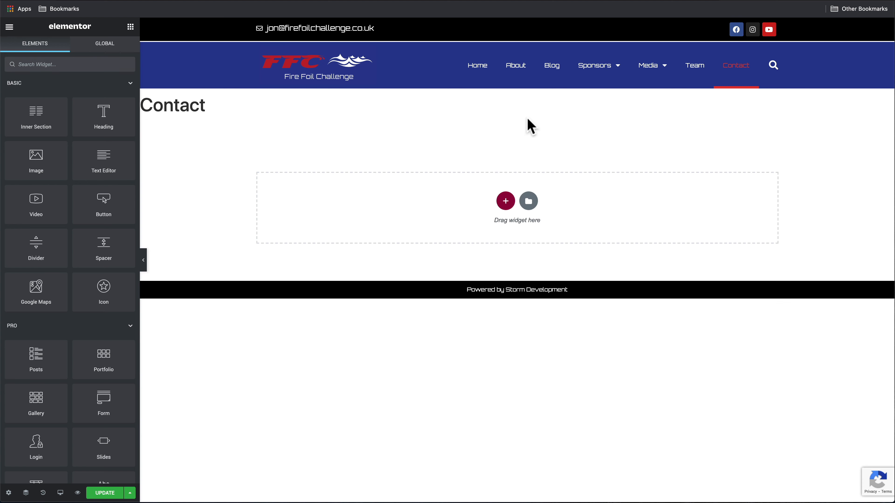
click(507, 201)
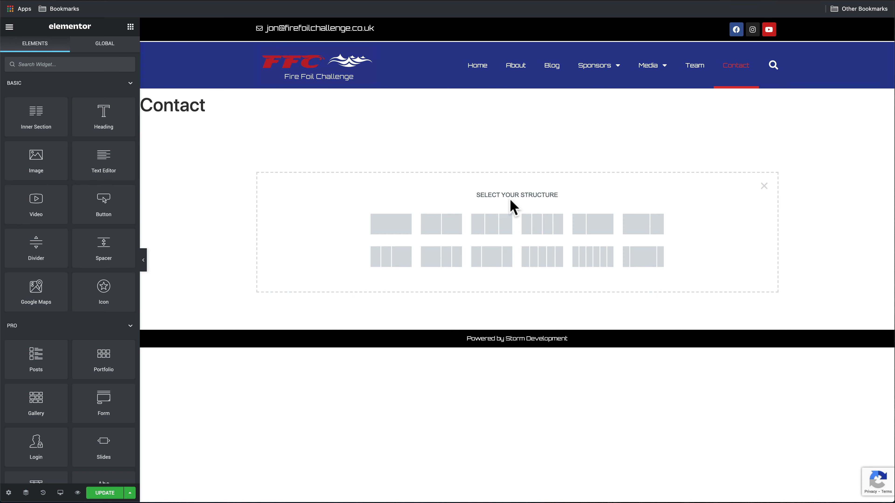
click(386, 229)
Insert the third Get In Touch block from the library's Contact block category
click(528, 213)
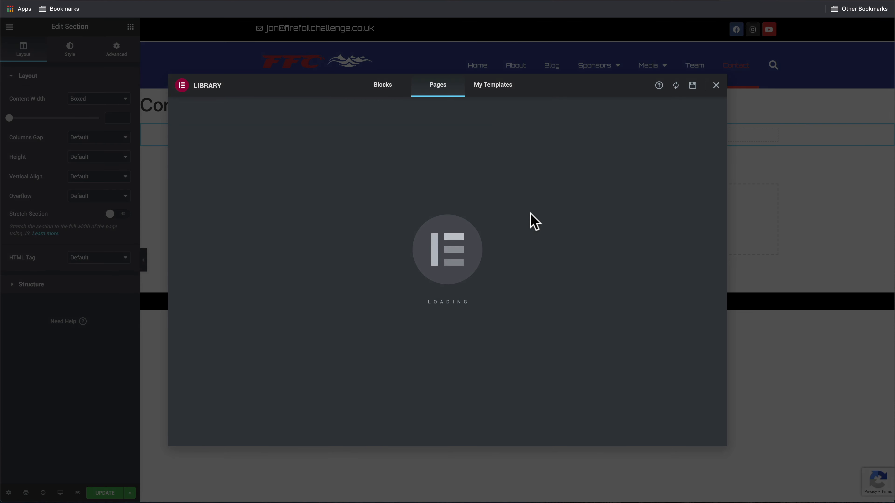
click(384, 86)
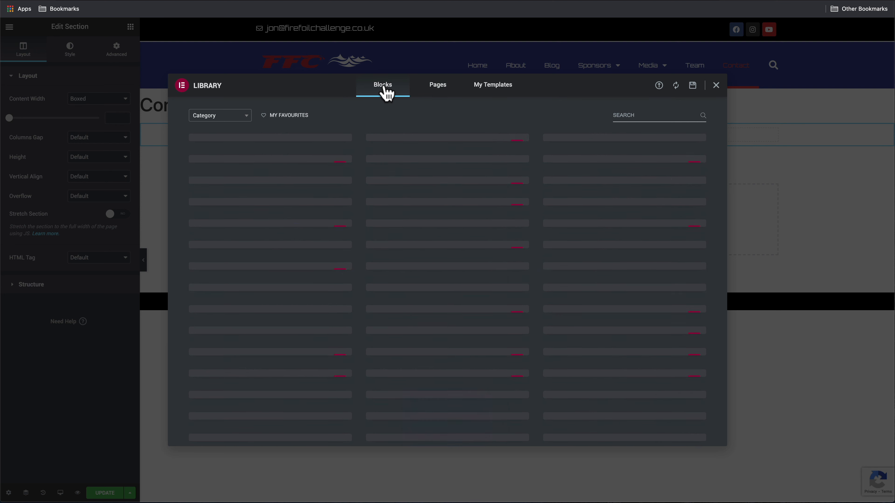
click(206, 118)
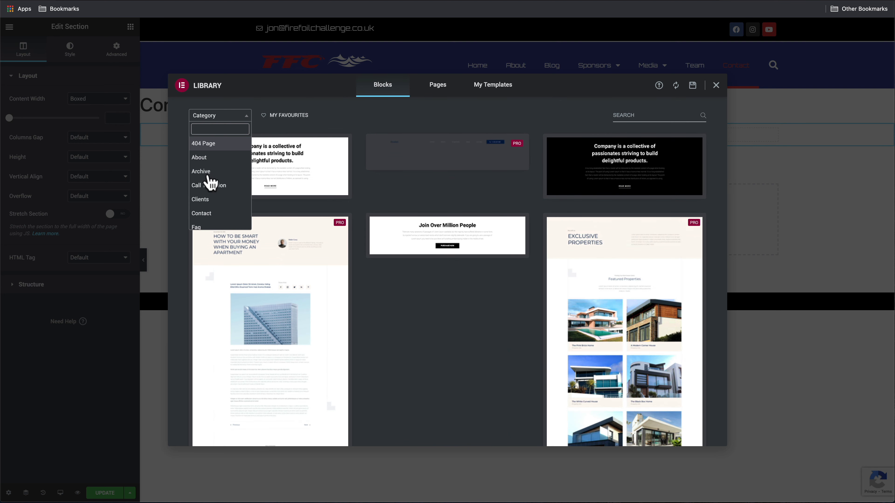
click(212, 214)
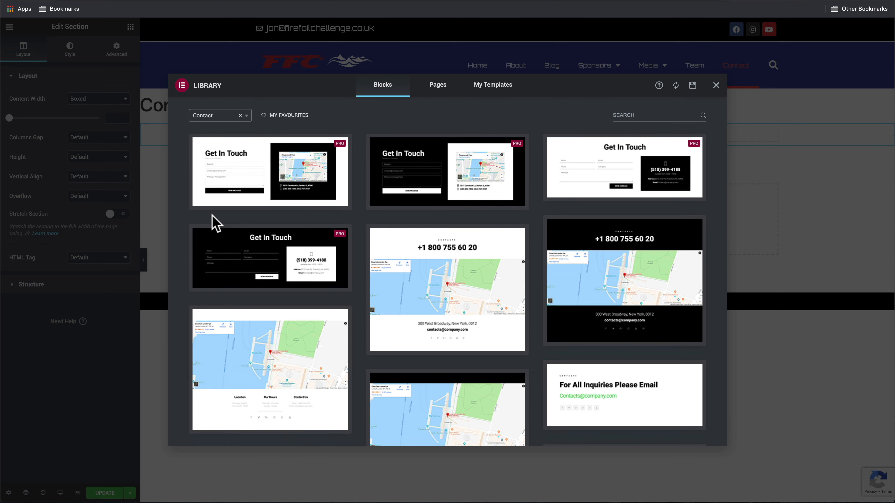
mouse_move(389, 198)
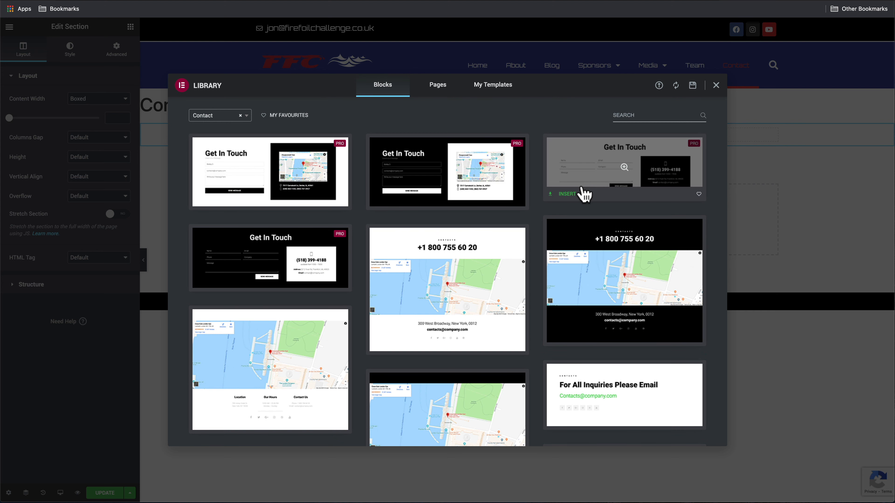
click(570, 194)
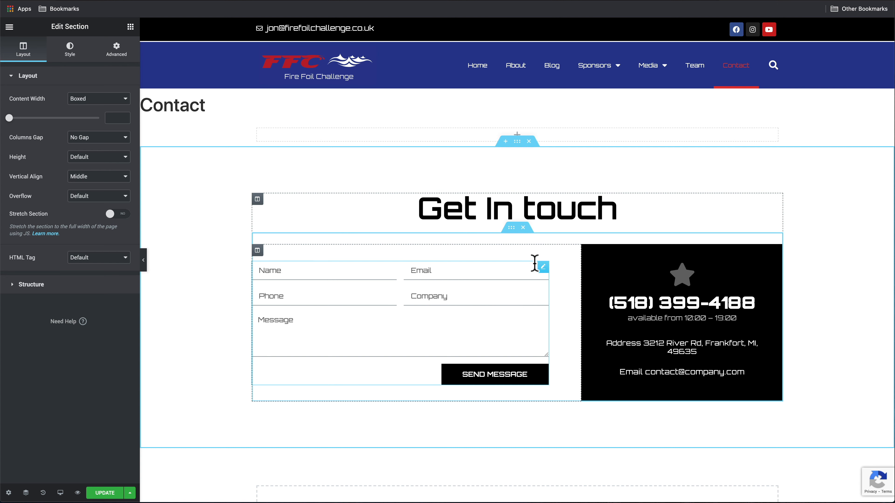
Set the form's From Email to the site's own address and Reply-To to Email Field
click(544, 269)
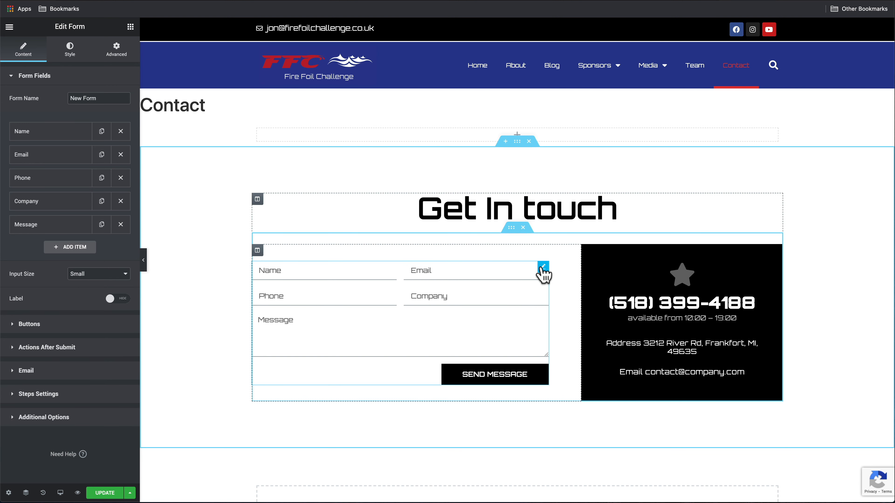
click(94, 371)
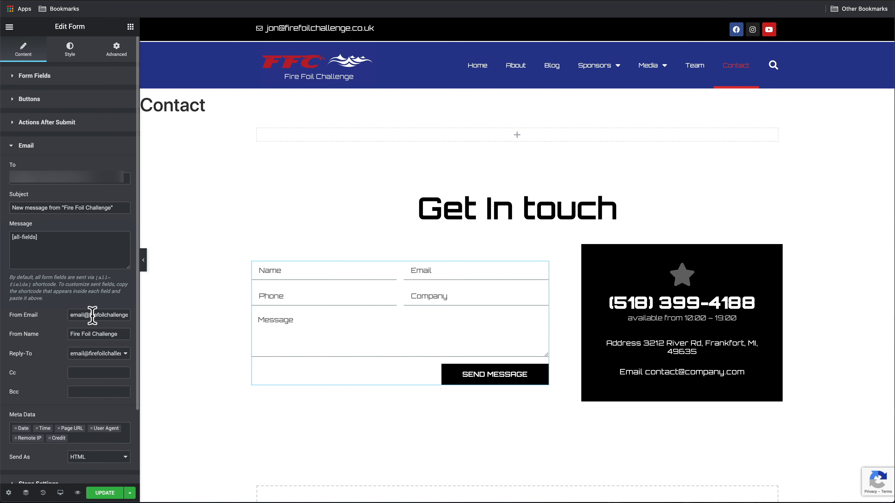
text(jon)
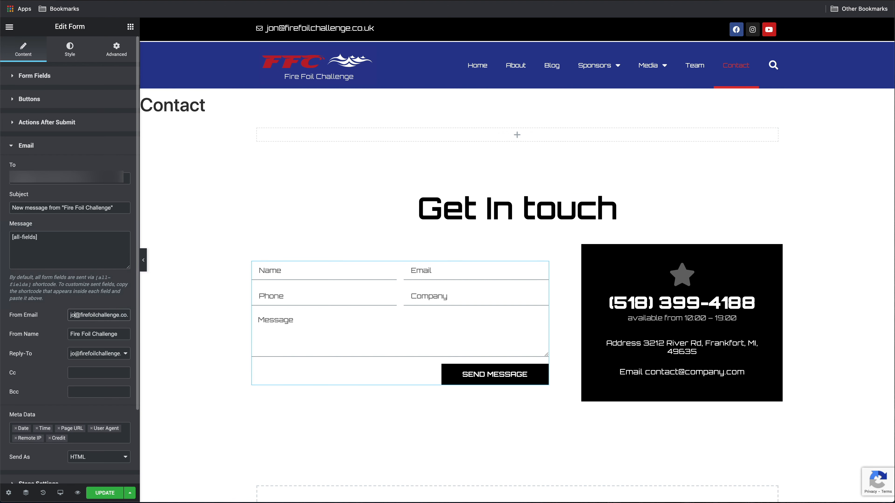
click(81, 357)
click(87, 366)
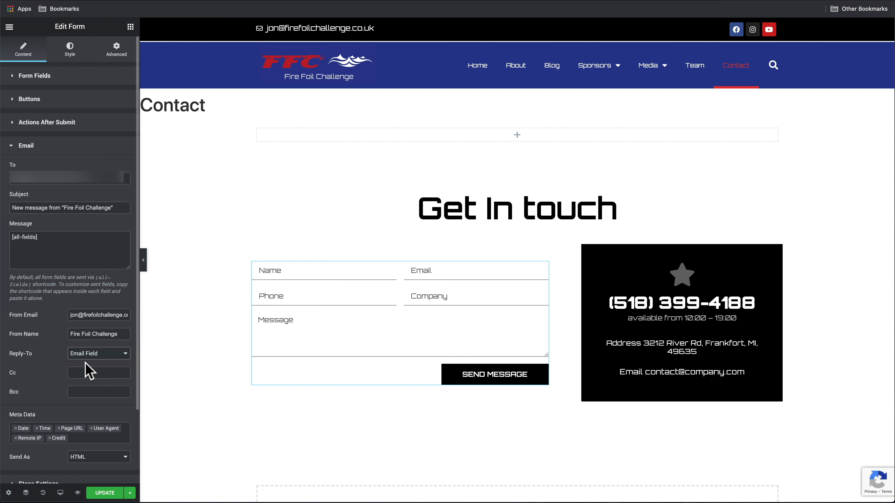
Replace the sample phone number in the info box with the site's own number
click(646, 307)
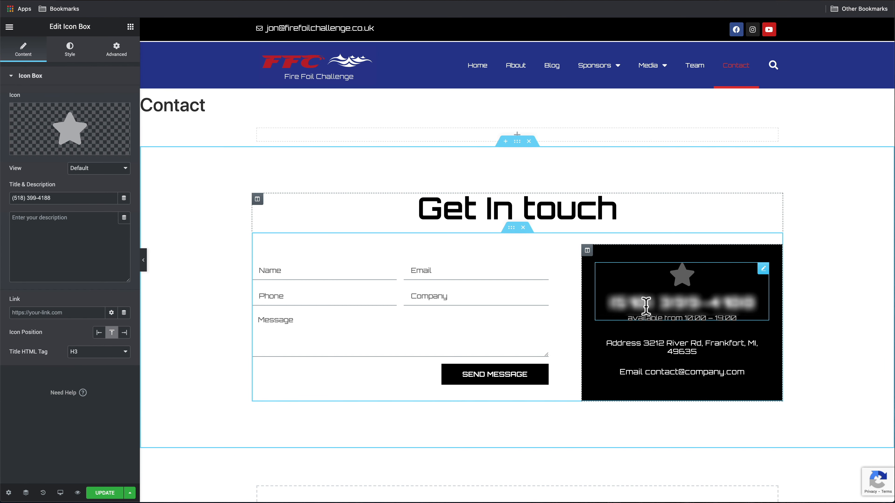
key(BackSpace)
key(BackSpace)
key(BackSpace)
key(BackSpace)
key(BackSpace)
key(BackSpace)
key(BackSpace)
key(BackSpace)
key(BackSpace)
key(BackSpace)
key(BackSpace)
key(BackSpace)
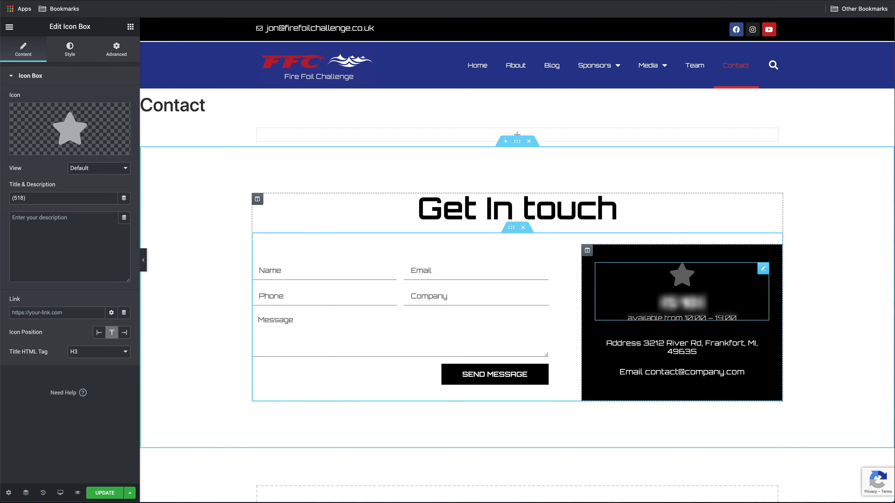
key(BackSpace)
key(BackSpace)
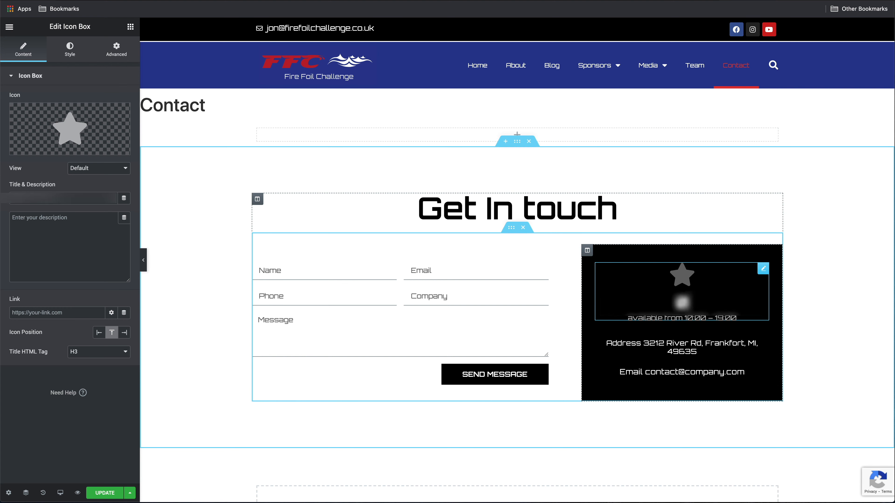
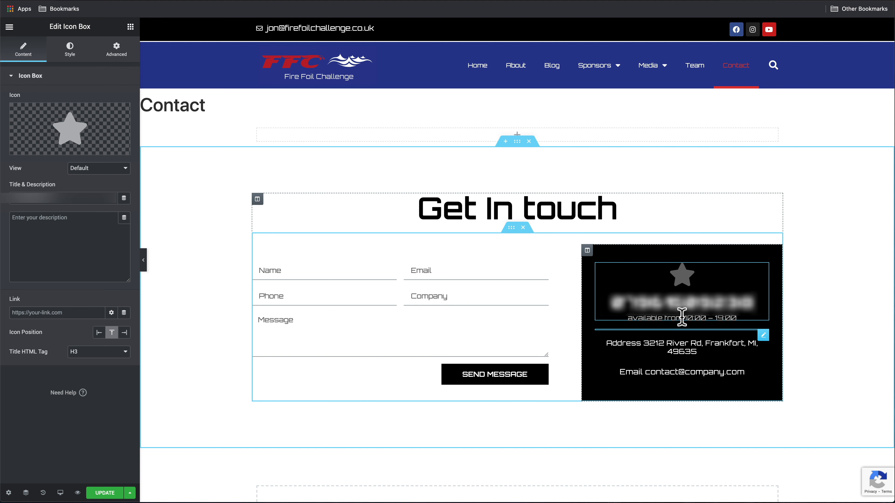
Replace the placeholder e-mail line with the site's real e-mail address
click(684, 372)
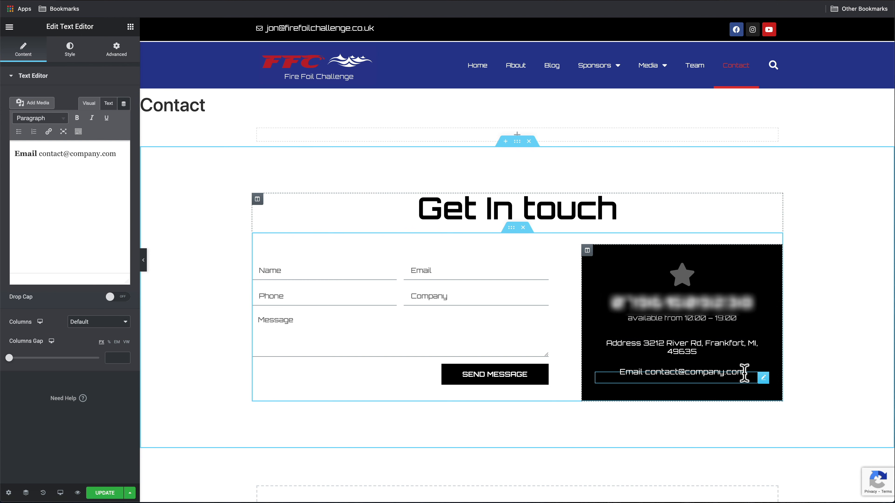
drag(744, 373, 645, 373)
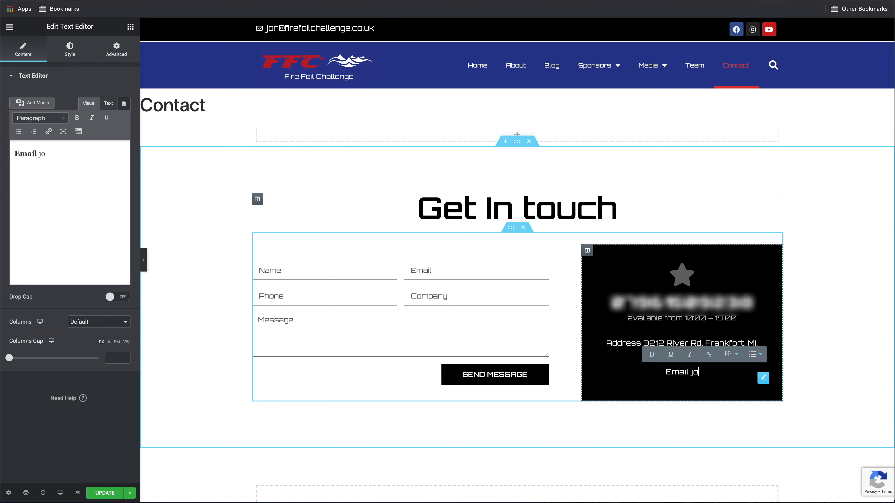
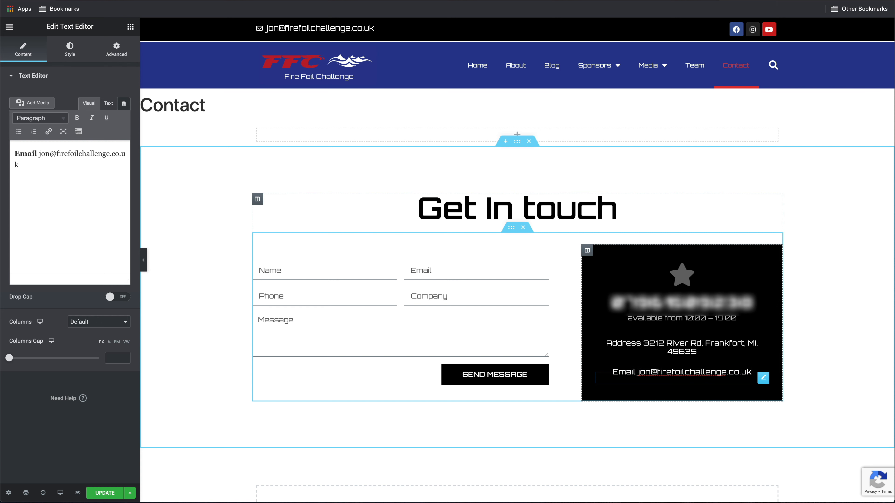
Delete the Address line from the contact info panel
right_click(763, 346)
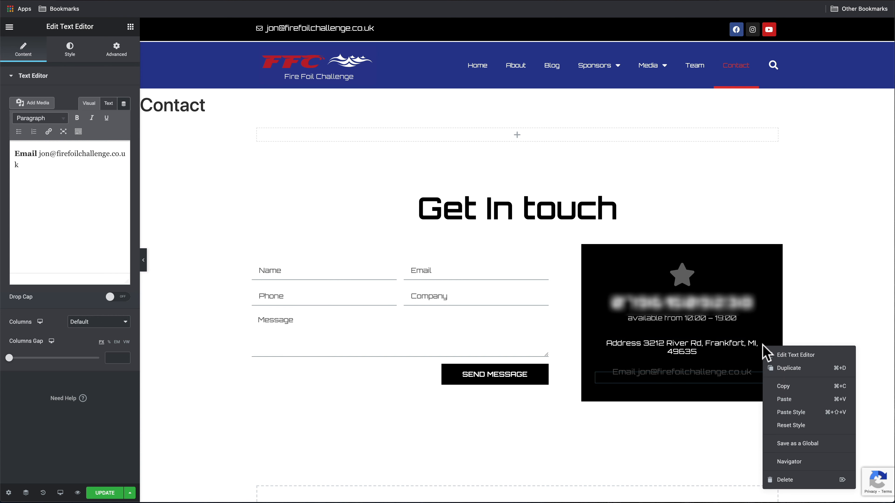
click(789, 480)
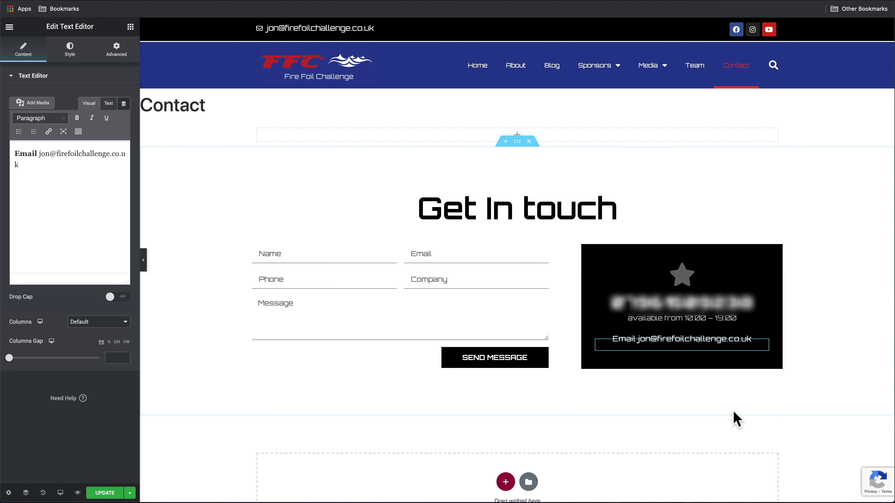
click(715, 319)
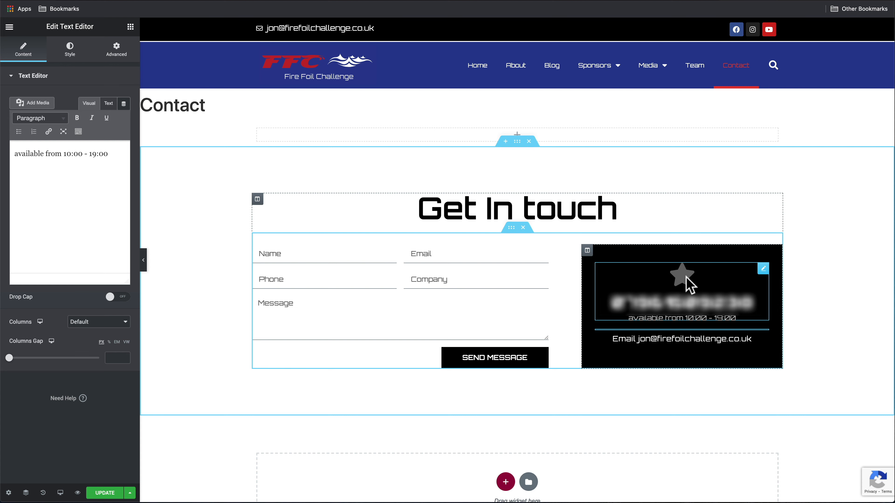
Swap the phone box's star for the Mobile icon and enable Hide Title
click(763, 269)
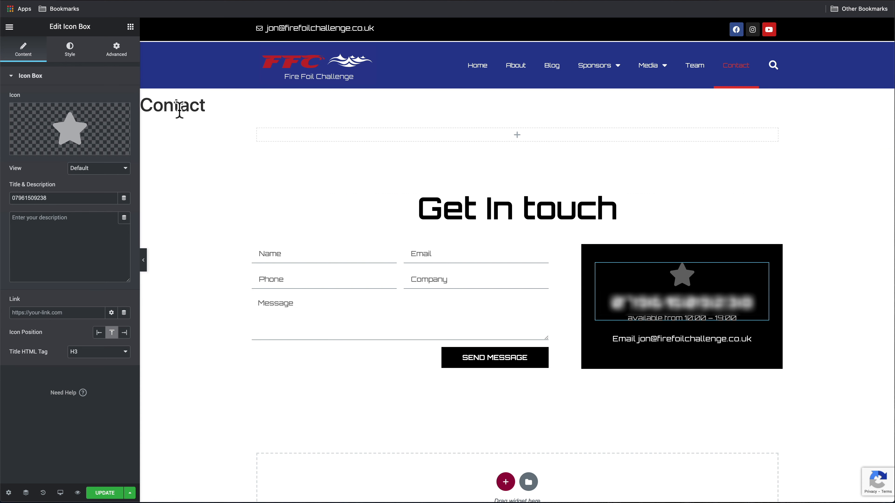
click(72, 134)
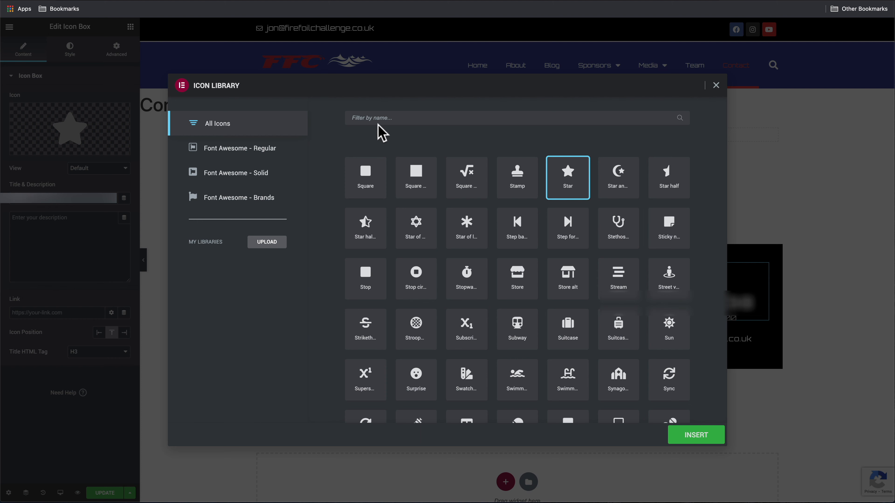
click(375, 118)
text(mobi)
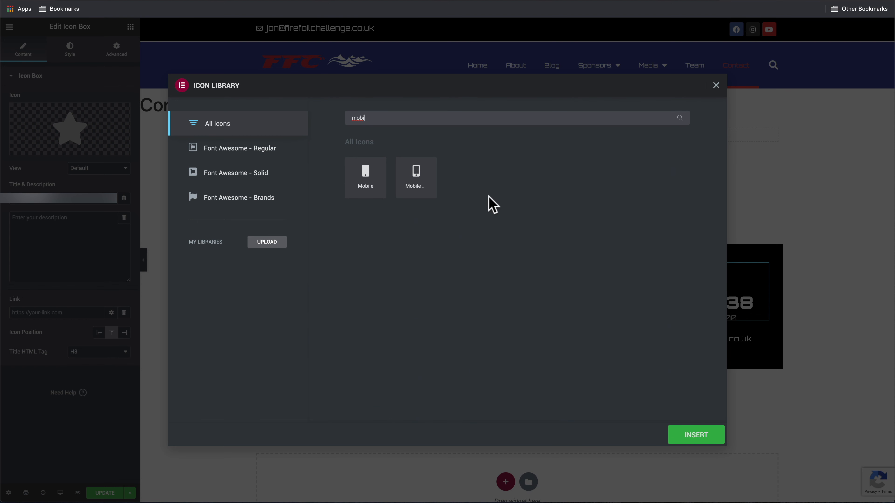
click(427, 184)
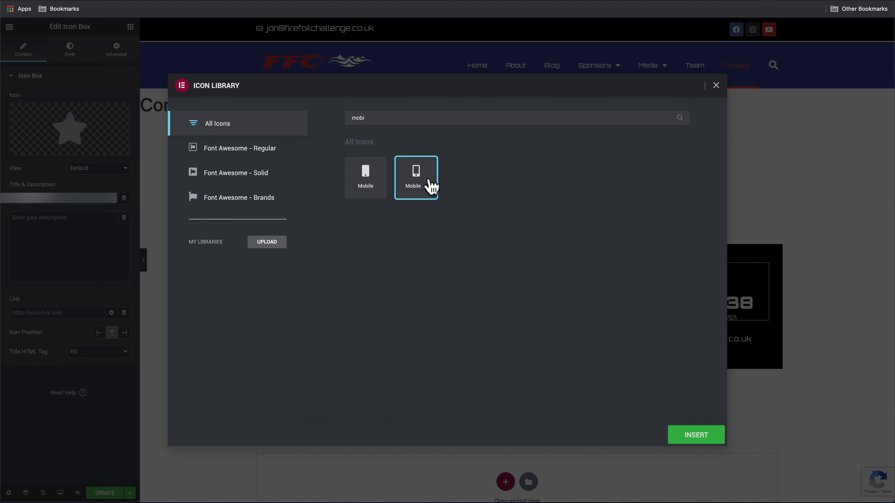
click(685, 441)
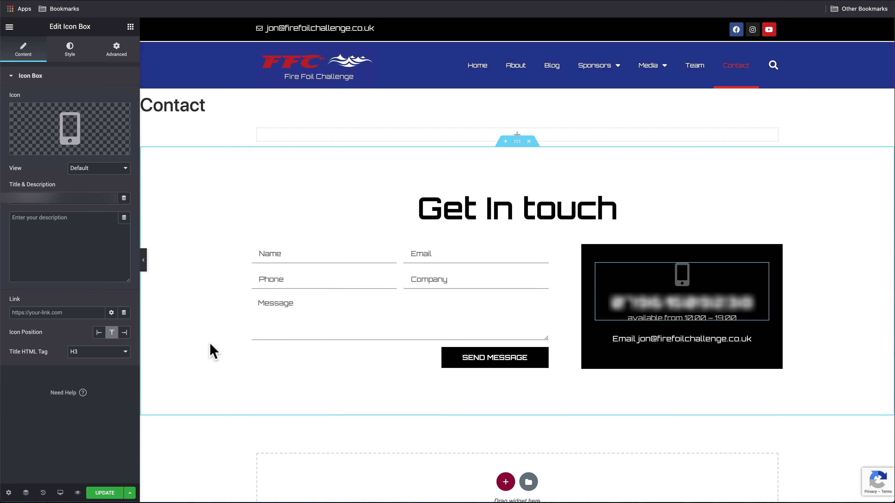
click(8, 493)
click(114, 216)
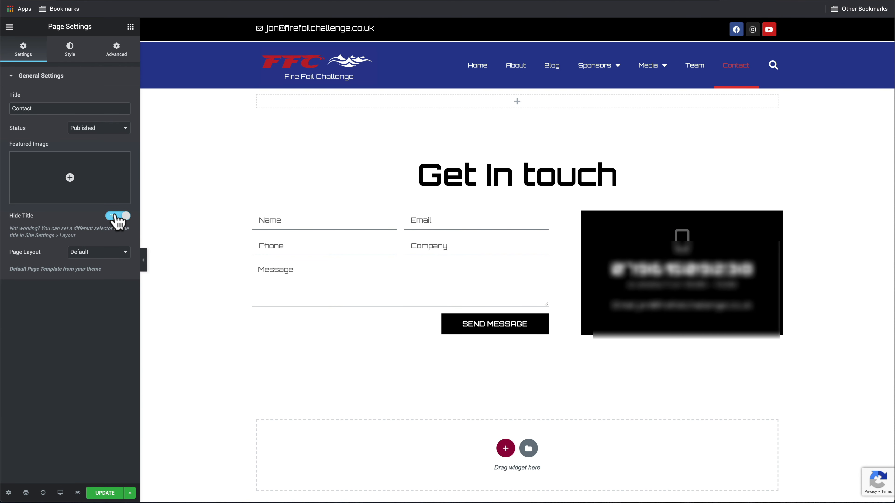
Add a Heading widget to the empty top section and retitle it 'Contact'
click(517, 102)
drag(103, 116, 521, 106)
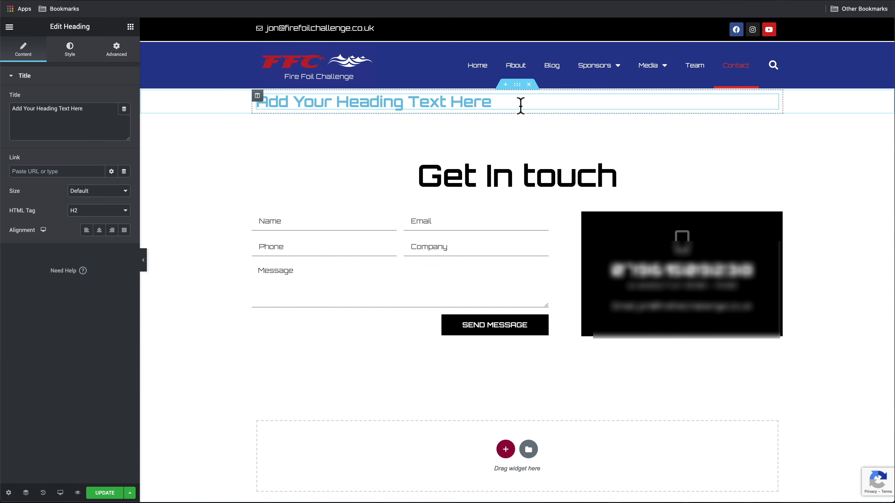
triple_click(87, 110)
text(Contact)
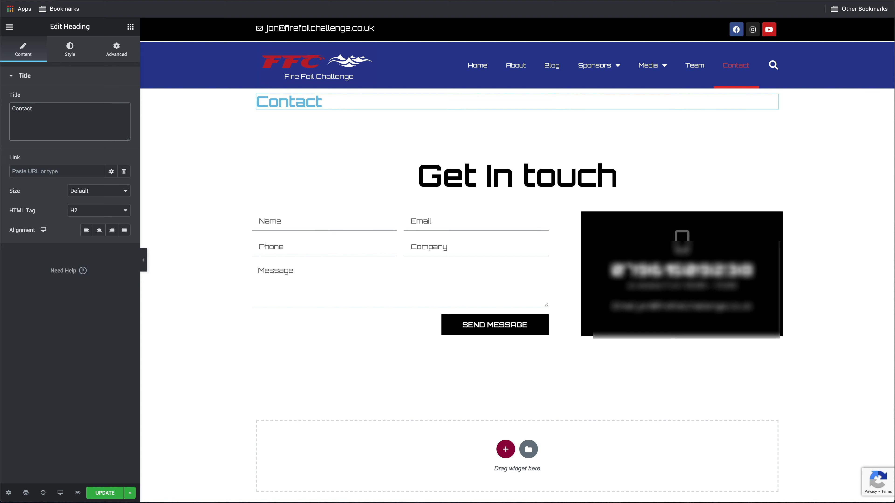
Give the top section a classic black (#000000) background
click(517, 86)
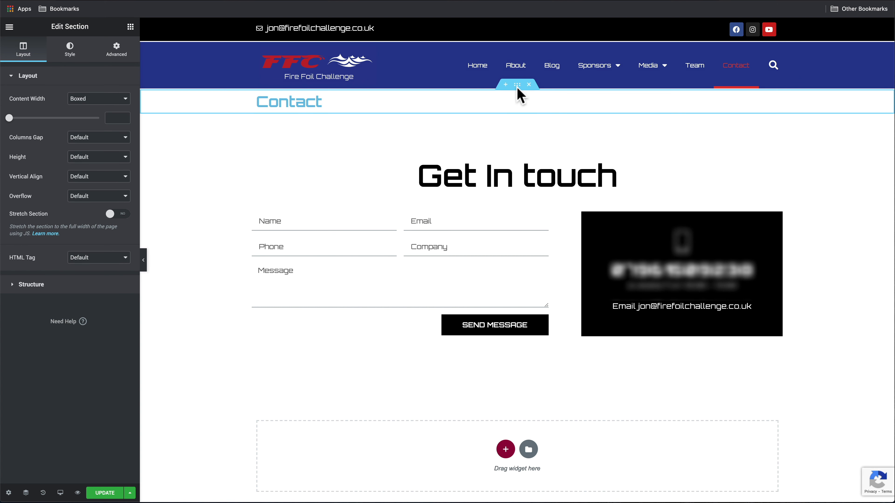
click(77, 56)
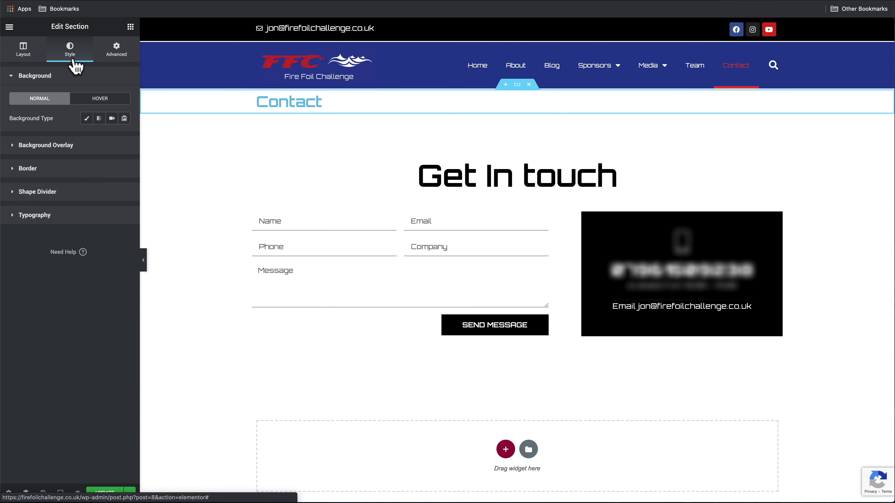
click(88, 118)
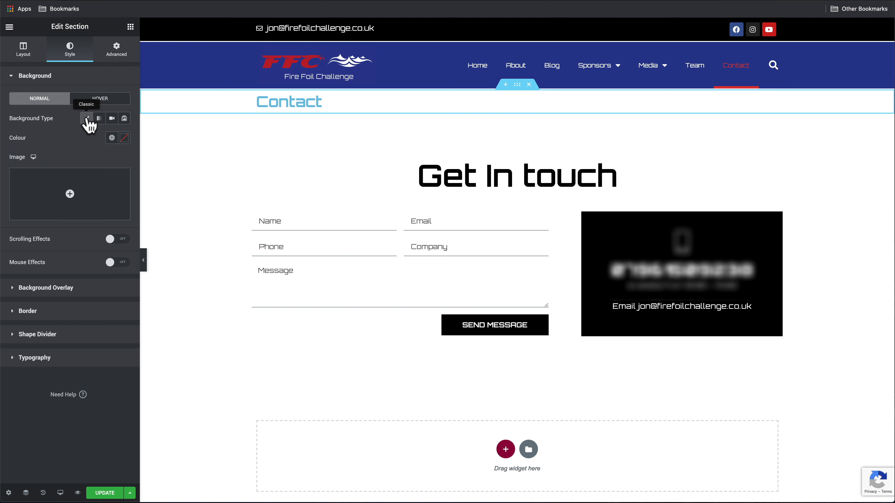
click(124, 138)
drag(19, 247, 7, 270)
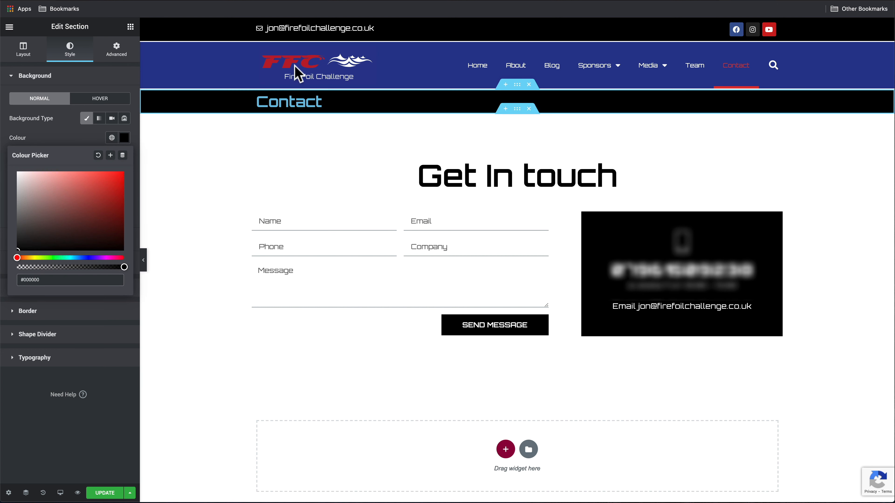
Make the Contact heading text white (#FFFFFF) and save the page
click(262, 99)
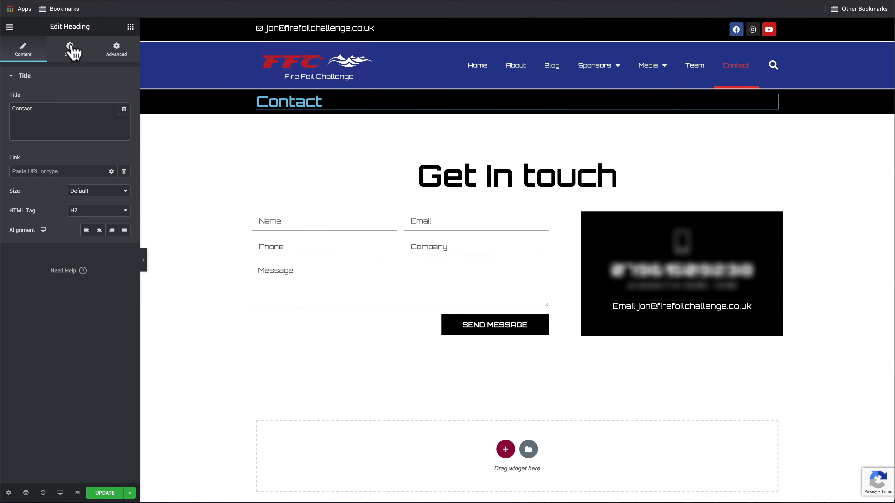
click(72, 52)
click(125, 99)
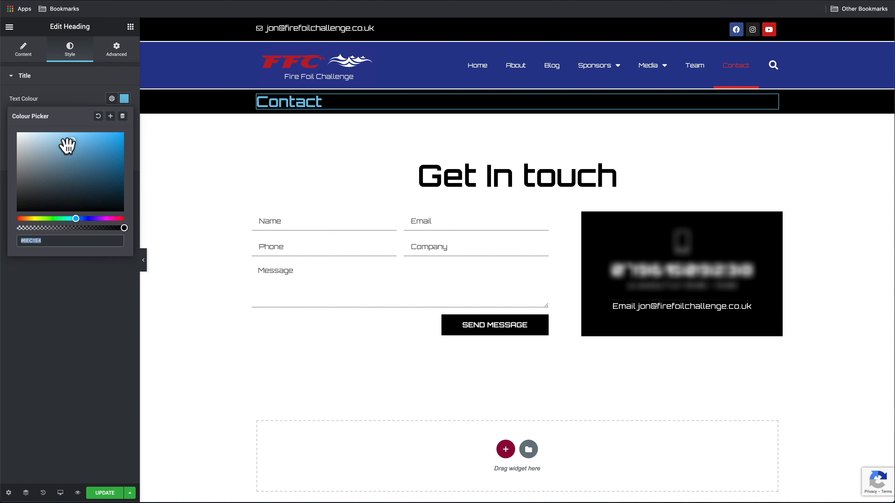
drag(67, 144, 2, 120)
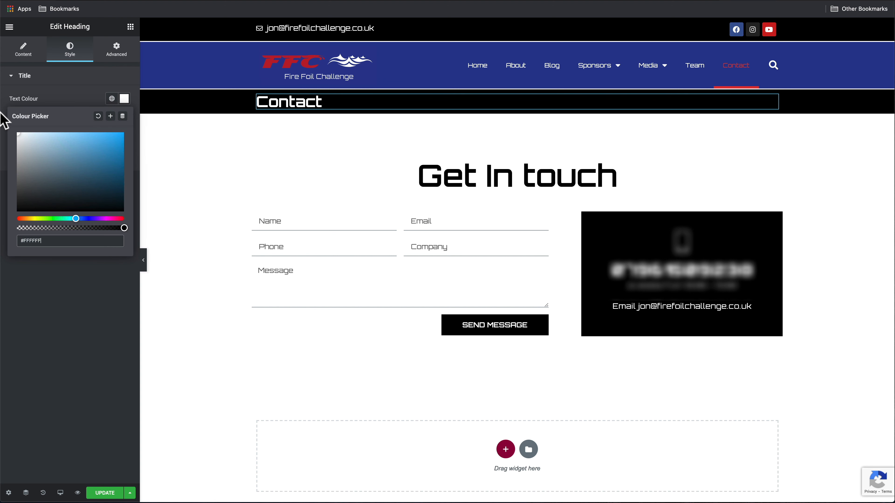
click(104, 493)
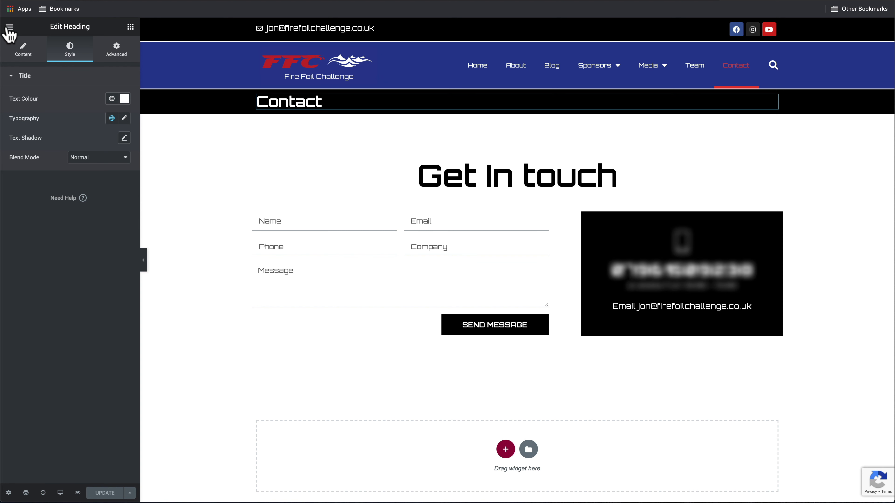
click(8, 28)
In Theme Builder, create a new Archive-type template named 'Blog'
click(57, 190)
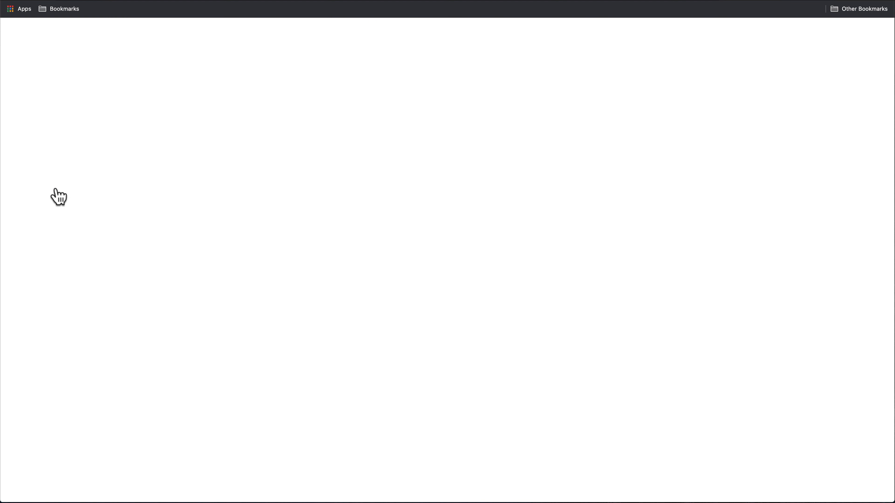
mouse_move(46, 226)
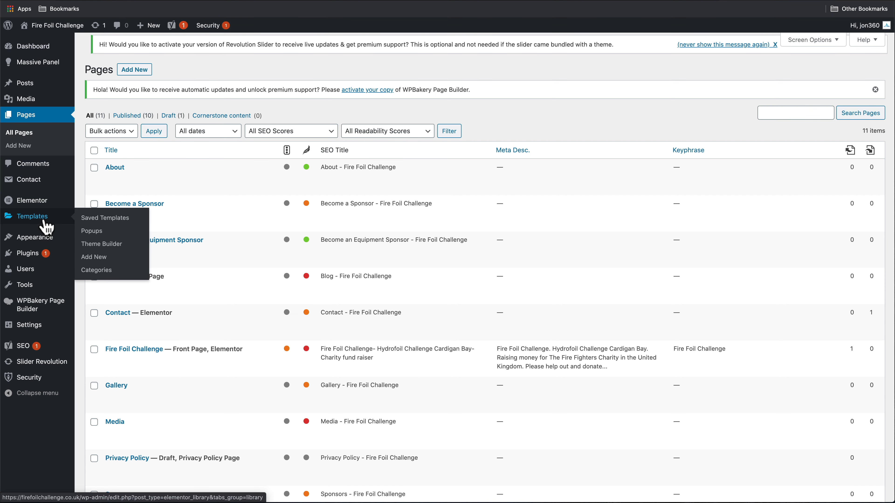
click(112, 245)
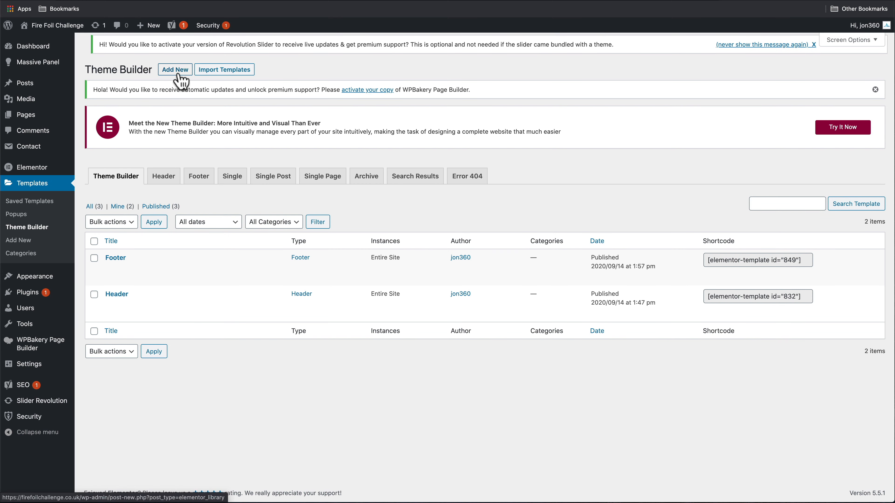
click(177, 71)
click(505, 257)
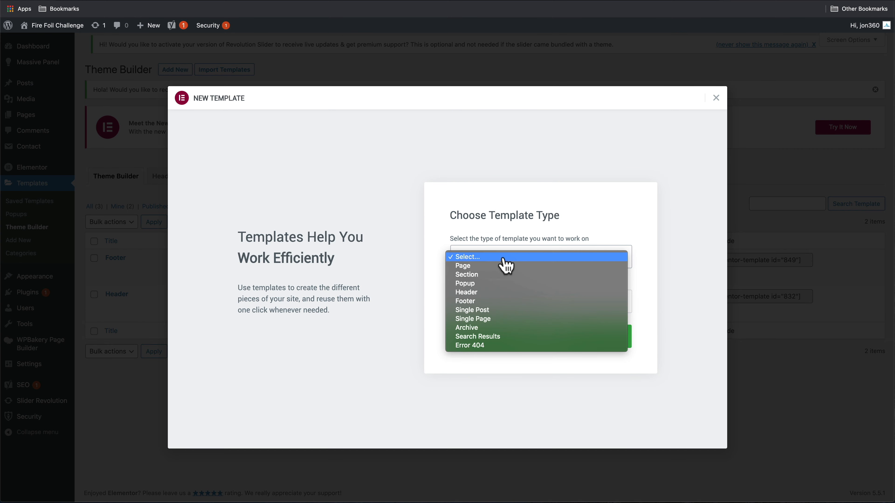
click(505, 328)
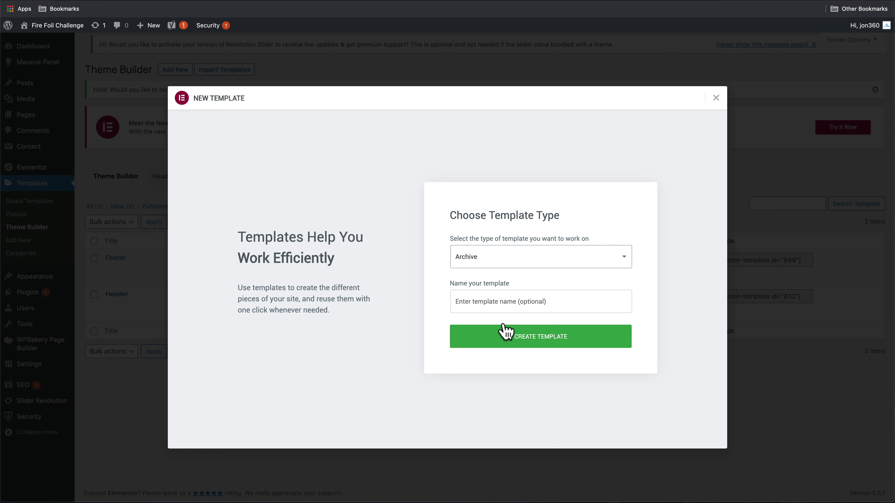
click(488, 302)
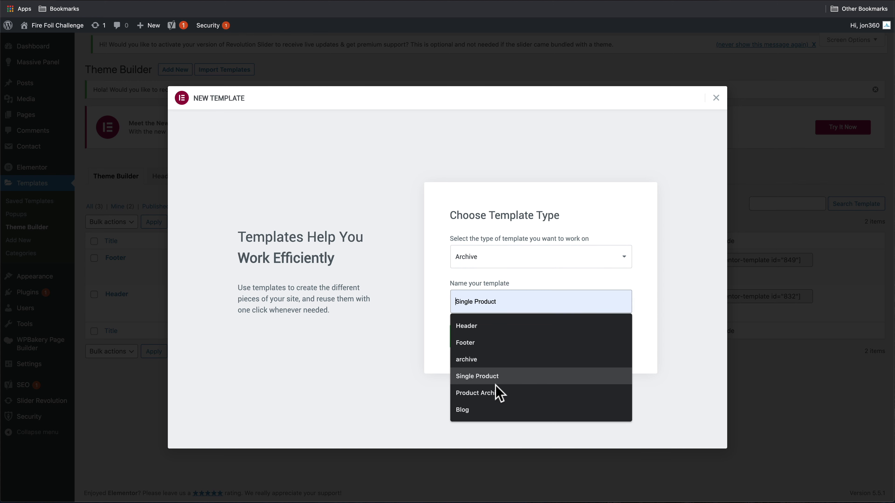
click(494, 410)
click(557, 343)
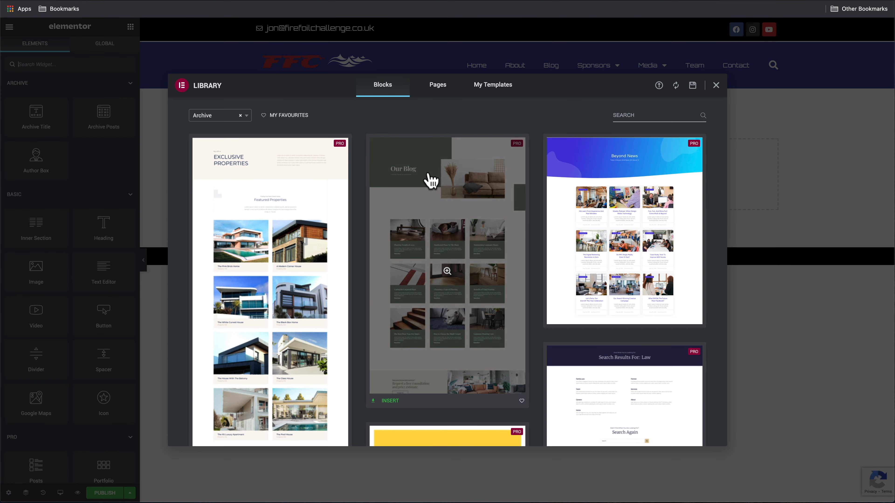
Insert the ready-made Archives block into the Blog template
click(243, 116)
scroll(573, 242, down, 10)
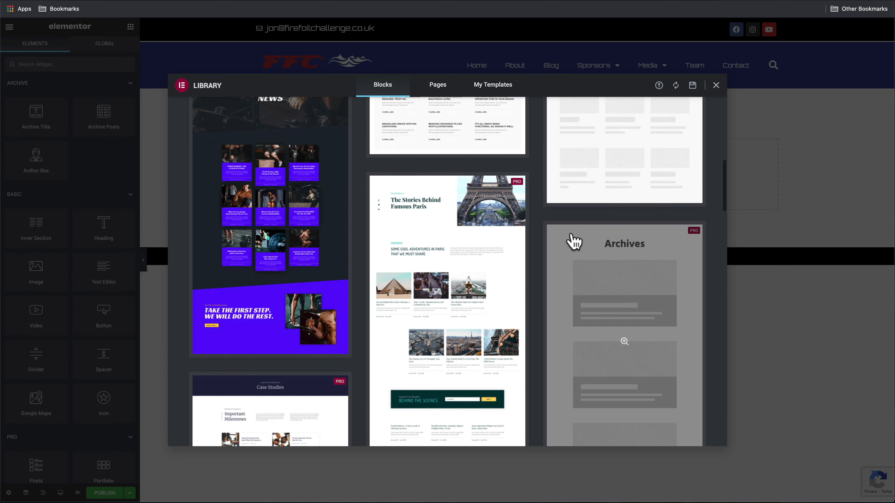
scroll(559, 267, down, 10)
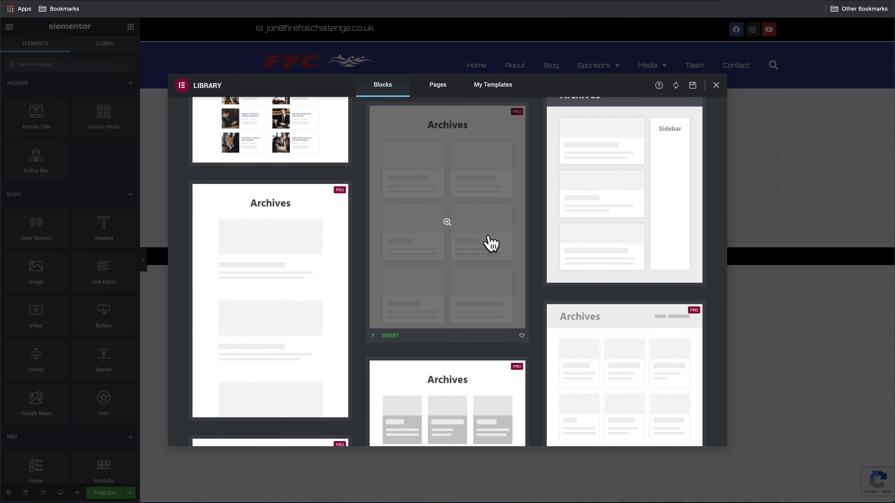
scroll(210, 396, down, 2)
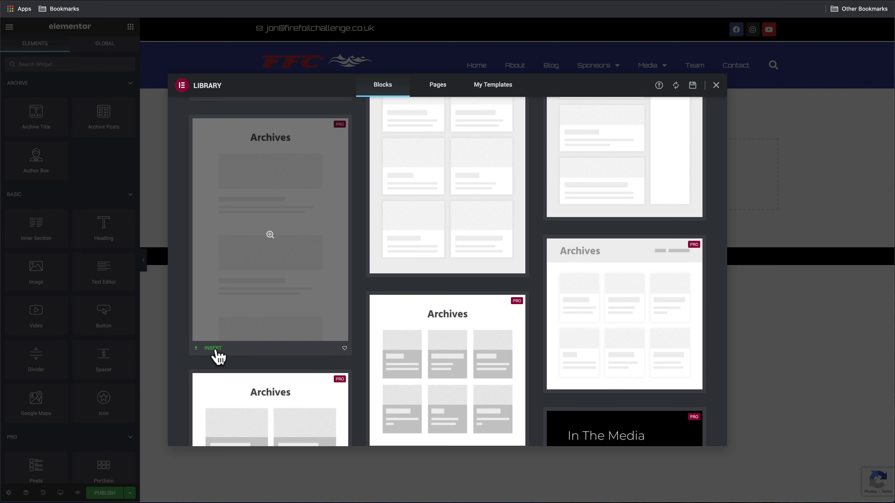
click(213, 348)
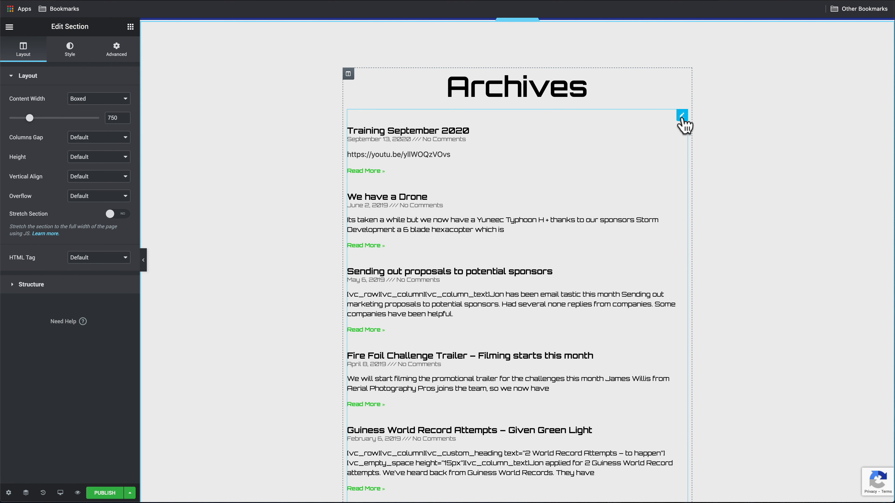
Change the Archive Posts widget's Read More link colour from green to red
click(682, 115)
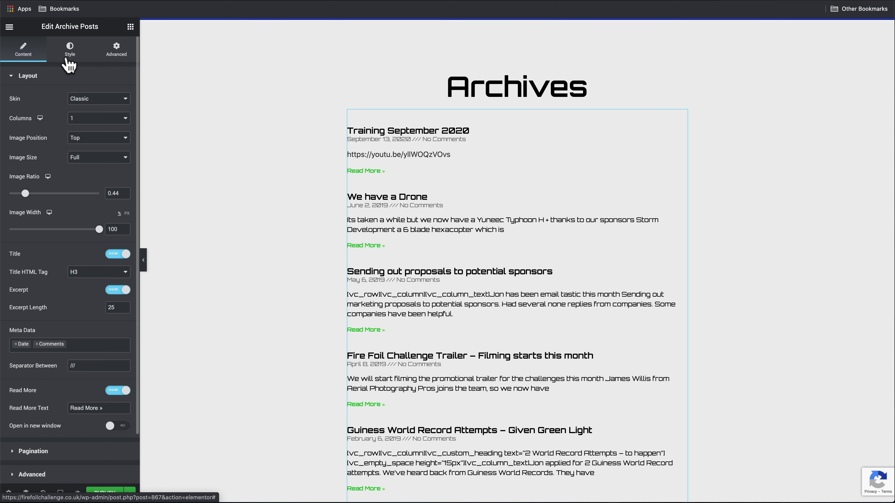
click(69, 49)
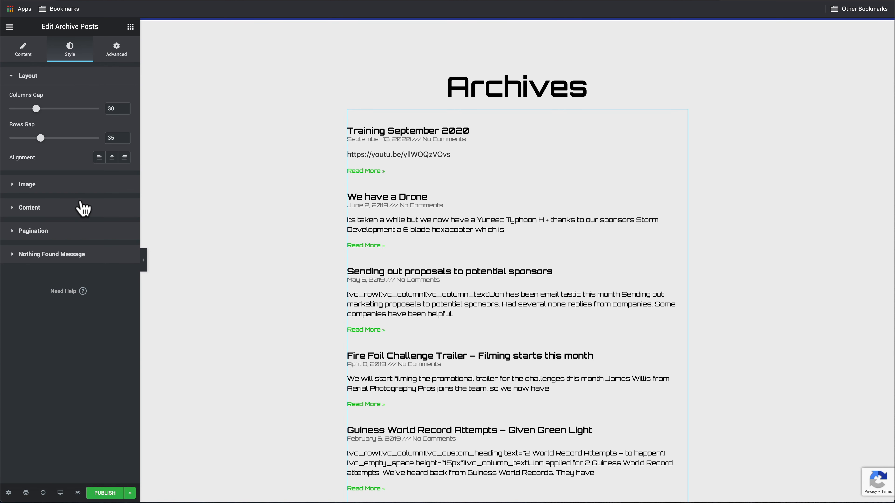
click(70, 186)
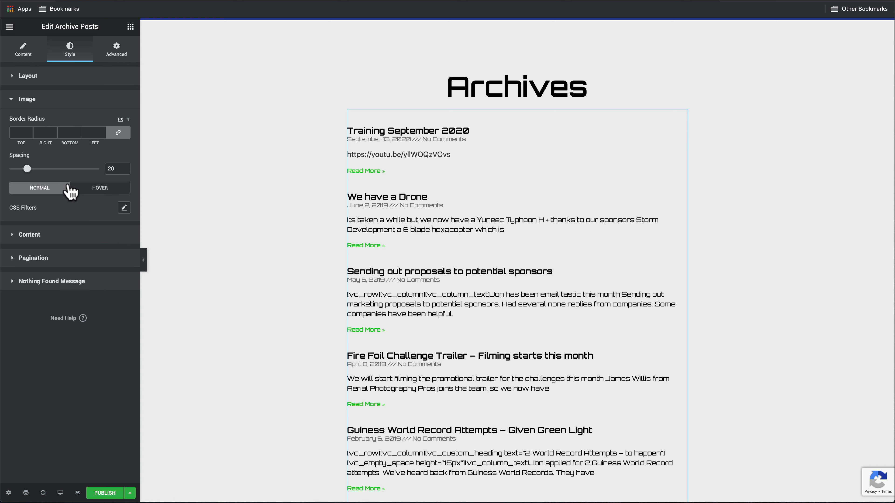
click(73, 235)
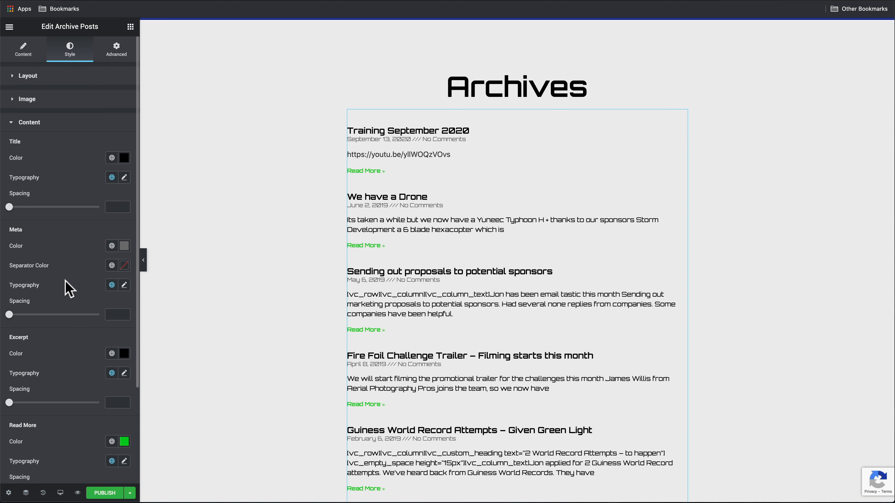
scroll(70, 289, down, 3)
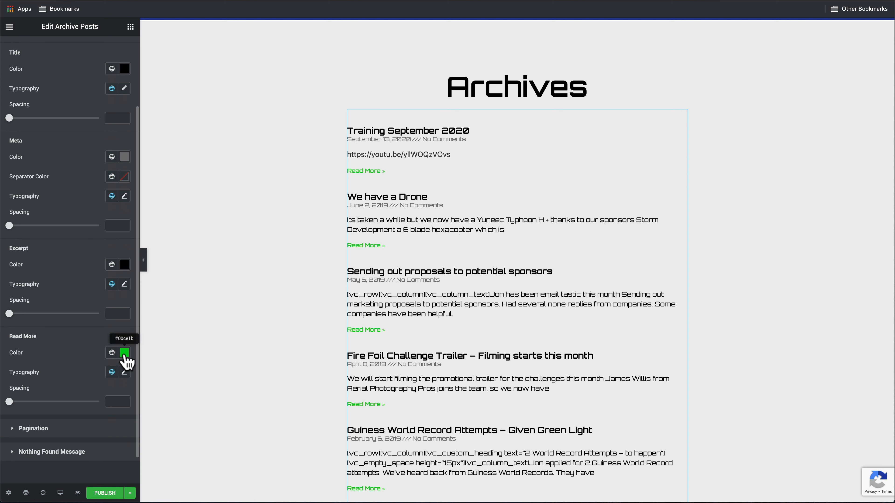
click(124, 353)
drag(55, 307, 127, 306)
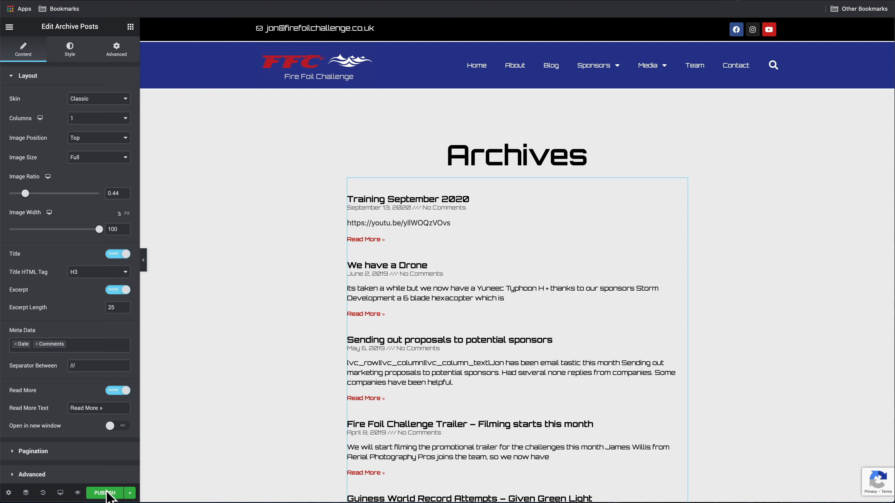
Publish the Blog template with an Include > Posts Archive display condition, then view the live blog page
click(105, 493)
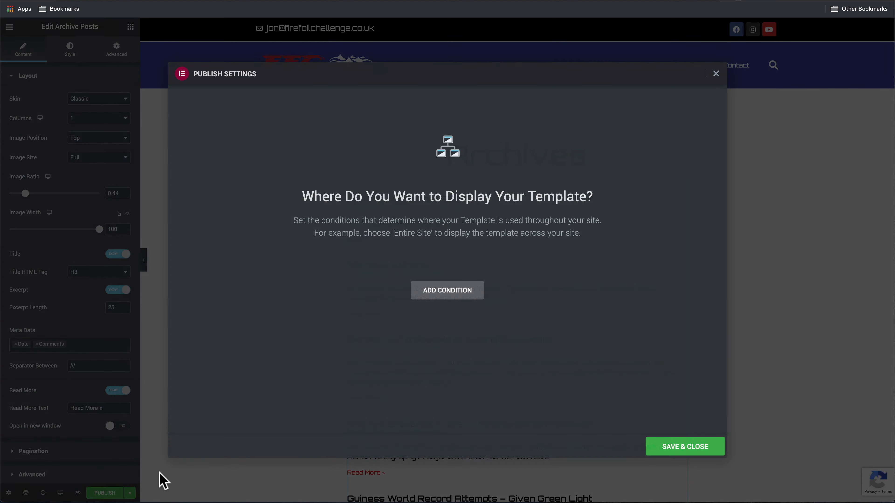
click(439, 299)
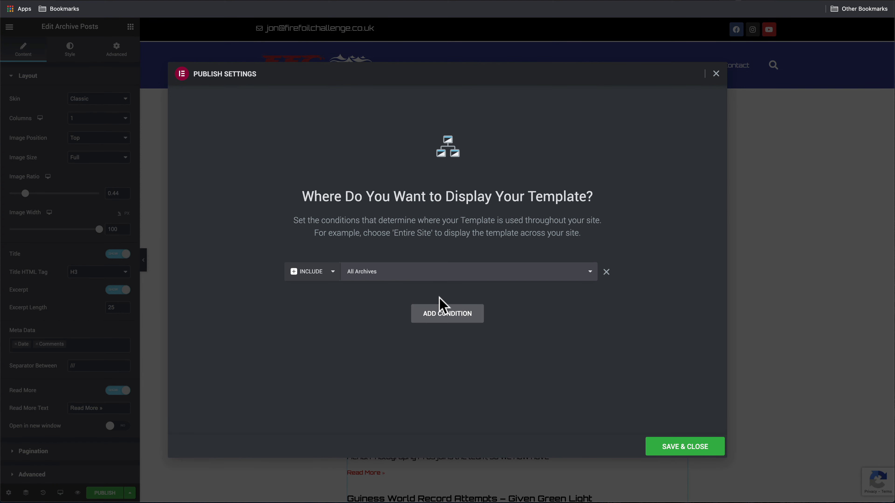
click(545, 278)
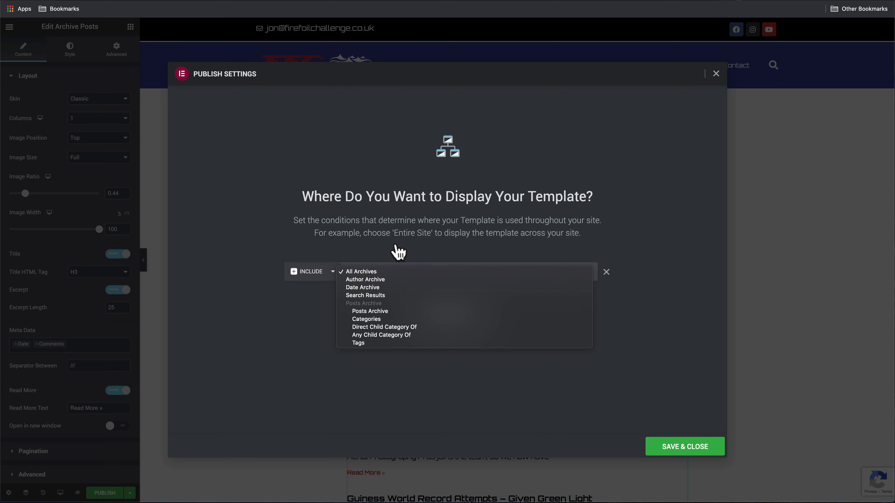
click(410, 313)
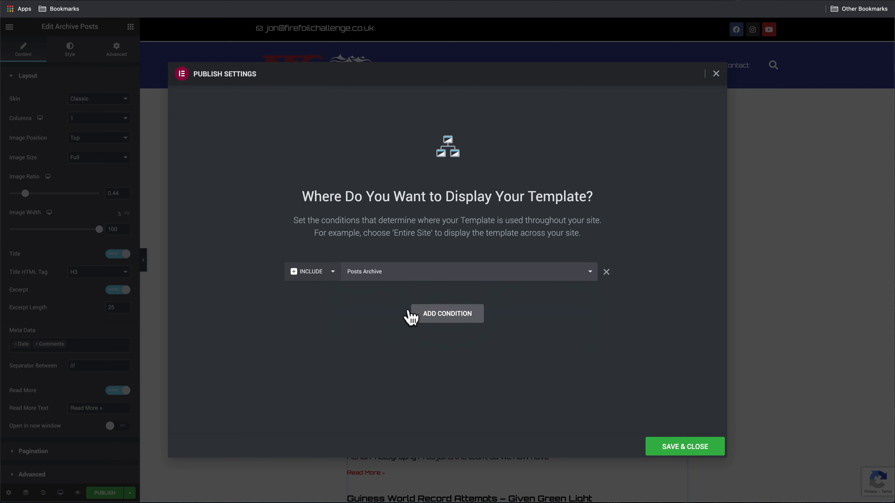
click(696, 452)
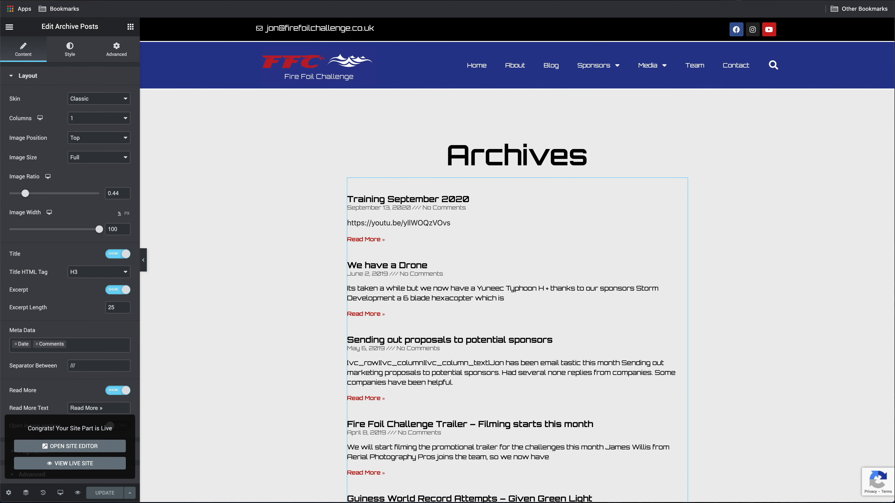
click(122, 1)
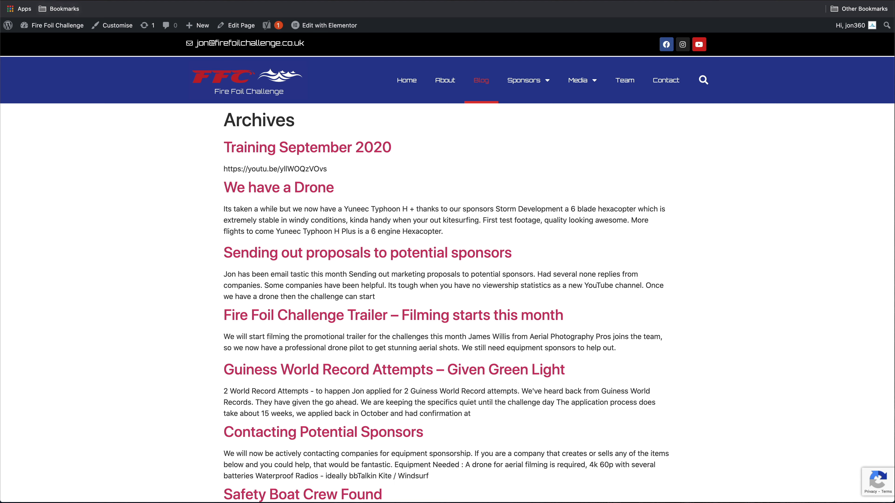
Reload the live blog page and scroll through the newly styled post list
key(super+r)
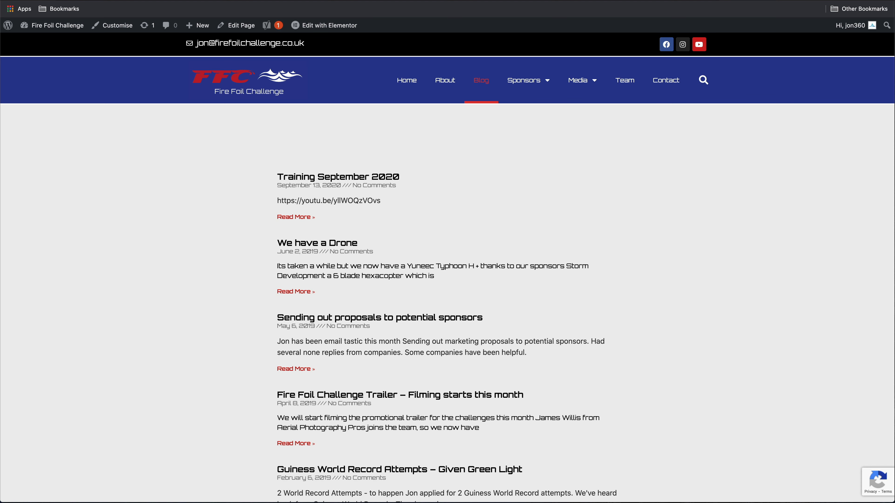
scroll(521, 323, down, 15)
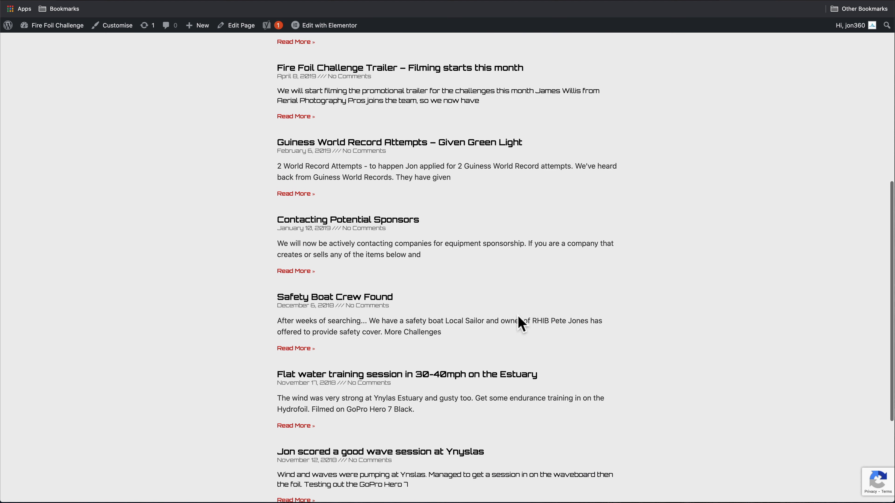
scroll(522, 323, up, 15)
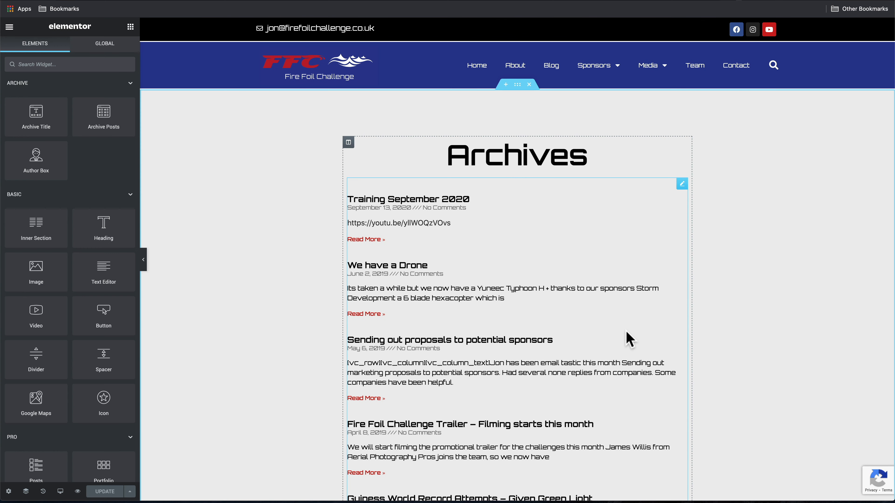
Leave the Elementor editor for the dashboard's installed Plugins list
click(10, 27)
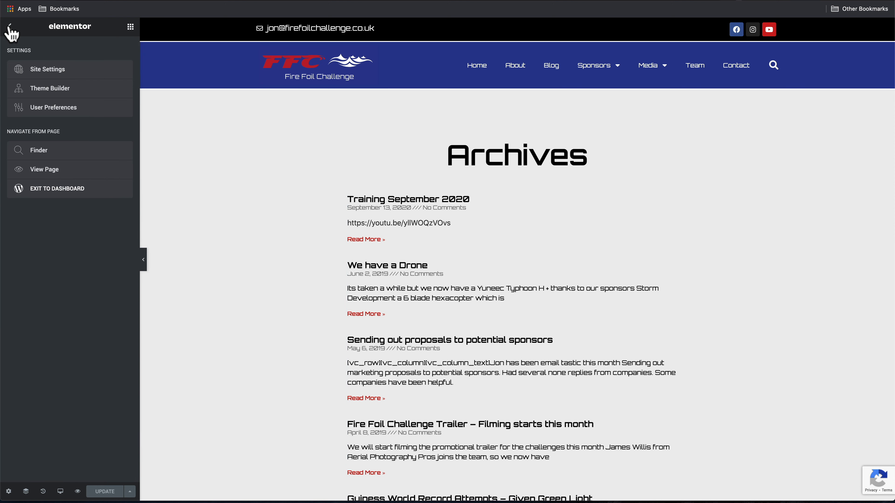
click(60, 189)
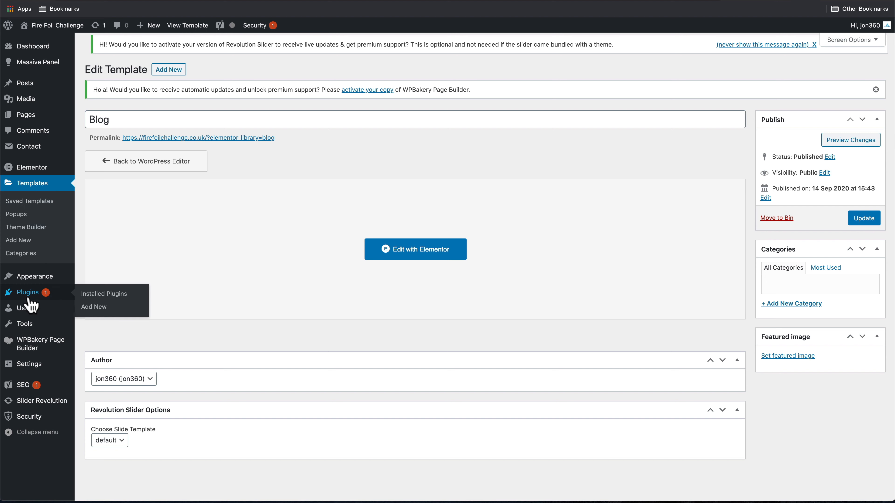
click(28, 298)
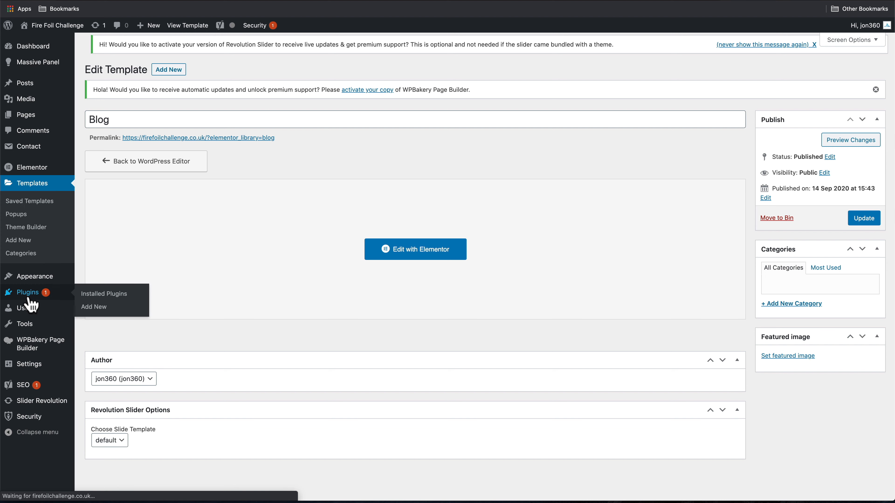
Bulk-deactivate WPBakery Page Builder, Massive Addons, Slider Revolution, Super Bundle and Templatera
scroll(181, 330, down, 1)
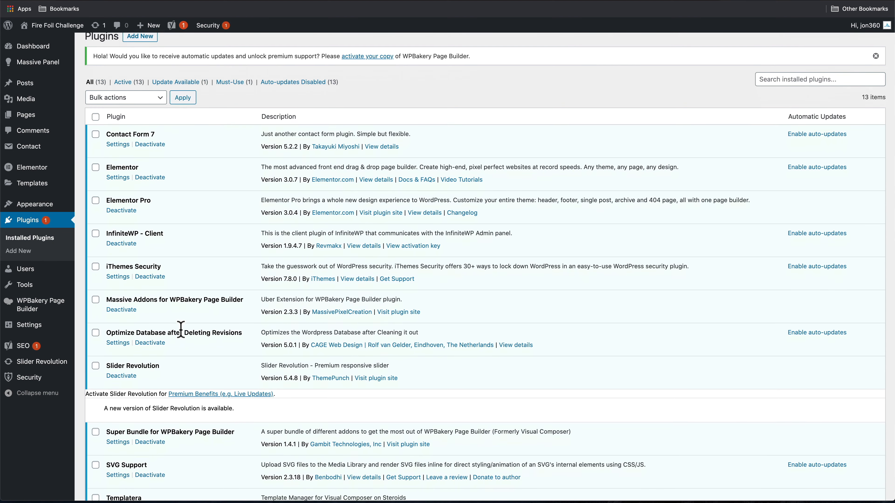
scroll(181, 329, down, 1)
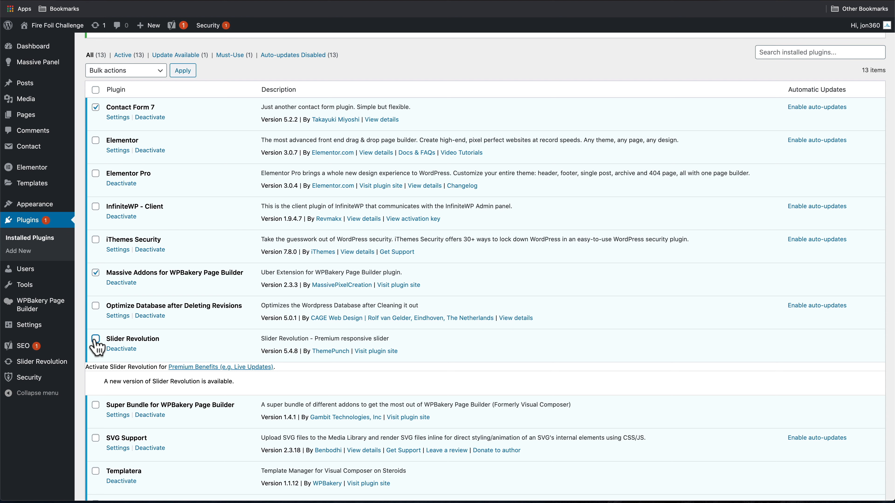
scroll(95, 349, down, 2)
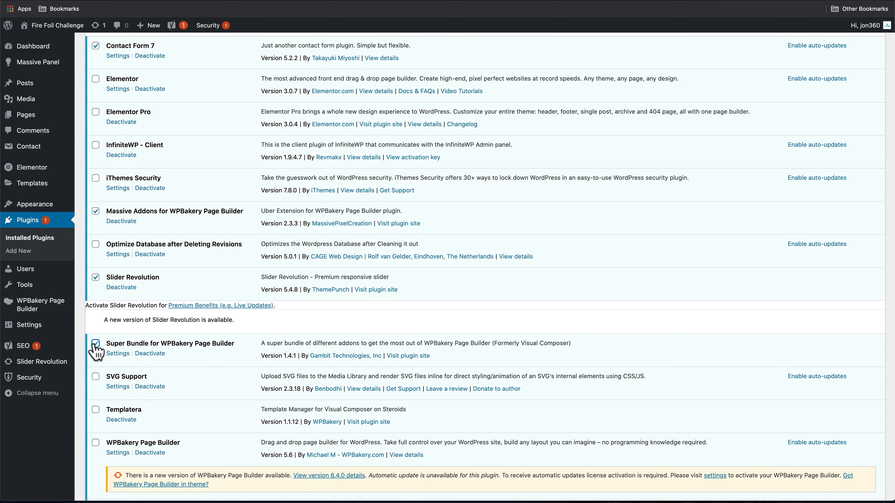
scroll(138, 372, down, 2)
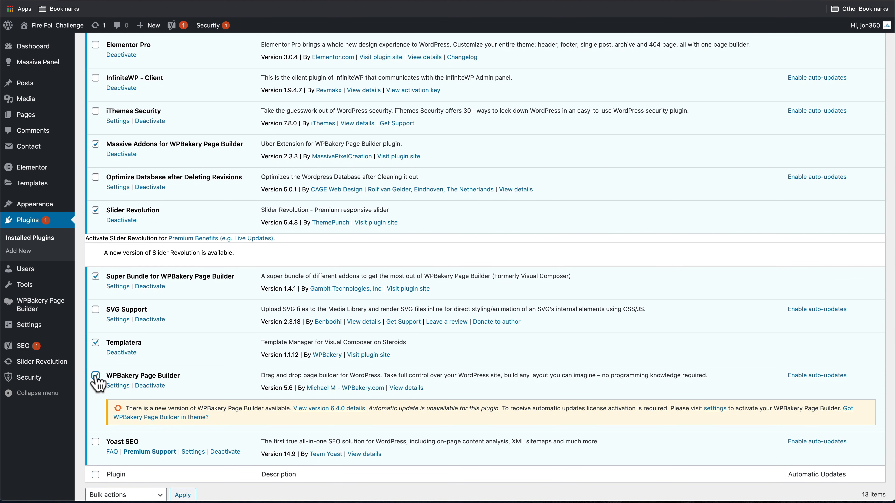
scroll(117, 423, down, 1)
click(125, 451)
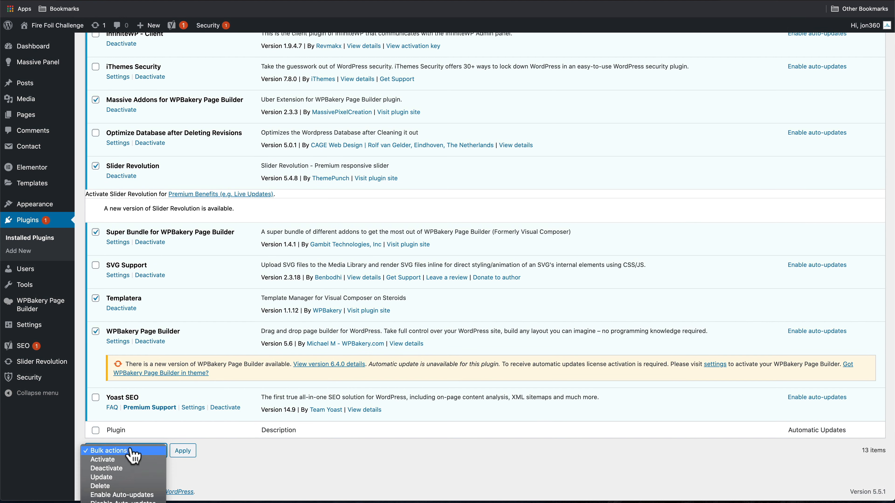
click(120, 469)
click(181, 451)
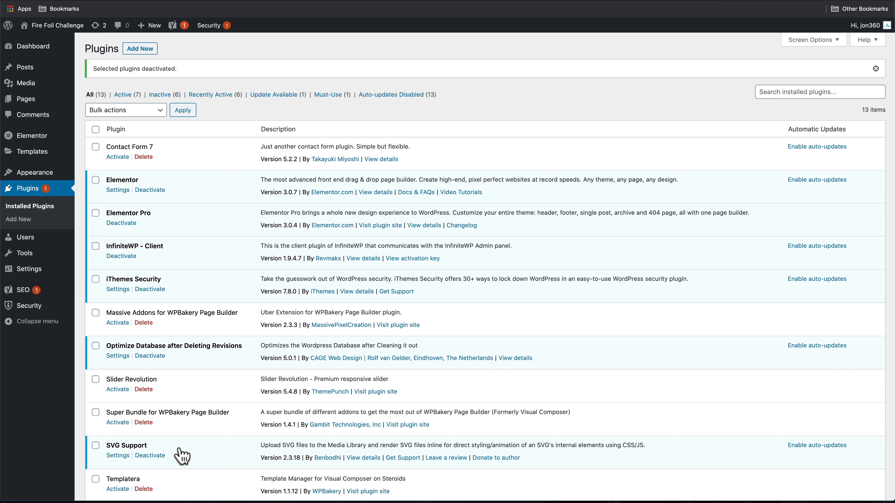
Tick Super Bundle, Slider Revolution, Massive Addons, Contact Form 7 and Templatera for removal
click(96, 412)
click(95, 380)
click(95, 312)
scroll(95, 319, down, 3)
click(95, 59)
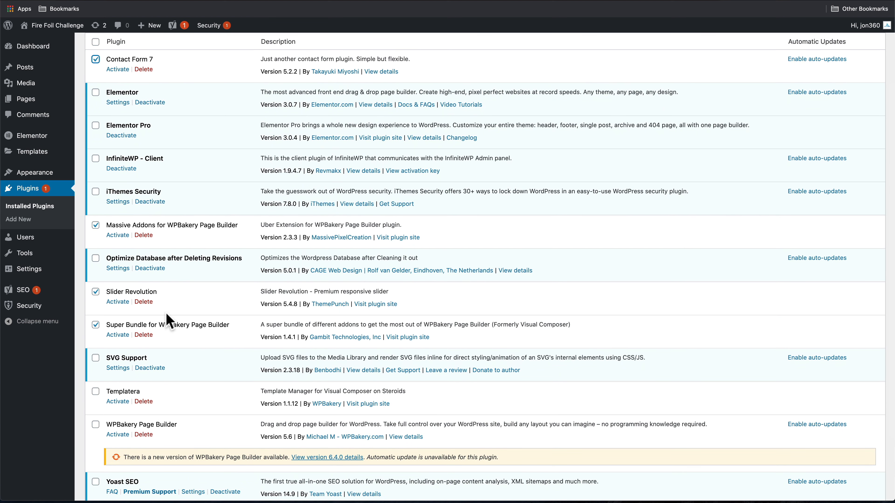
scroll(169, 317, down, 3)
click(96, 307)
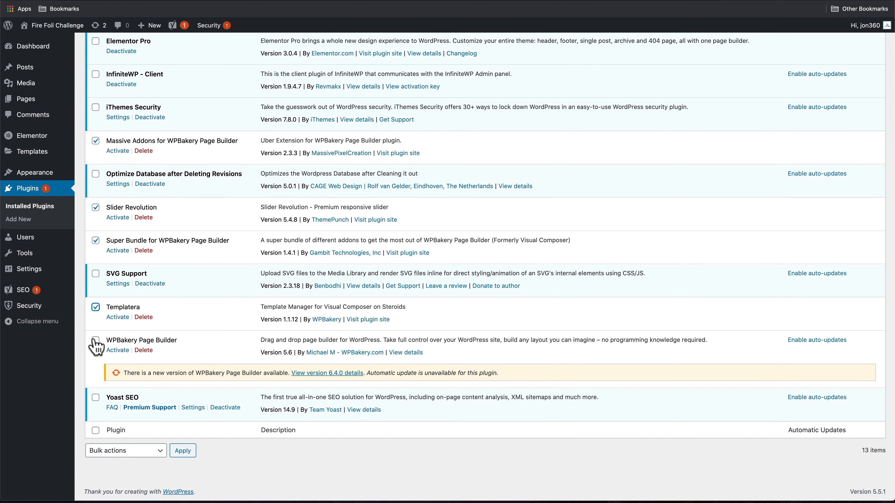
Bulk-delete the ticked inactive plugins and confirm the deletion
click(128, 451)
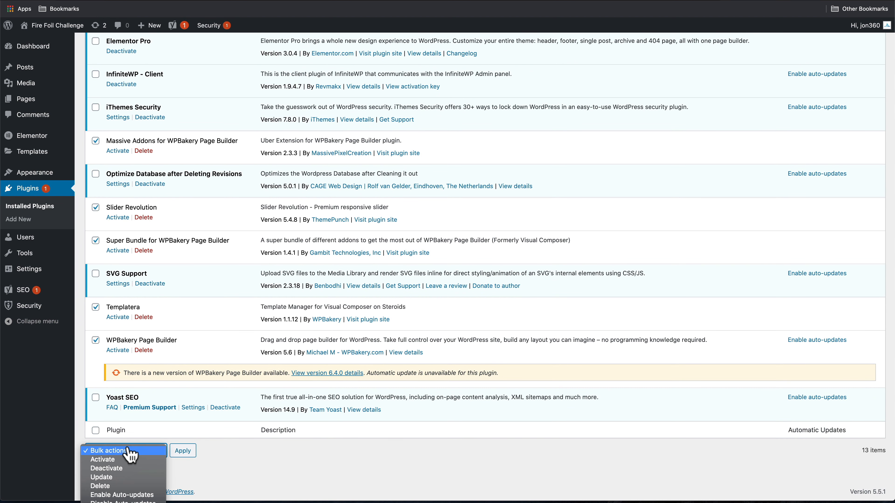
click(130, 487)
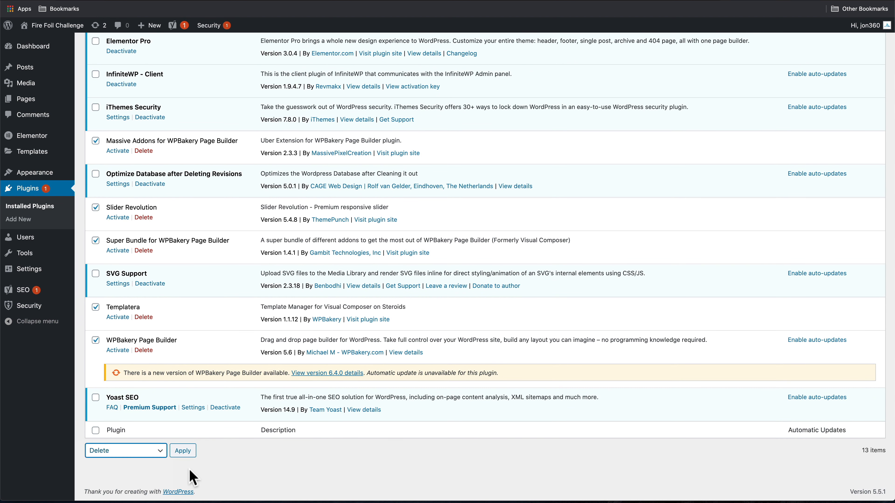
click(183, 451)
click(527, 48)
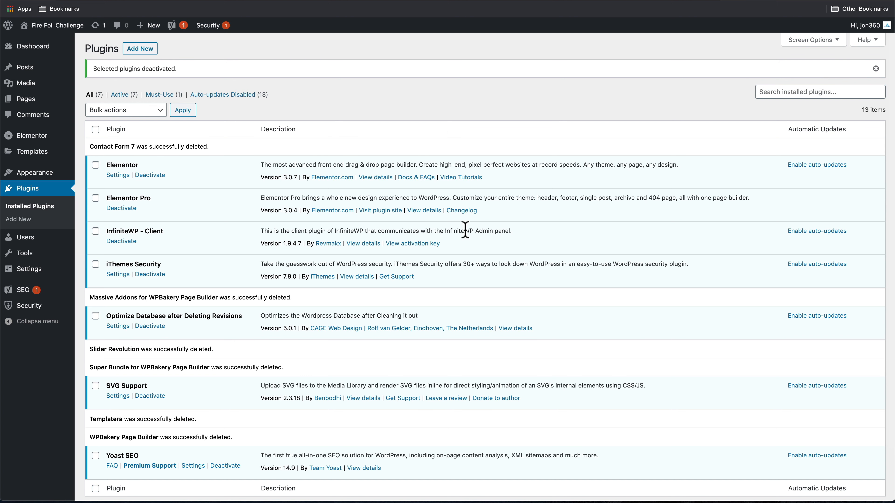
Check the remaining plugins, then go to Appearance > Themes
scroll(465, 230, down, 3)
scroll(466, 233, up, 3)
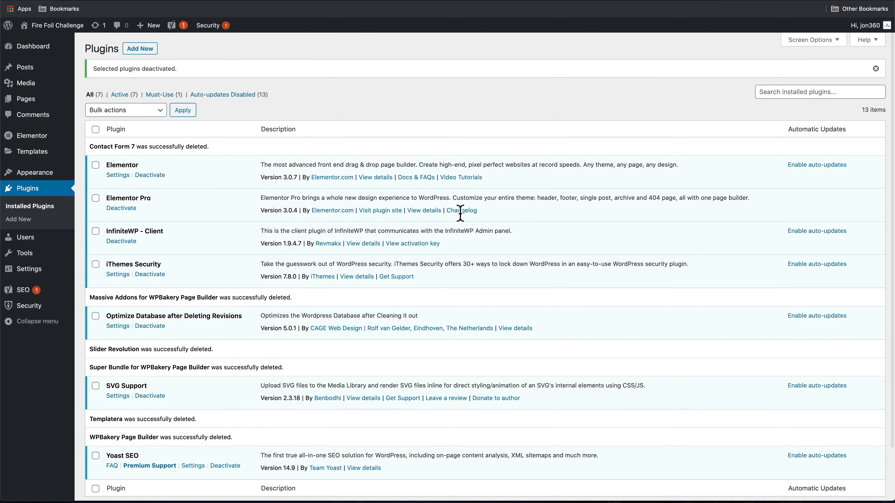
click(34, 173)
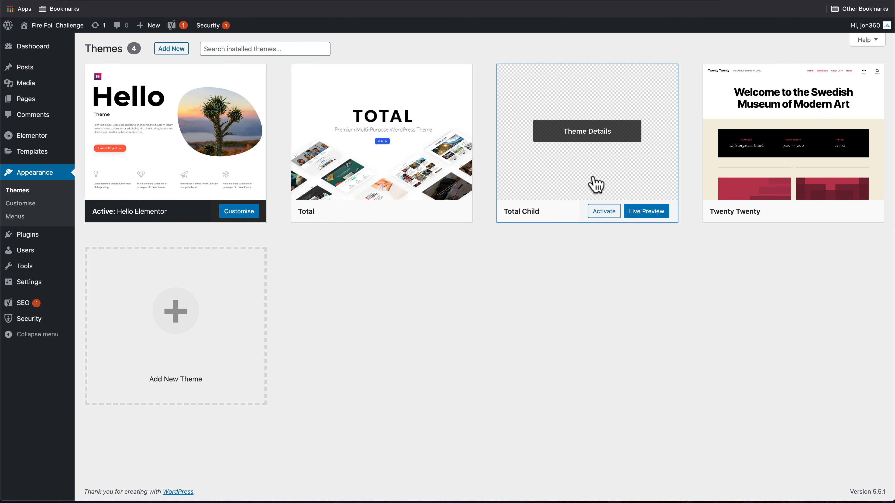
Delete Total Child, Total and Twenty Twenty from their theme detail panels, confirming each
click(593, 184)
click(800, 476)
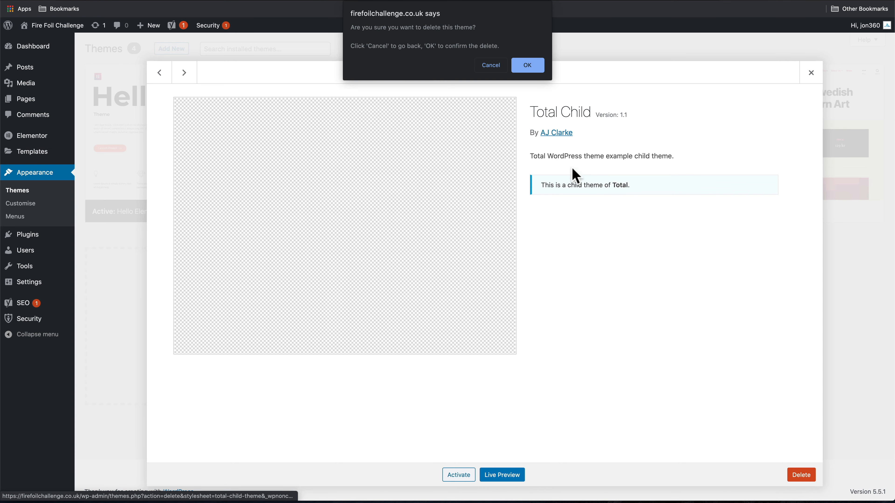
click(541, 69)
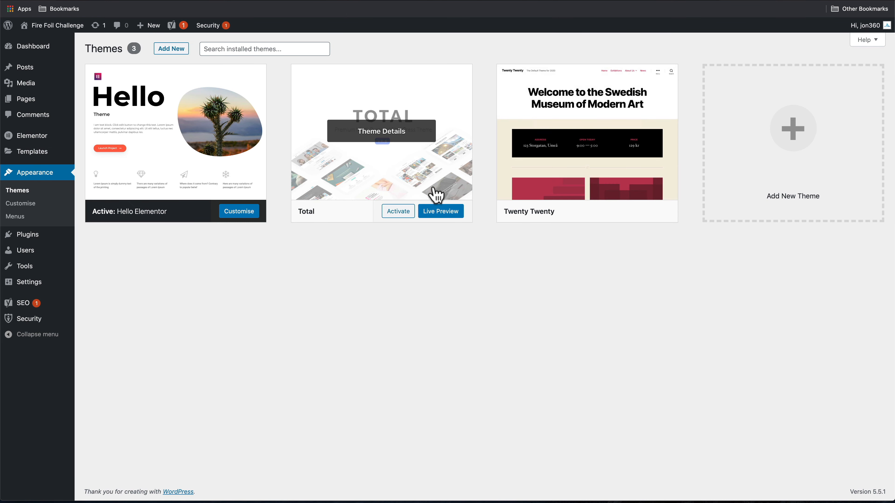
click(436, 194)
click(804, 475)
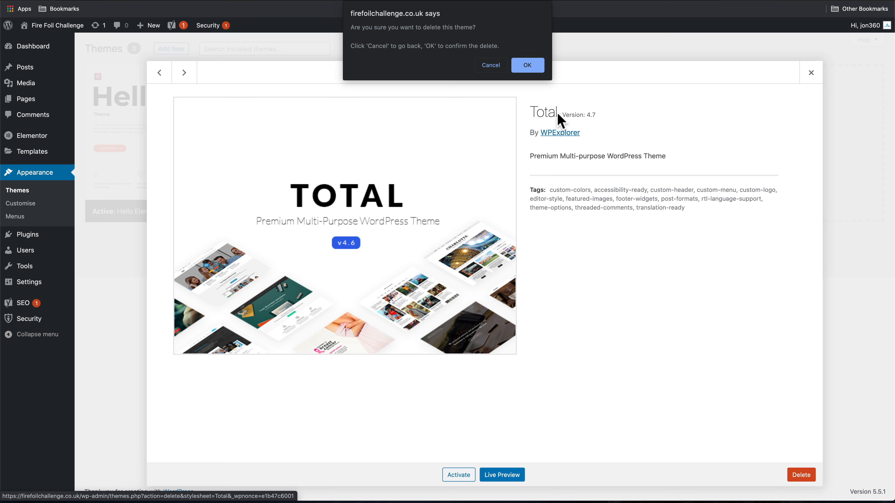
click(528, 66)
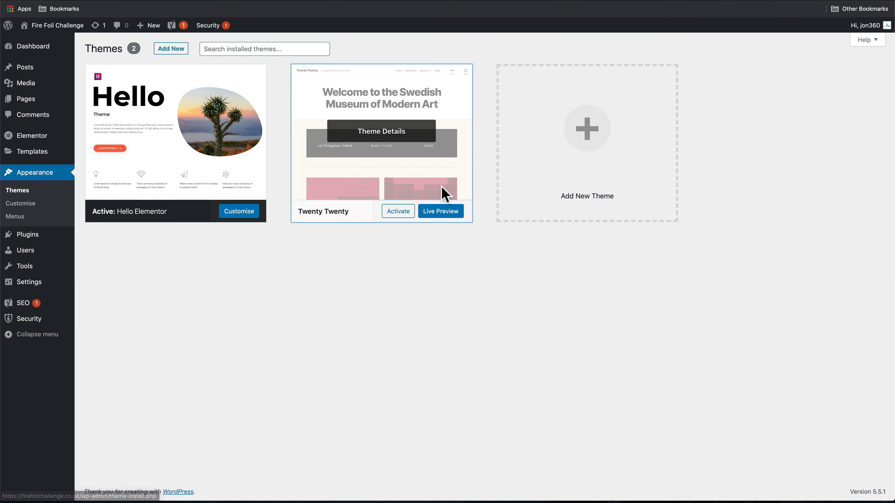
click(444, 194)
click(801, 476)
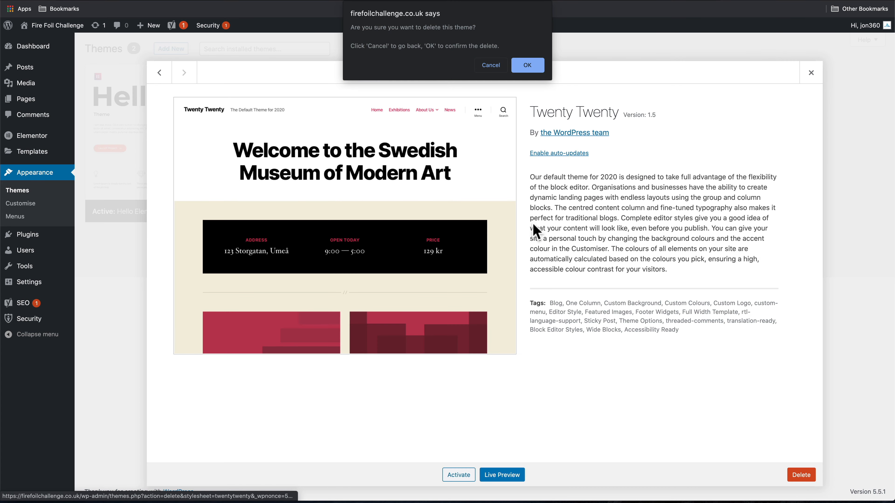
click(527, 65)
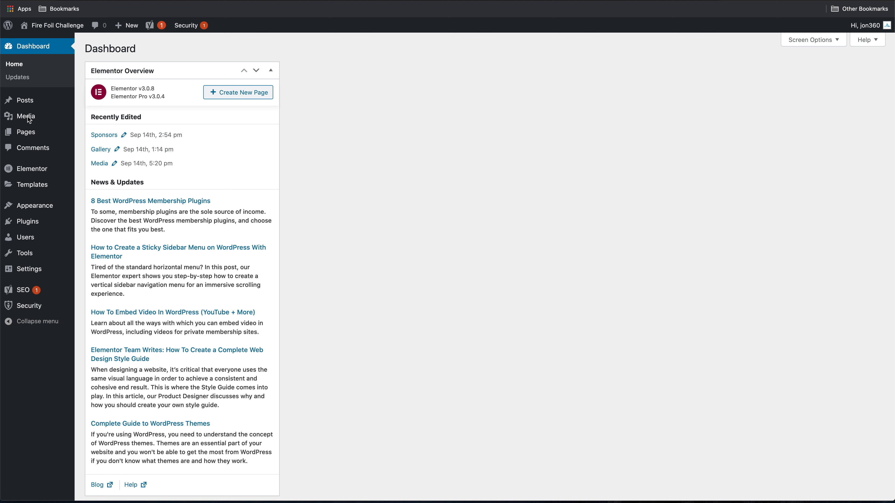
In the Media Library, select the old files from Abbey-Brown_Big.png through Click_Big-2-hover.png
click(27, 120)
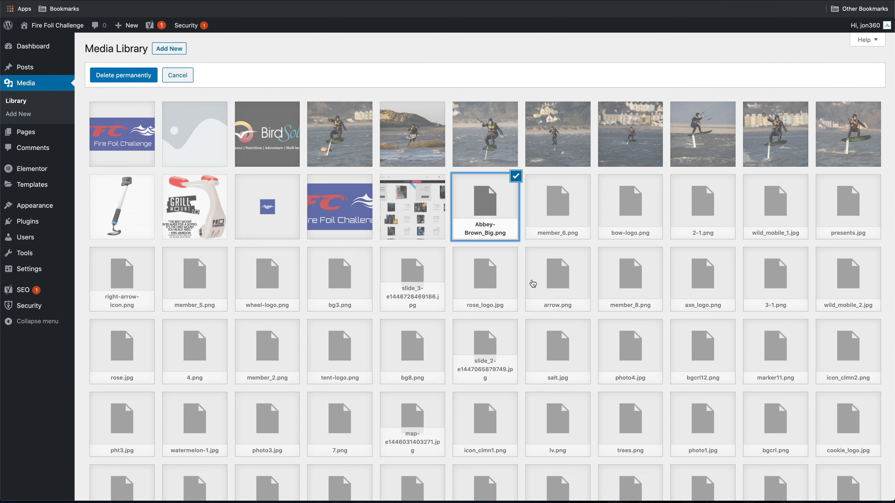
scroll(533, 284, down, 10)
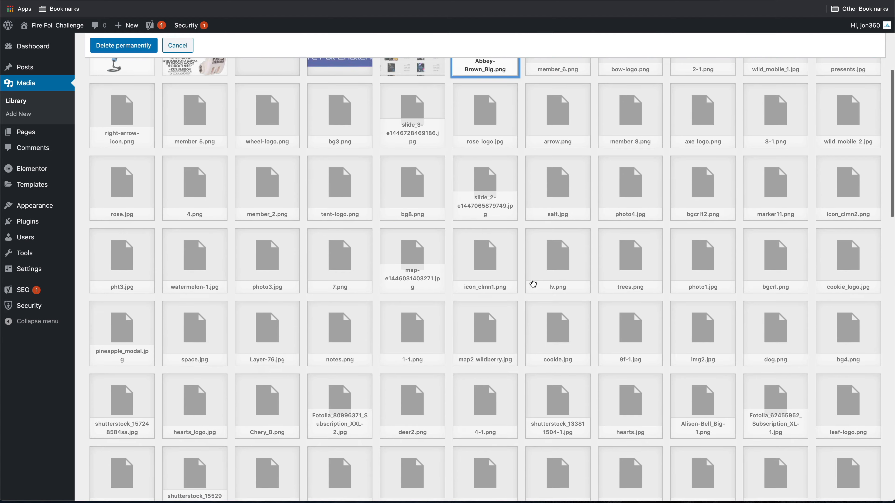
scroll(533, 284, down, 12)
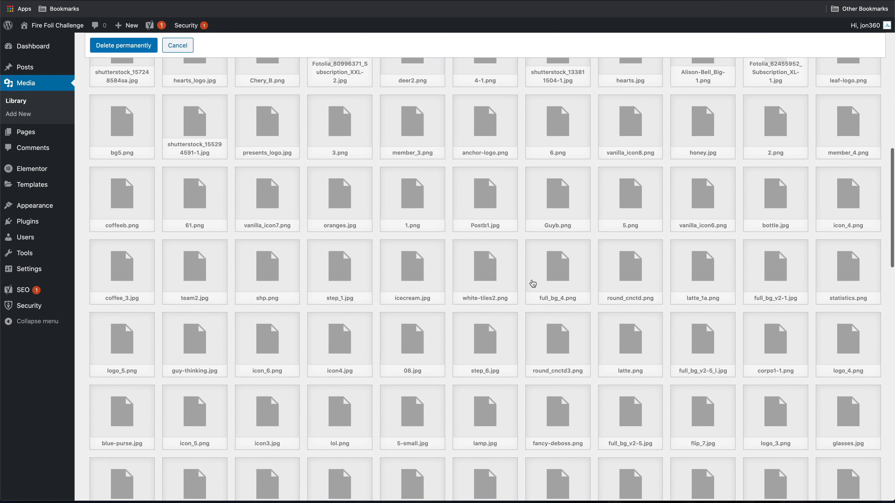
scroll(533, 284, down, 12)
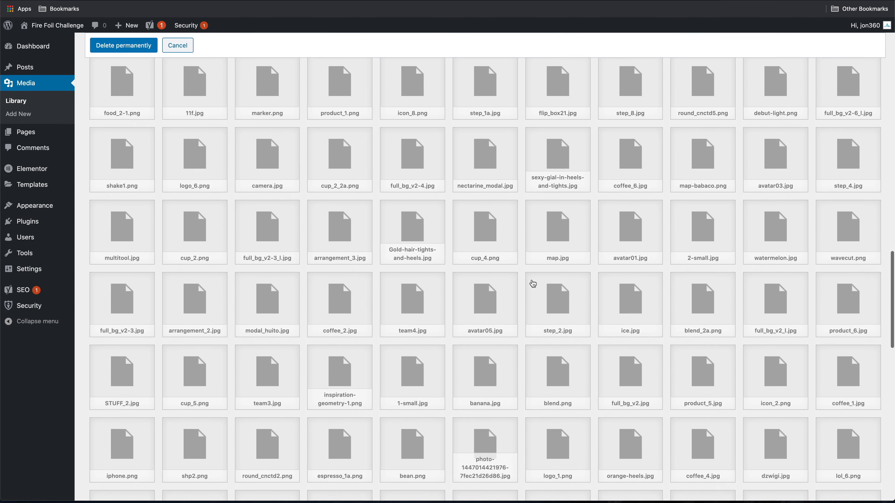
scroll(533, 283, down, 12)
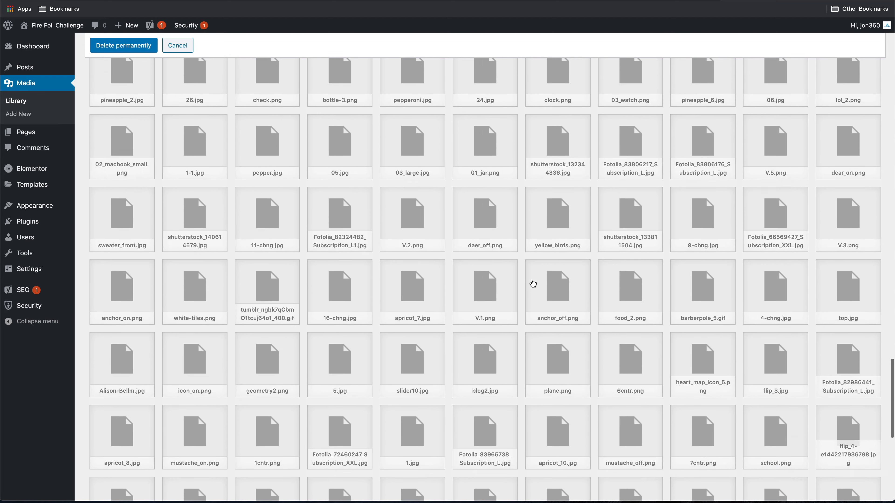
scroll(533, 284, down, 6)
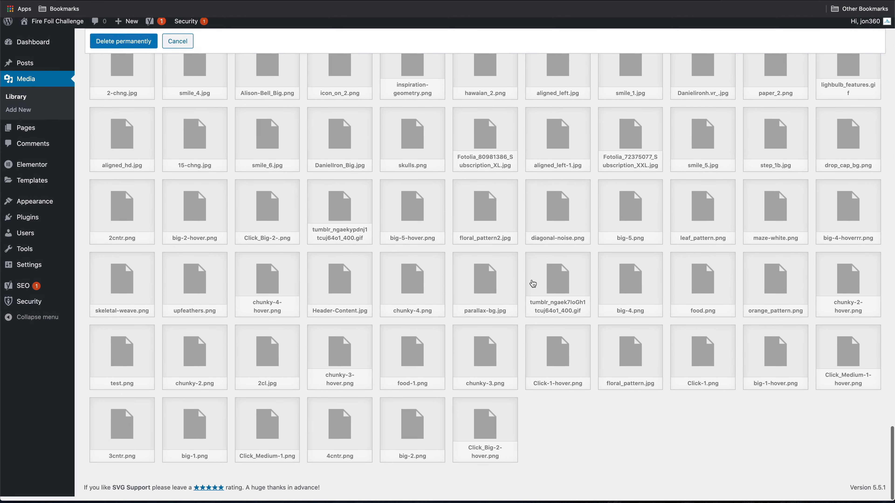
shift+click(494, 435)
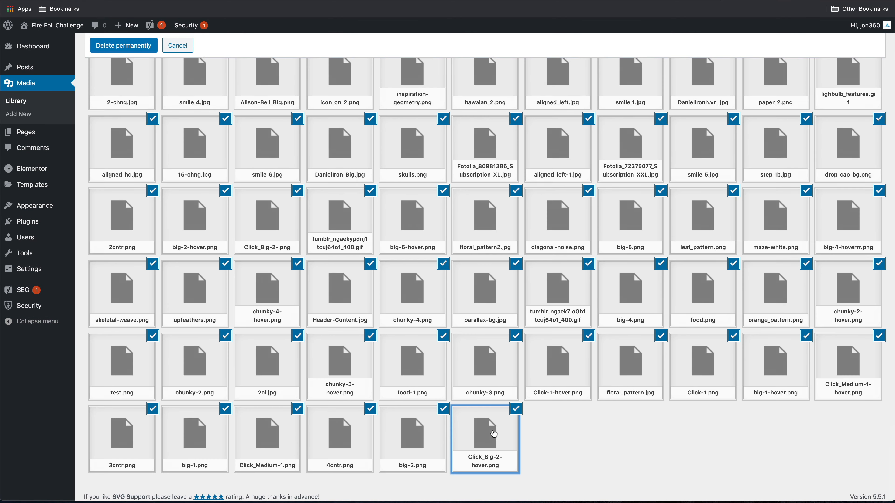
Permanently delete the selected media files and confirm
scroll(493, 435, up, 15)
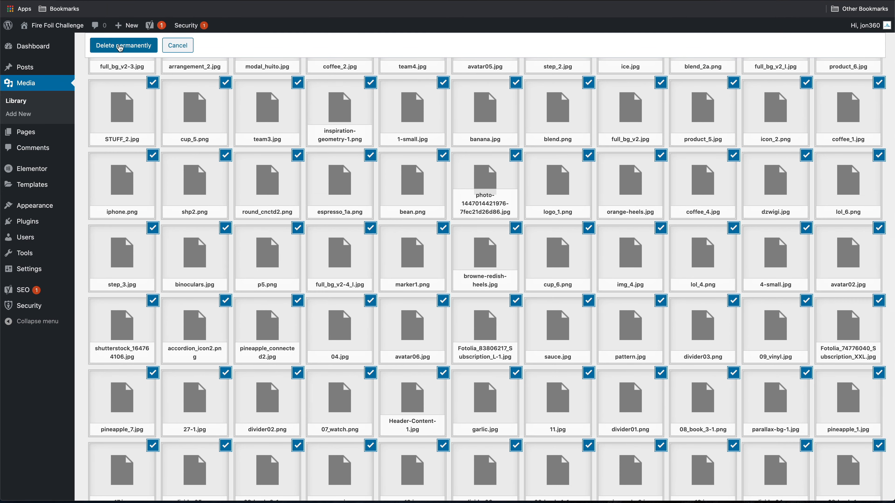
click(121, 48)
click(529, 78)
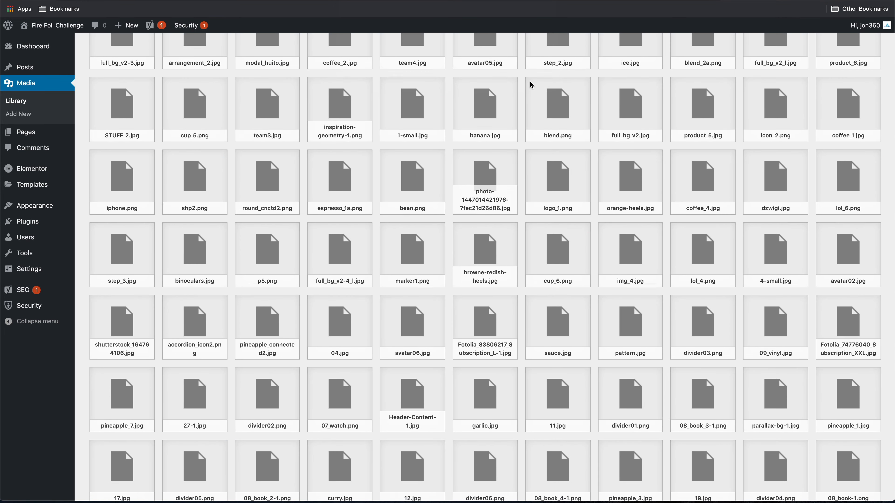